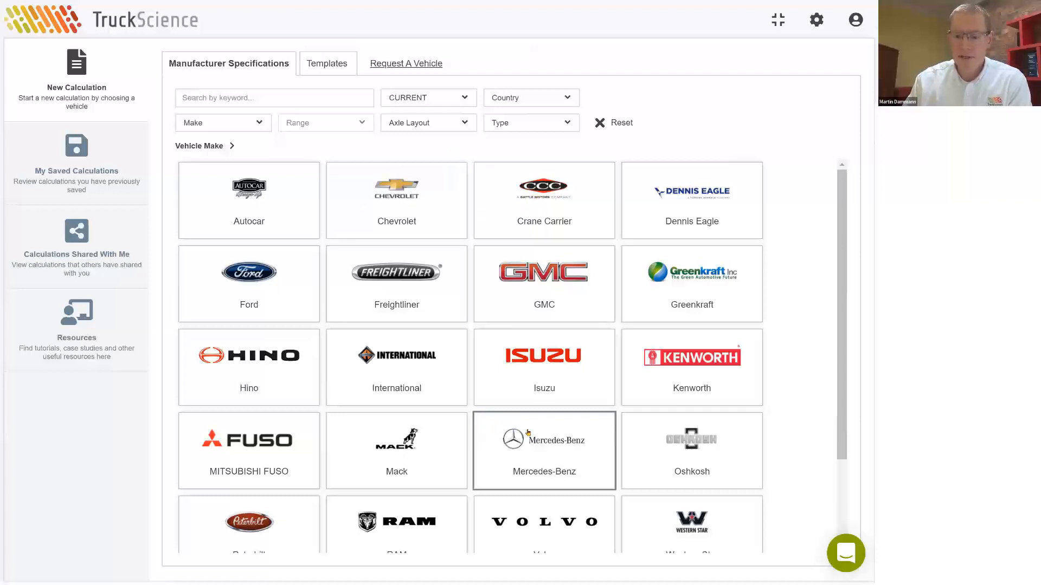
# - Start a new calculation with the Volvo VHD 6X4 chassis VHD64F300 (NEW) (WB=224")
pyautogui.click(543, 521)
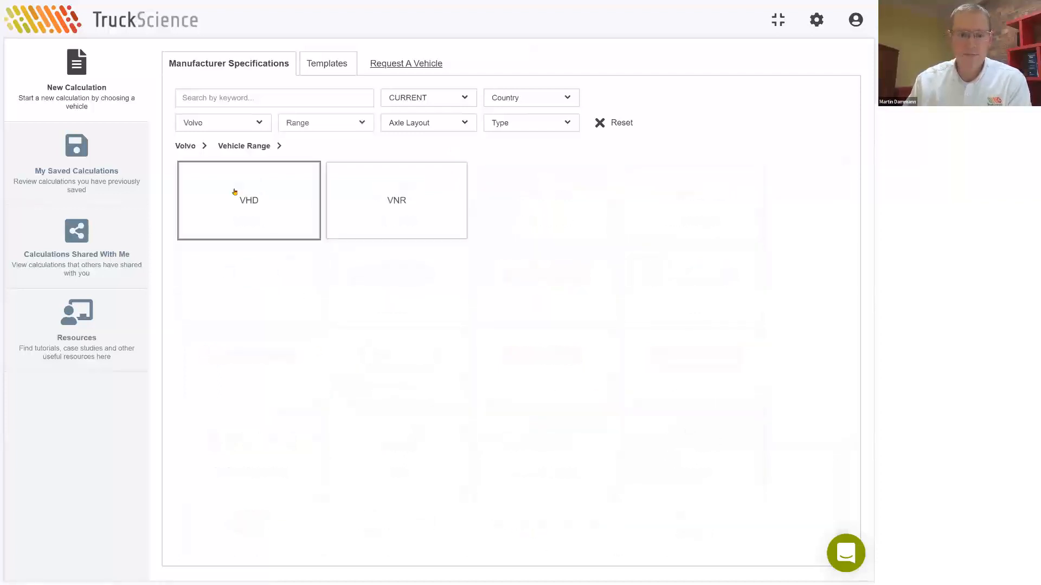
pyautogui.click(264, 201)
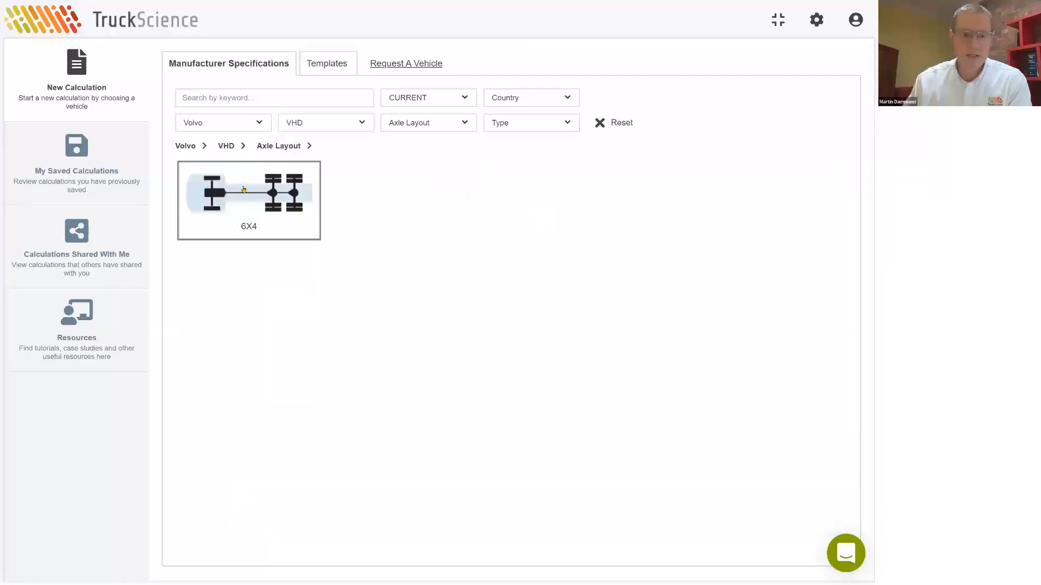
pyautogui.click(244, 189)
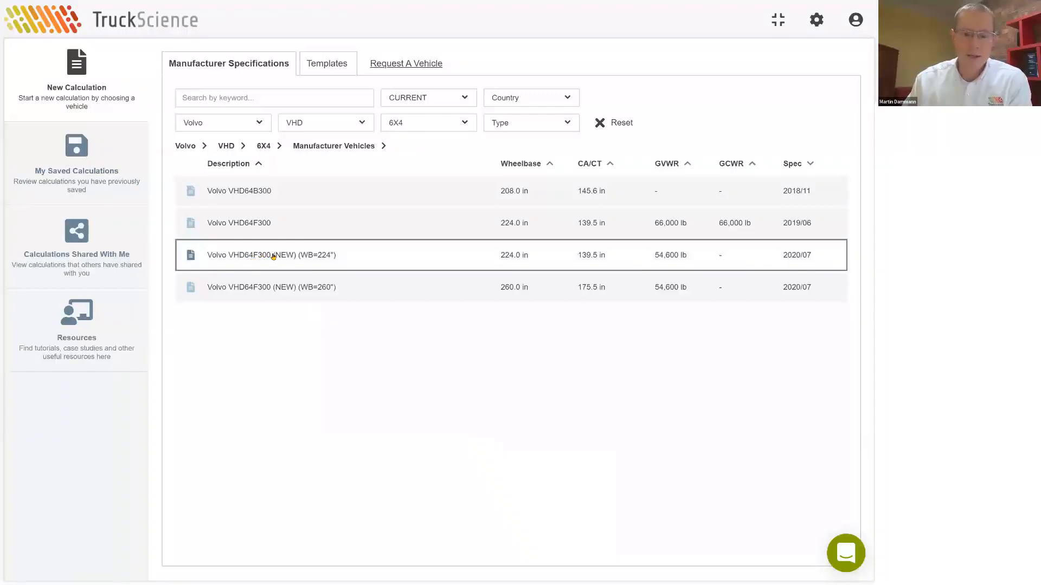
pyautogui.click(274, 256)
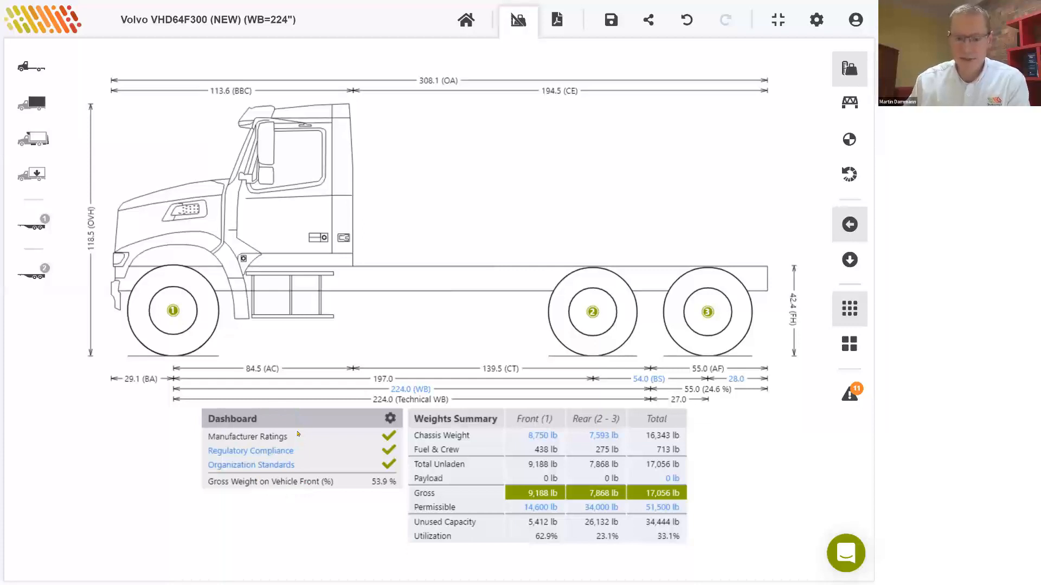
# - Review the Regulatory Compliance details on the dashboard and return to the dashboard overview
pyautogui.click(236, 451)
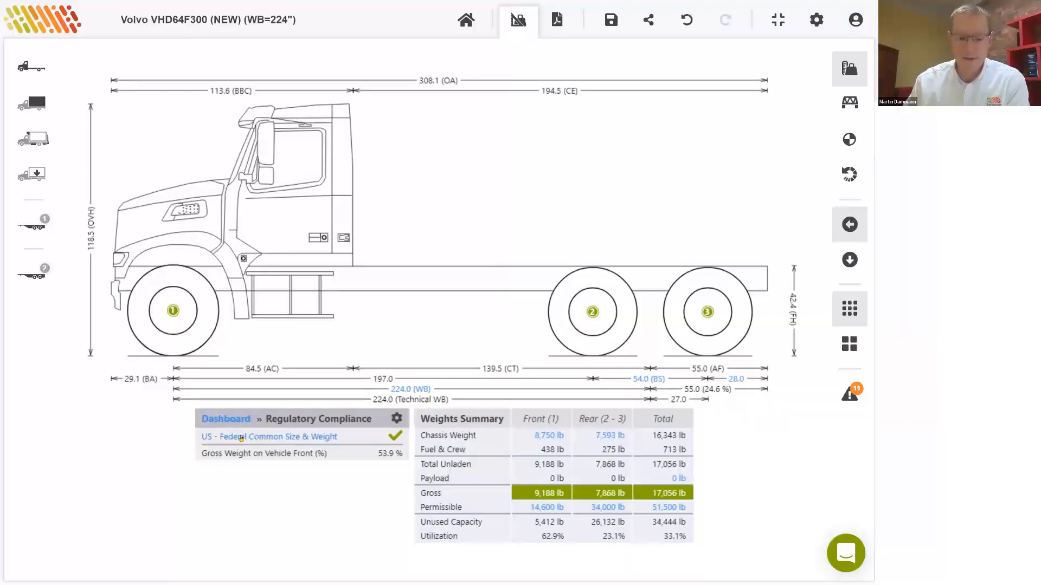
pyautogui.click(234, 421)
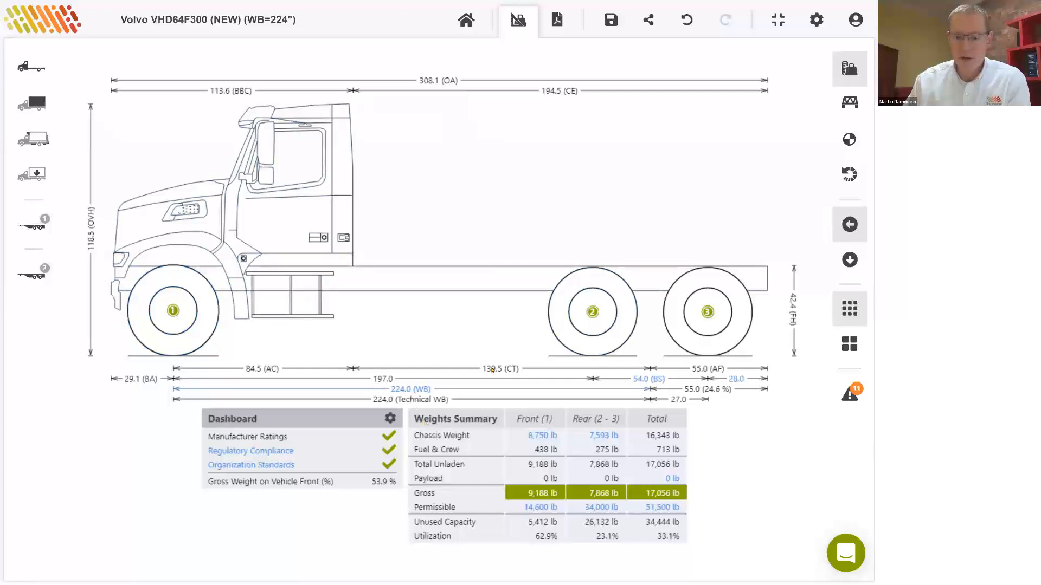
# - Try overriding the chassis wheelbase with 228 in and restore it to 224 in
pyautogui.click(415, 390)
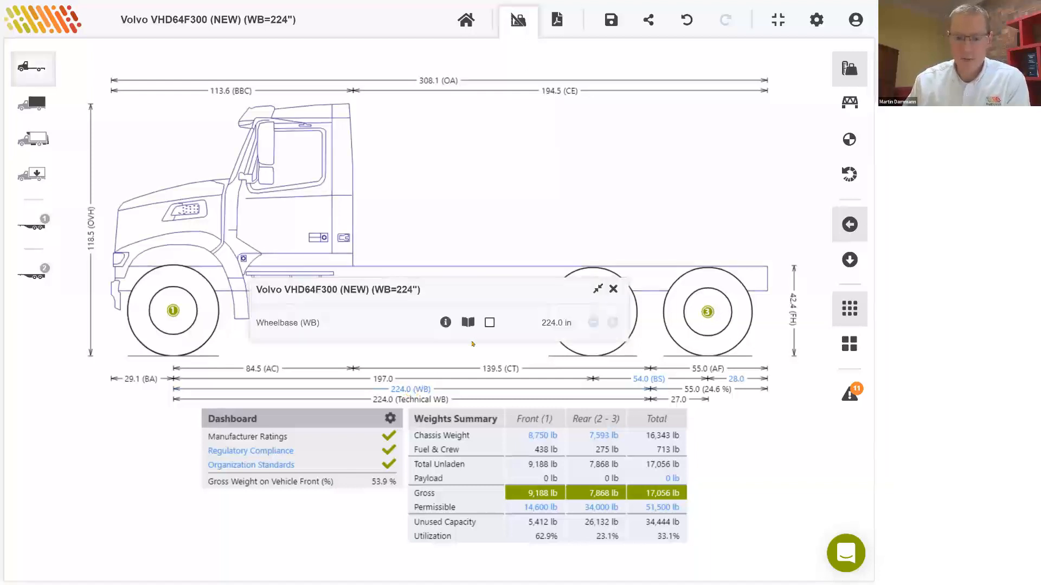
pyautogui.click(569, 323)
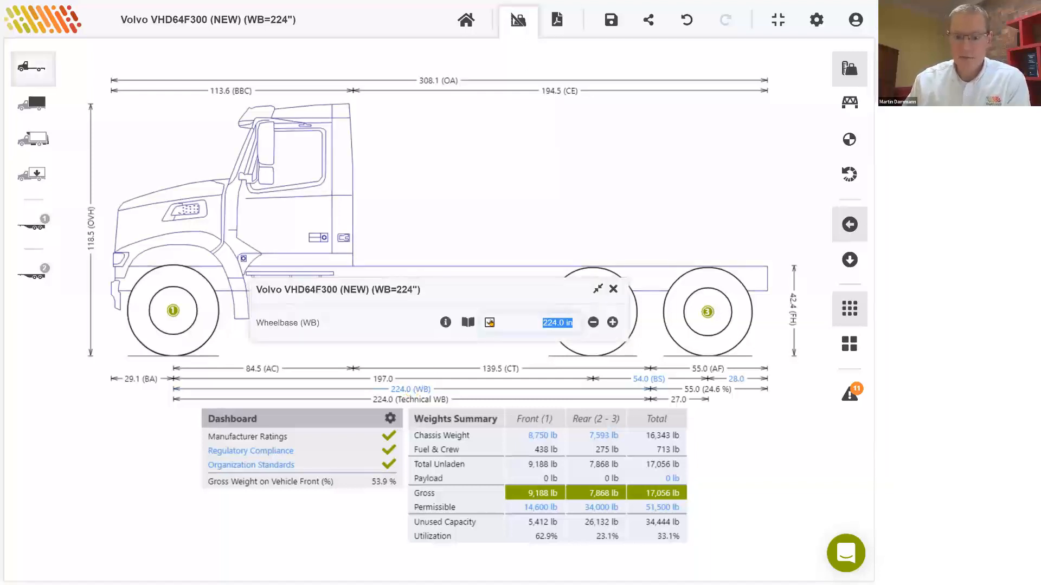
pyautogui.click(612, 322)
pyautogui.click(612, 322)
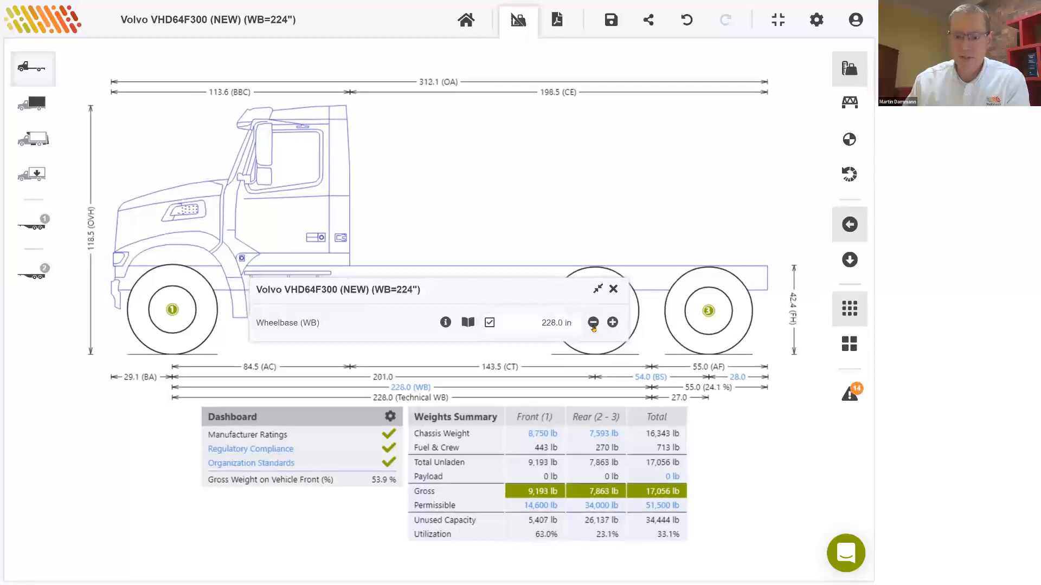
pyautogui.click(593, 322)
pyautogui.click(593, 322)
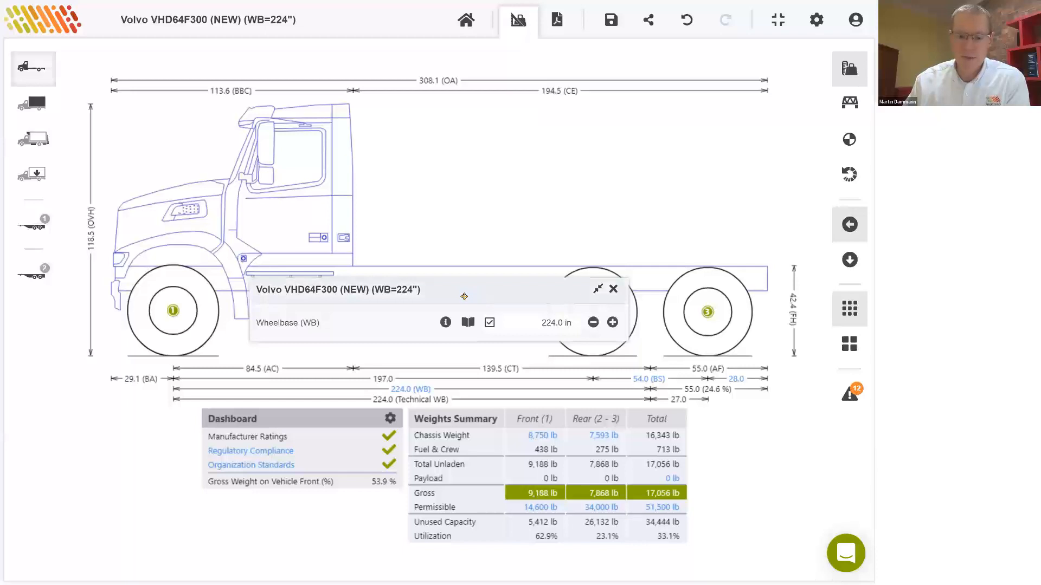
pyautogui.click(613, 296)
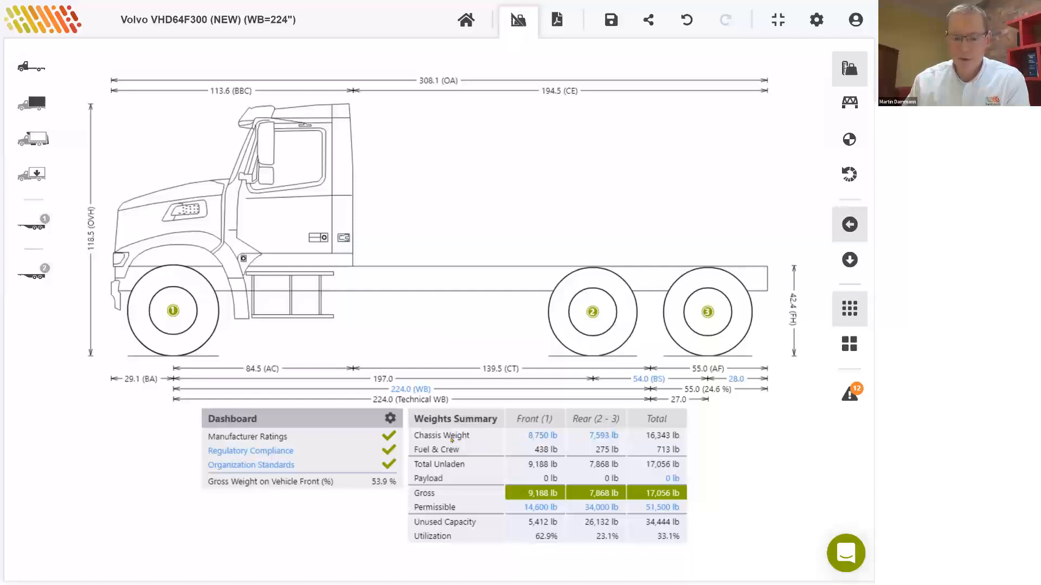
# - Try overriding the front axle's chassis weight with 10,750 lb and clear the override
pyautogui.click(540, 436)
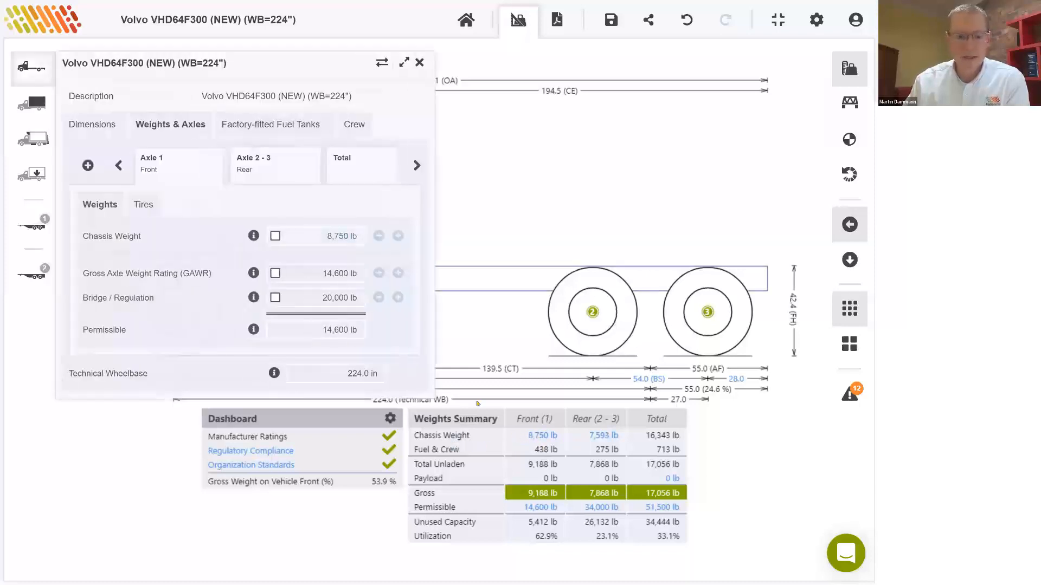
pyautogui.click(275, 236)
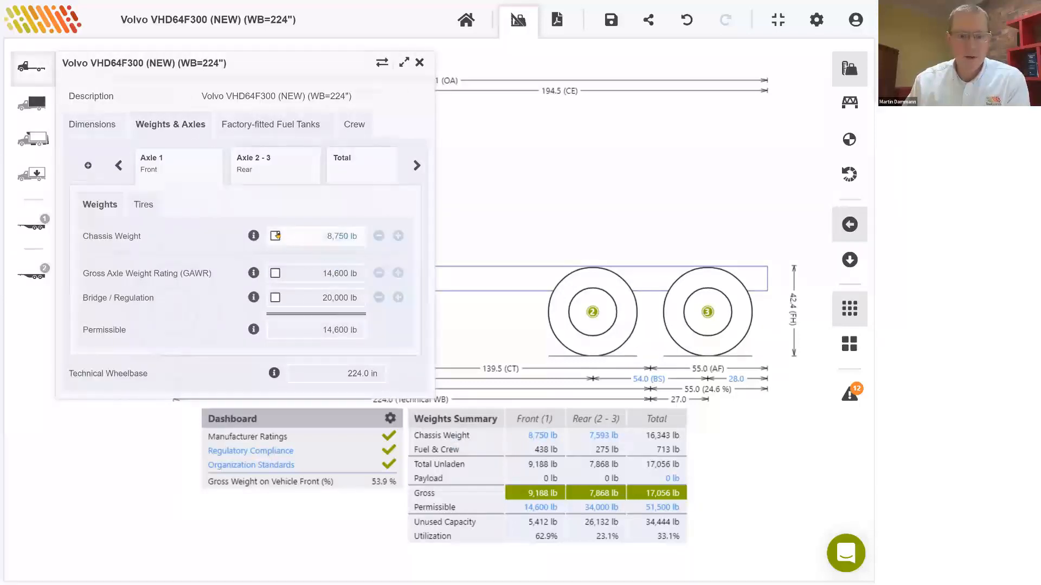
pyautogui.click(398, 237)
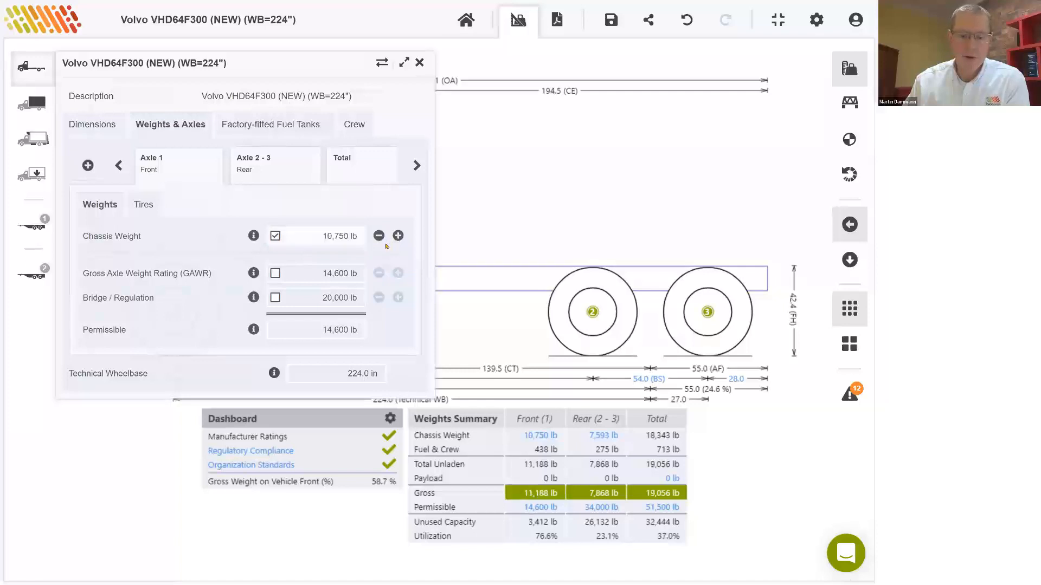
pyautogui.click(275, 237)
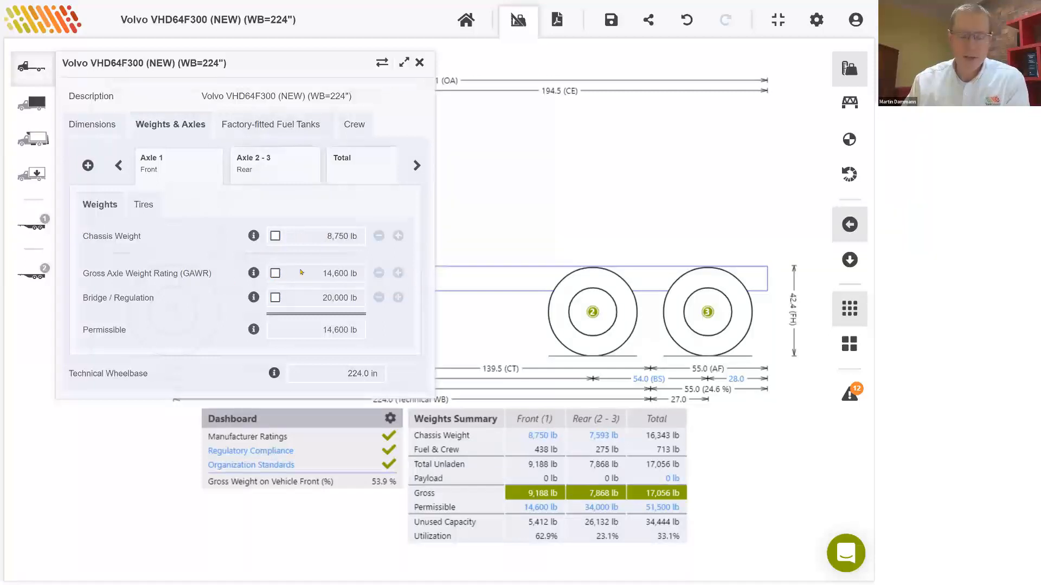
# - Compare the rear and front axle weight settings and read the explanation of the front Gross Axle Weight Rating (GAWR)
pyautogui.click(255, 163)
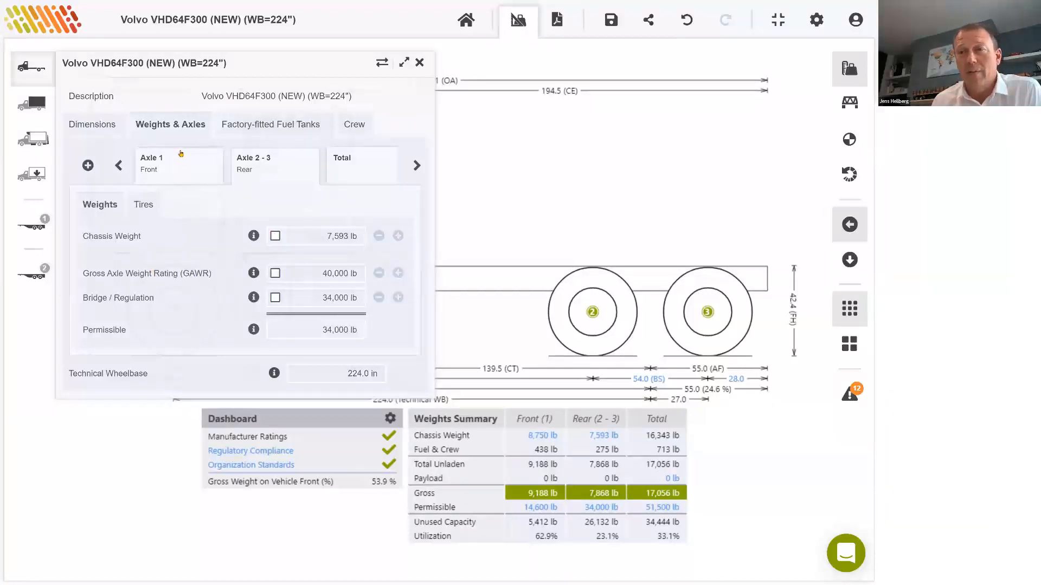
pyautogui.click(176, 169)
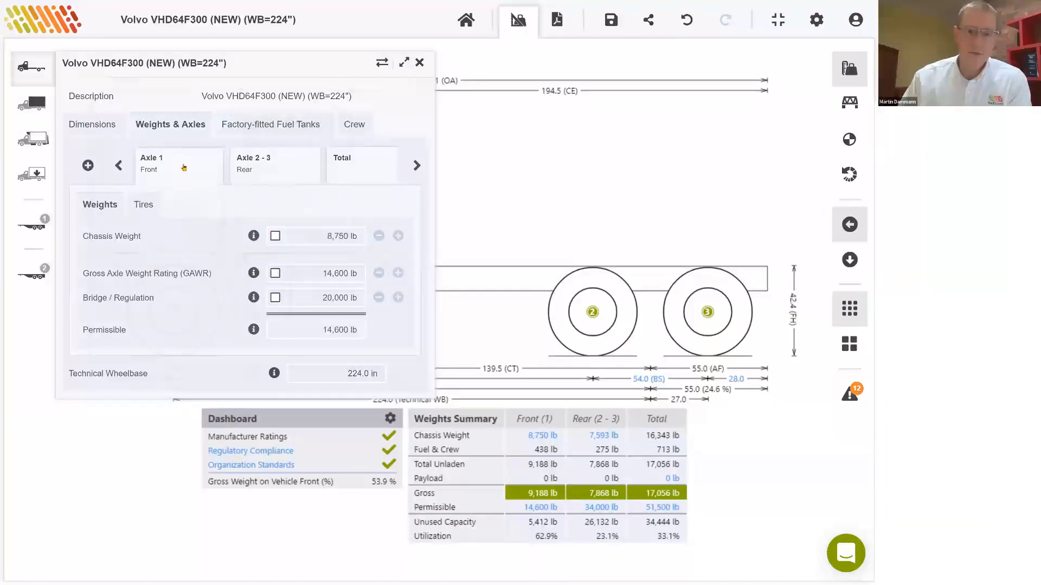
pyautogui.click(177, 170)
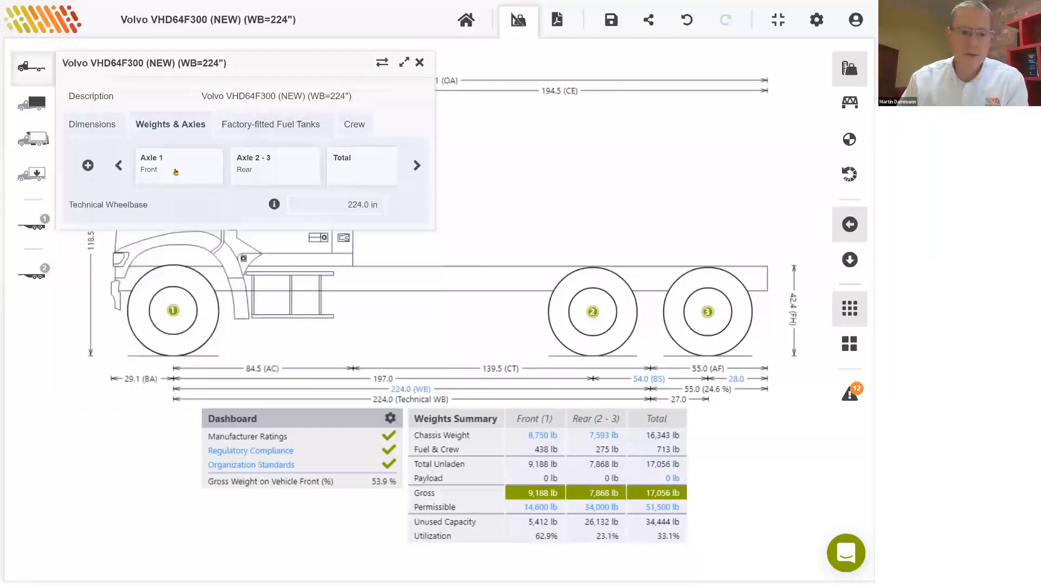
pyautogui.click(175, 182)
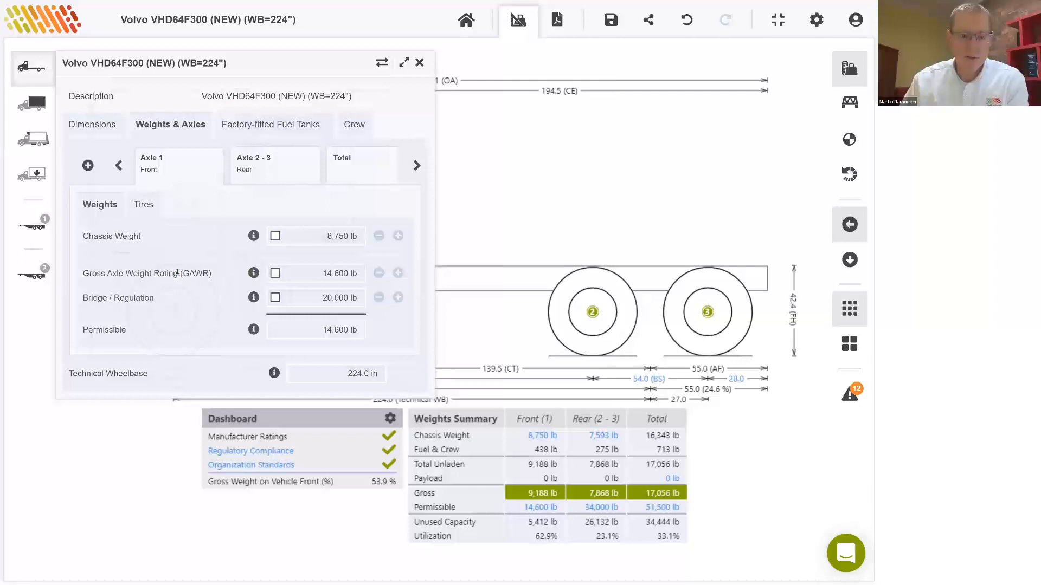
pyautogui.click(253, 273)
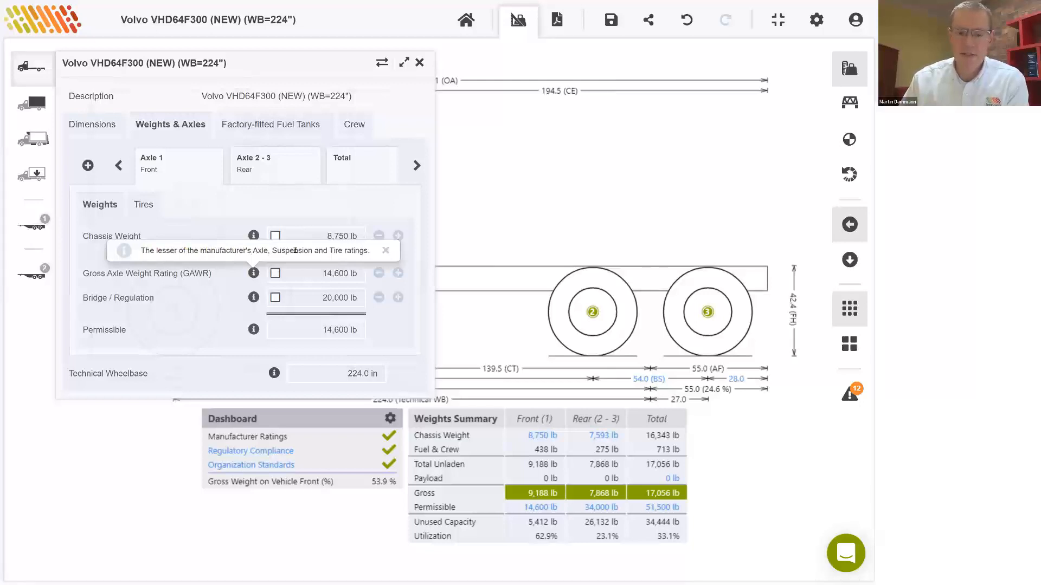
pyautogui.click(385, 251)
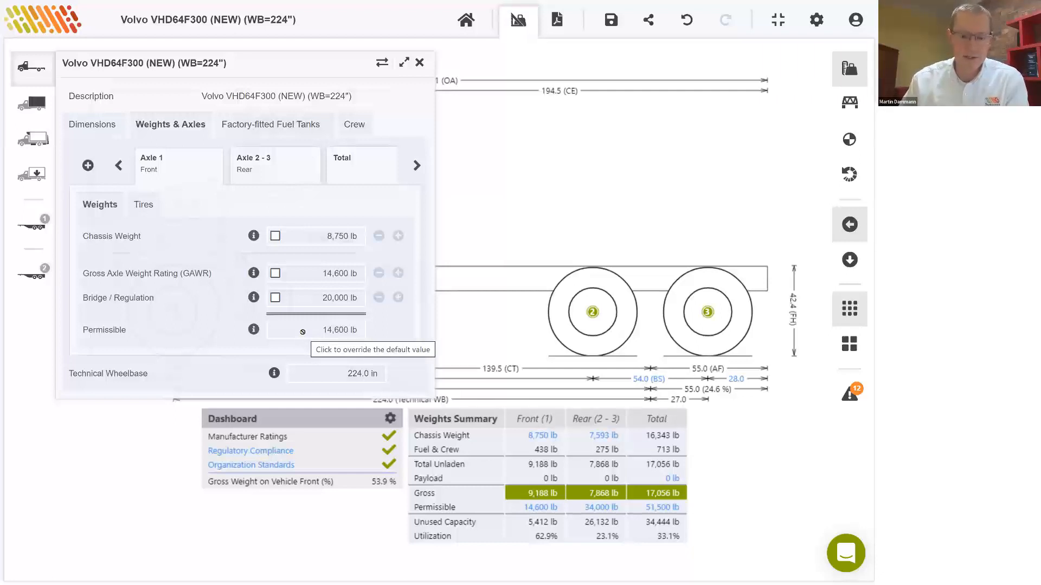
# - Examine the weight ratings of the rear axle group and the vehicle total, and close the chassis properties
pyautogui.click(255, 163)
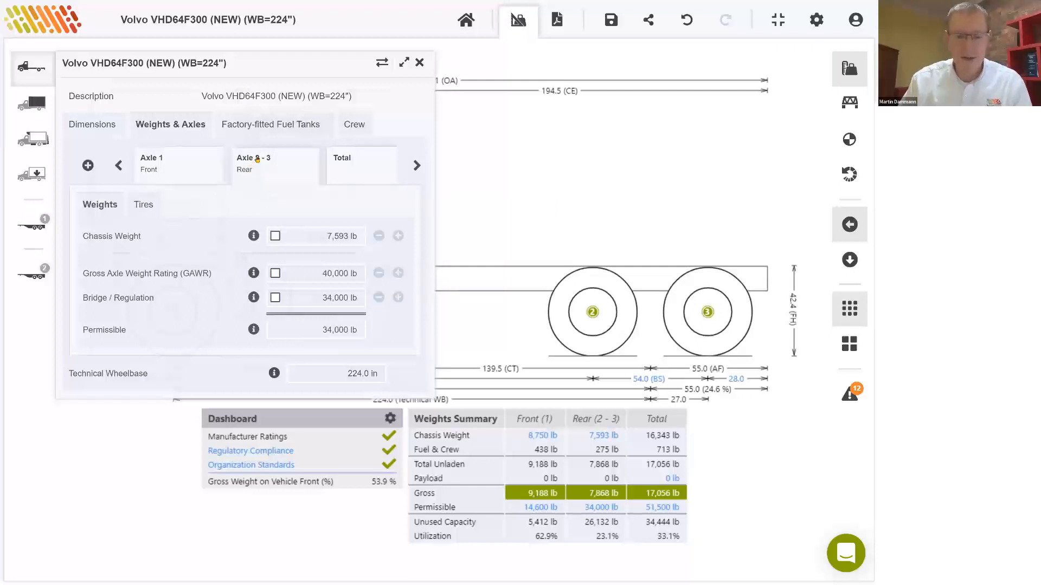
pyautogui.click(257, 159)
pyautogui.click(267, 162)
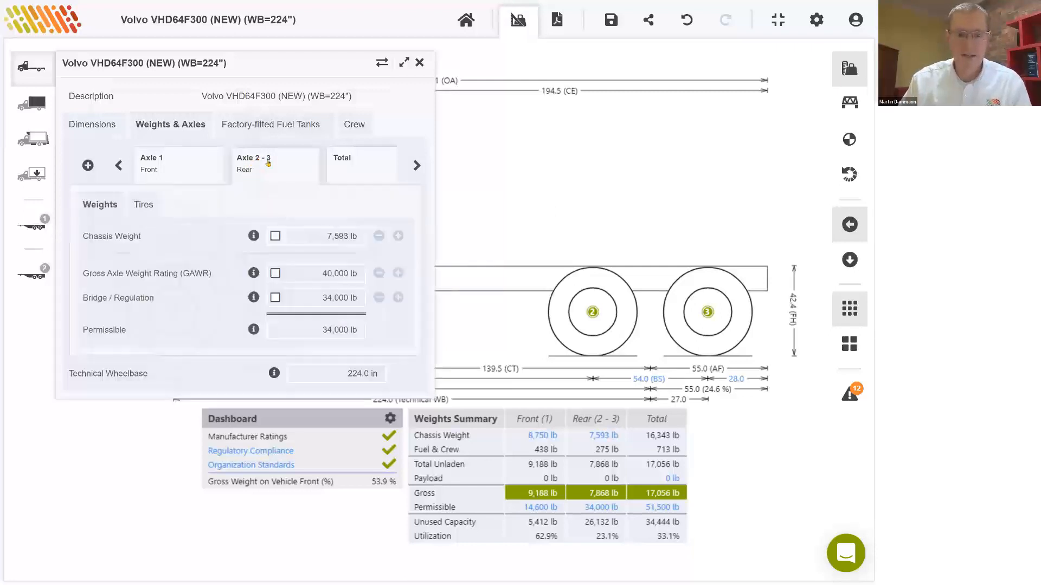
pyautogui.click(351, 163)
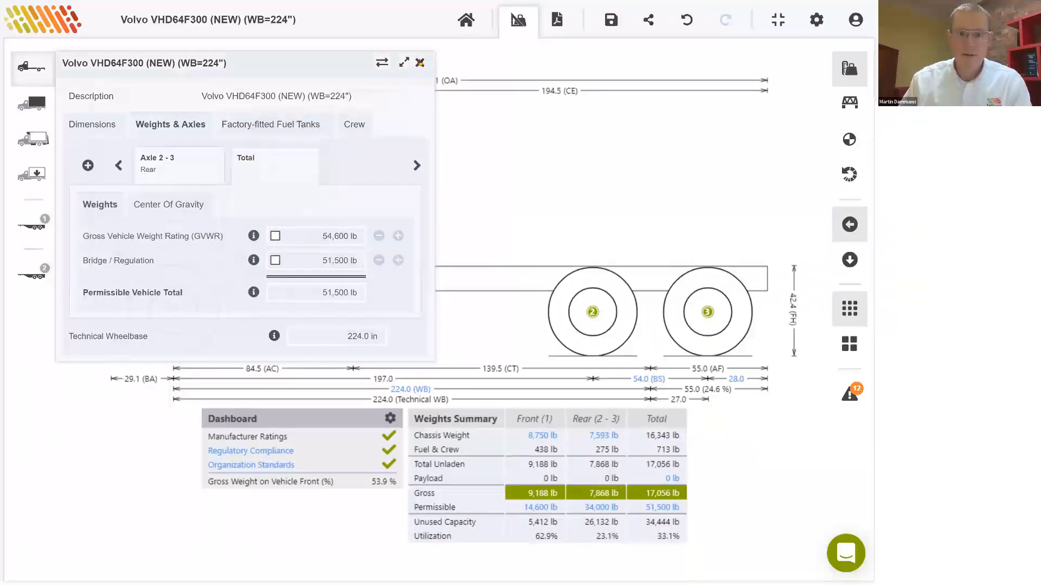
pyautogui.click(420, 63)
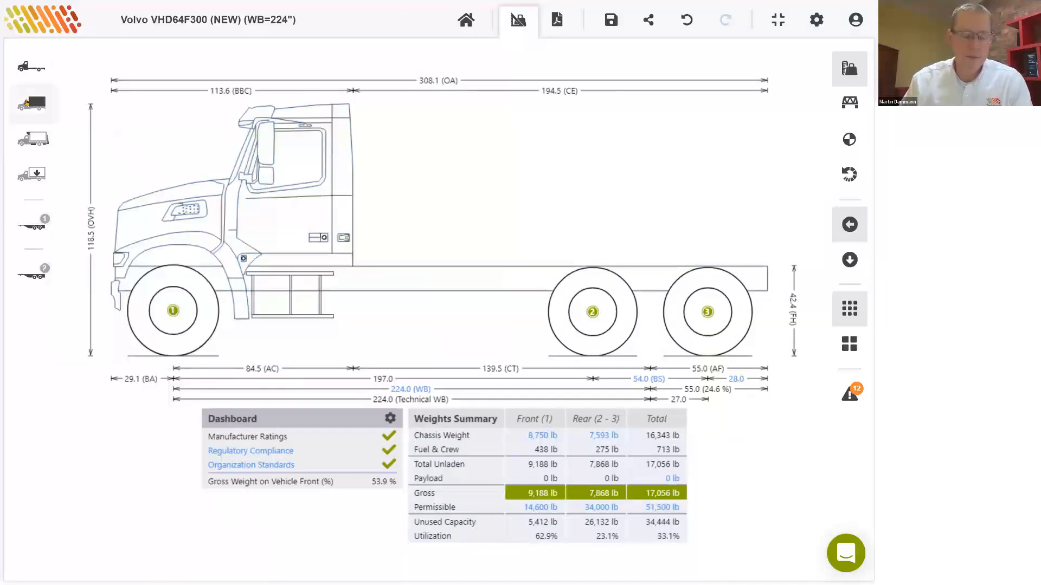
# - Add the personal Crysteel Select 16' Heavy Duty Dump Body and move it back to leave a gap of about 4 in behind the cab
pyautogui.click(26, 102)
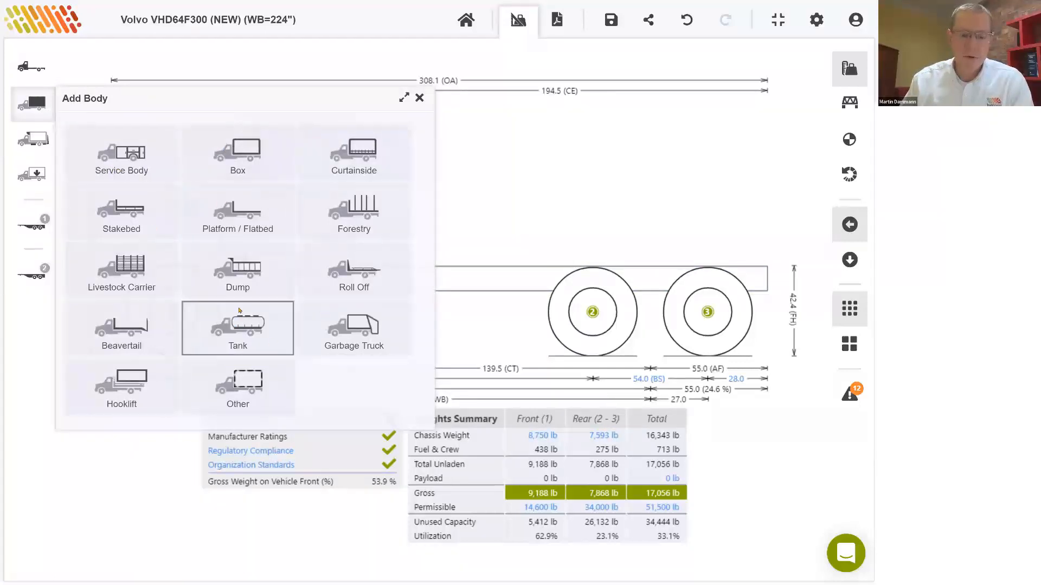
pyautogui.click(232, 269)
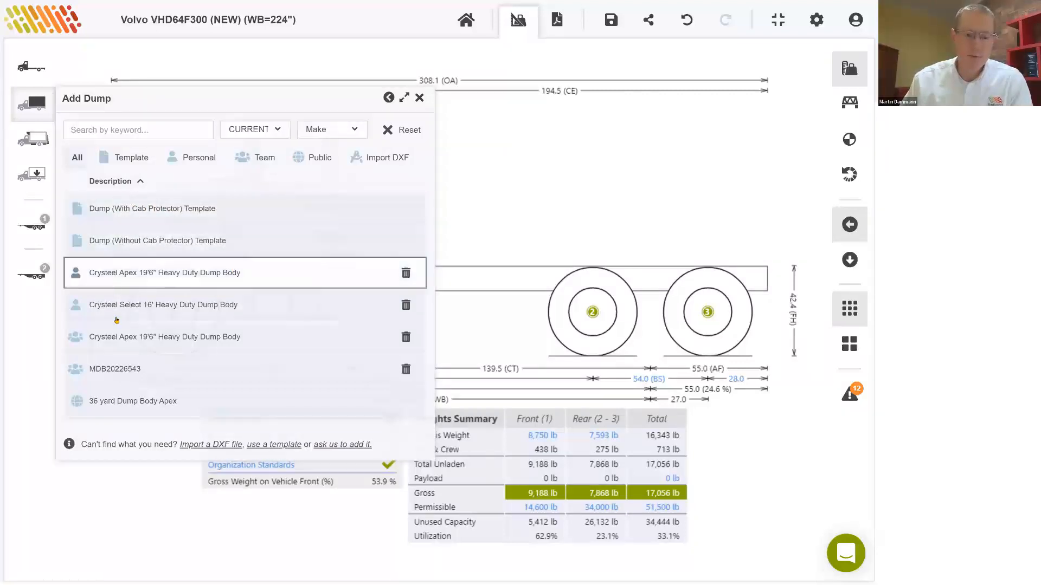
pyautogui.click(132, 159)
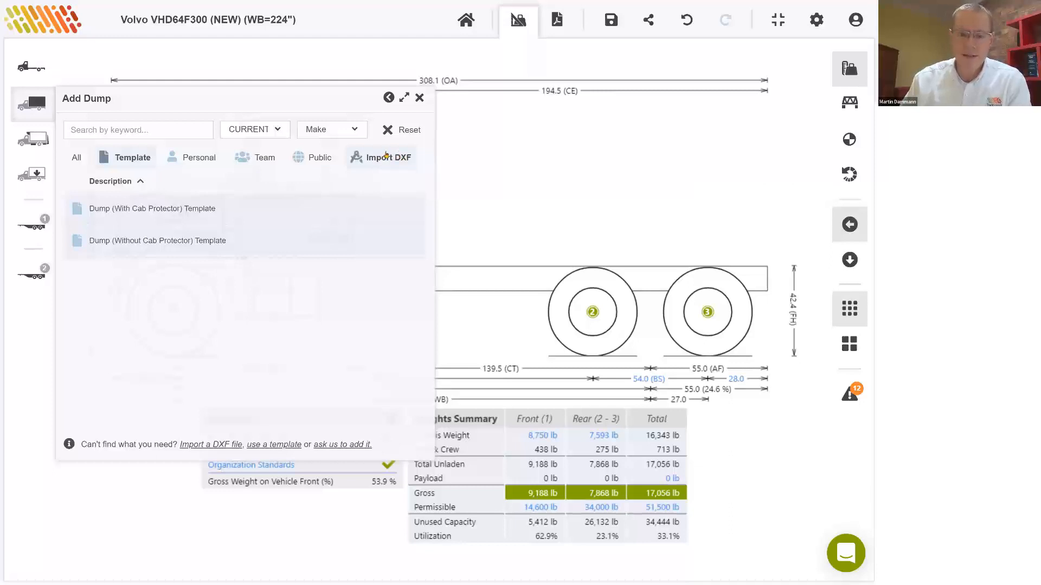
pyautogui.click(191, 159)
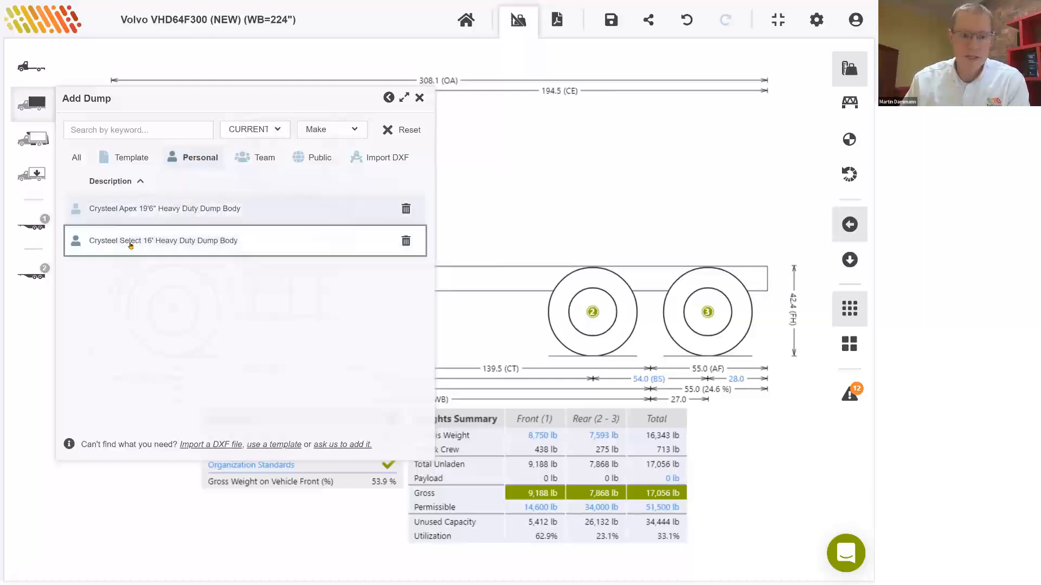
pyautogui.click(159, 242)
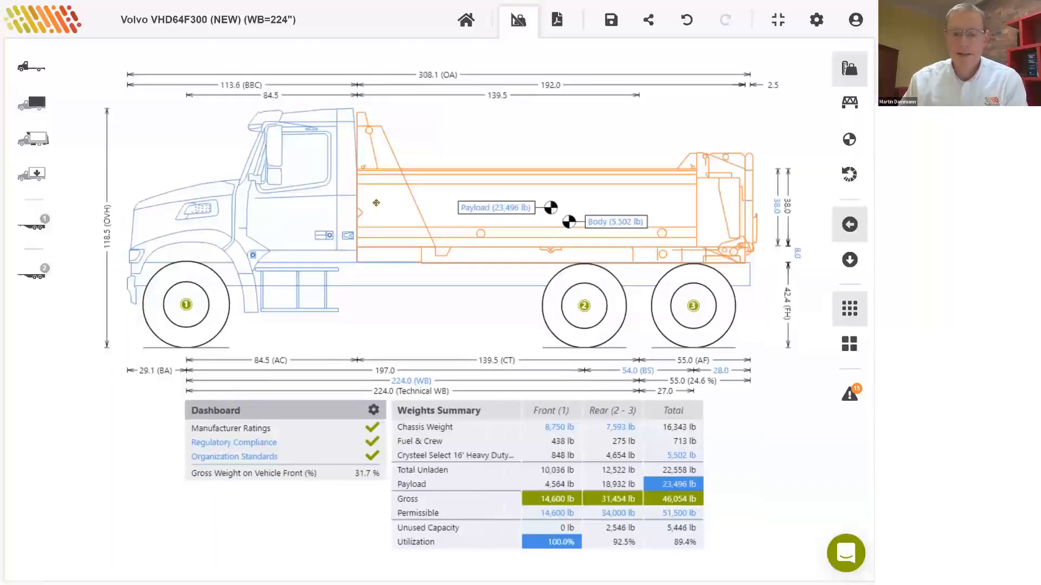
pyautogui.moveTo(387, 198); pyautogui.dragTo(362, 118)
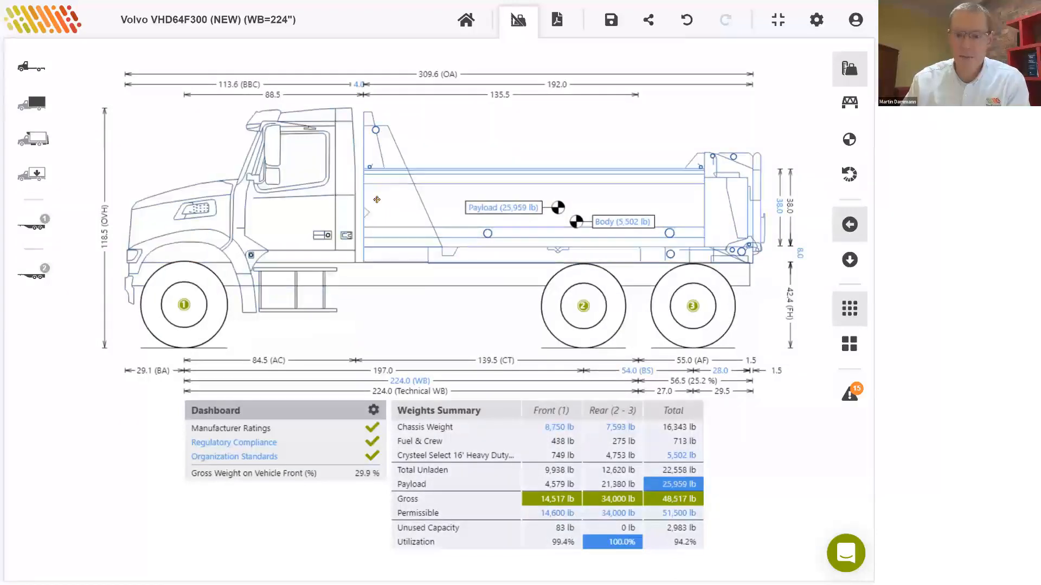
pyautogui.moveTo(619, 224)
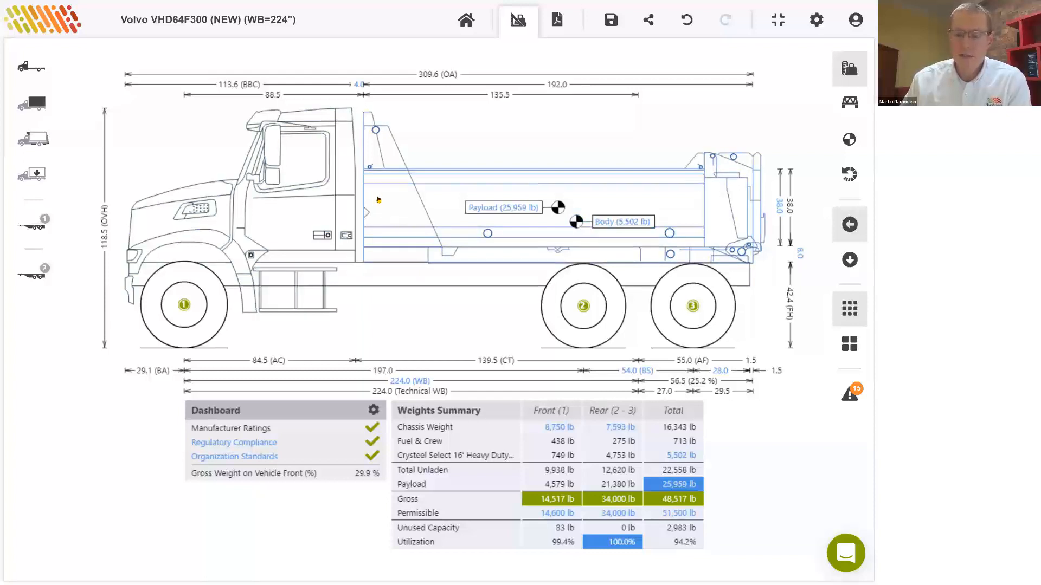
# - Add the personal Hoist from the other equipment and move it back from the cab to the front of the dump body
pyautogui.click(38, 142)
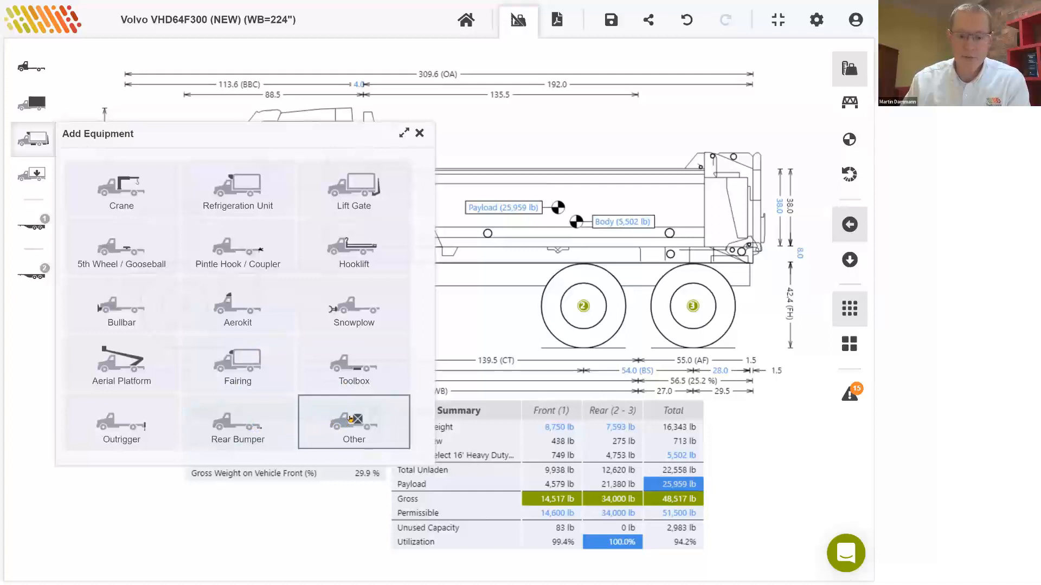
pyautogui.click(351, 419)
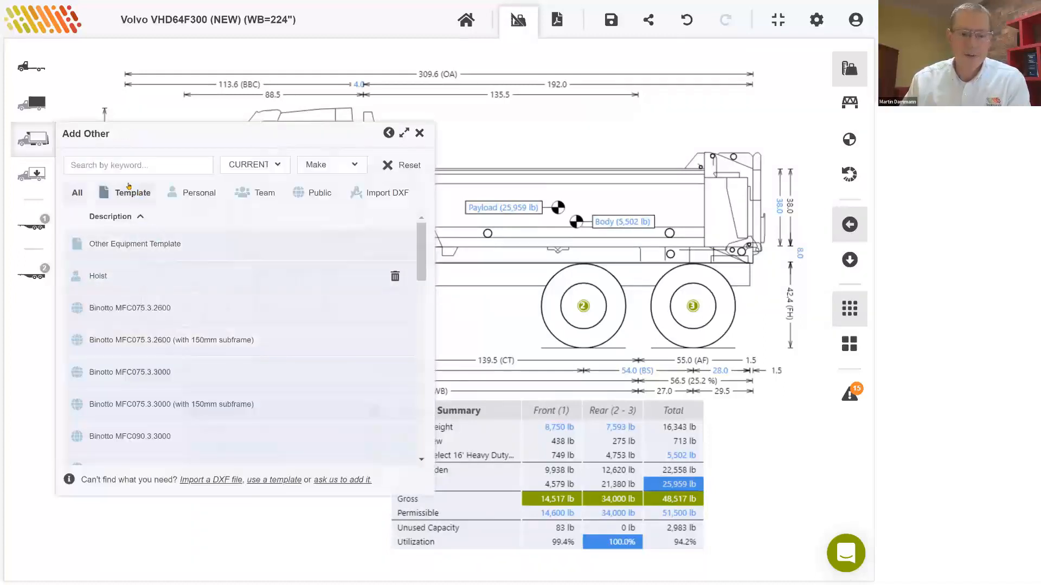
pyautogui.click(195, 194)
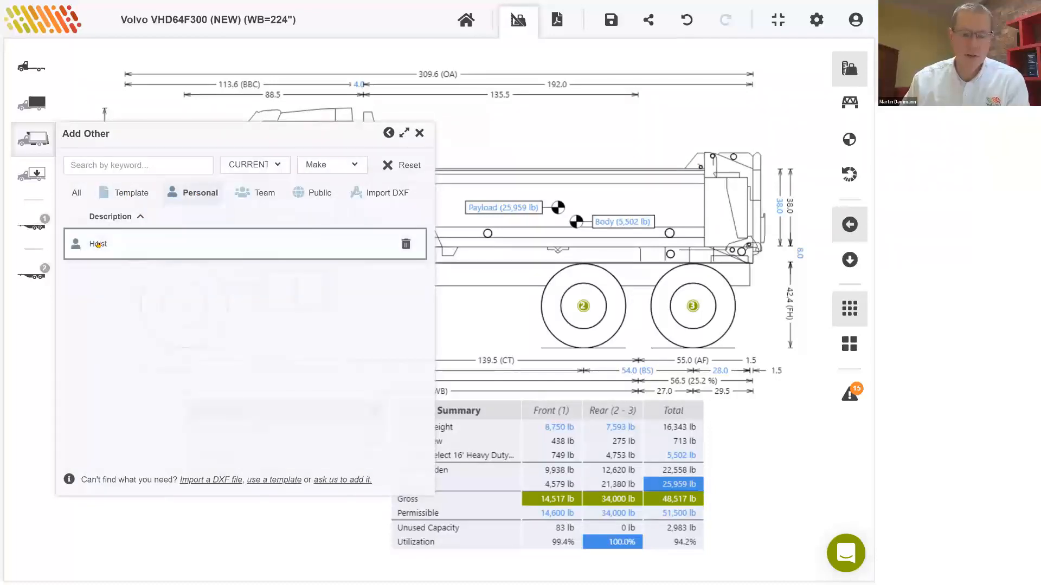
pyautogui.click(99, 244)
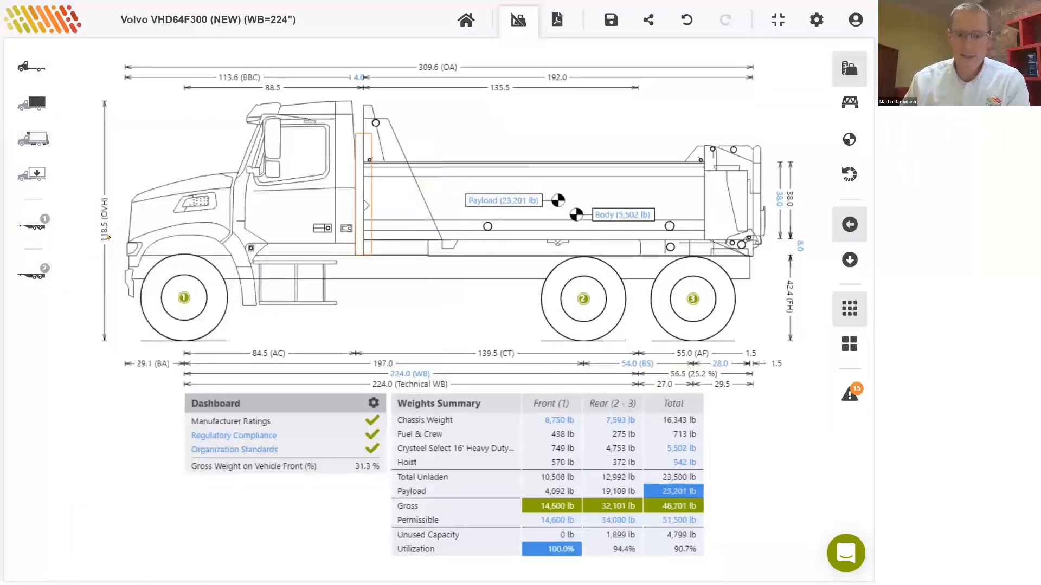
pyautogui.moveTo(367, 144)
pyautogui.mouseDown()
pyautogui.moveTo(378, 144)
pyautogui.moveTo(363, 150)
pyautogui.mouseUp()
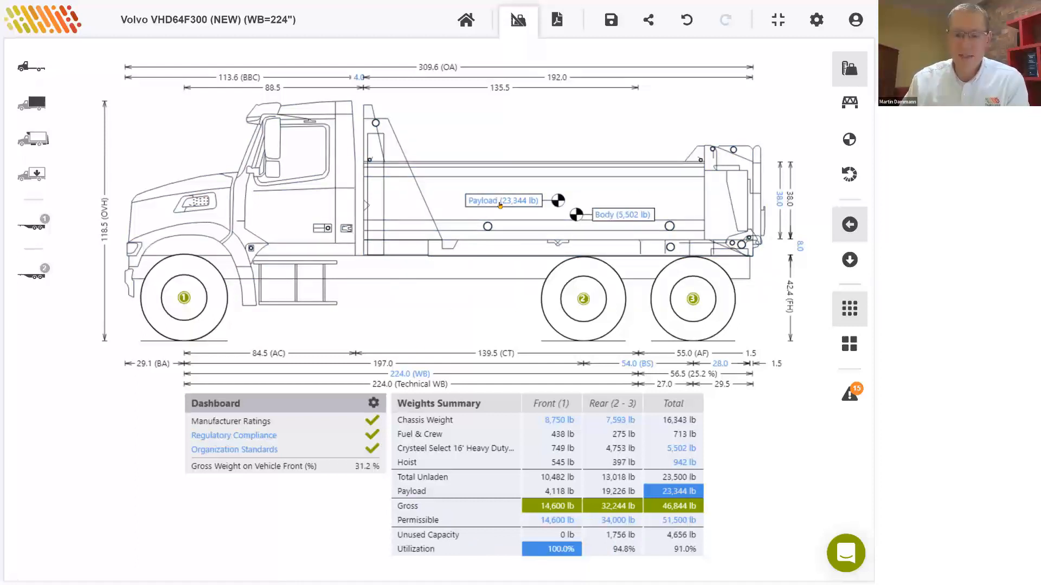
# - Override the payload with 24,344 lb and close the payload settings
pyautogui.doubleClick(499, 204)
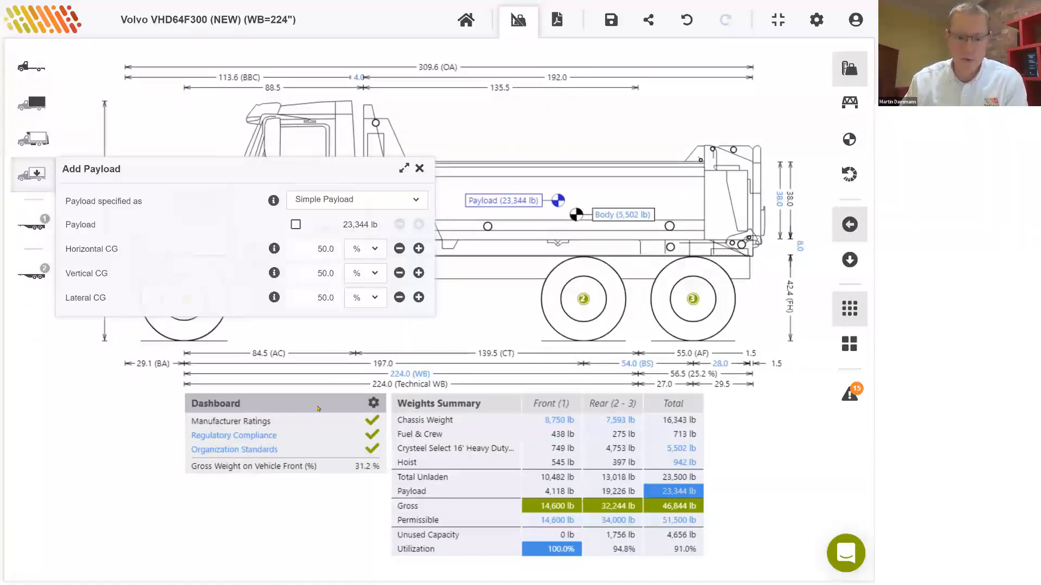
pyautogui.click(296, 225)
pyautogui.click(418, 226)
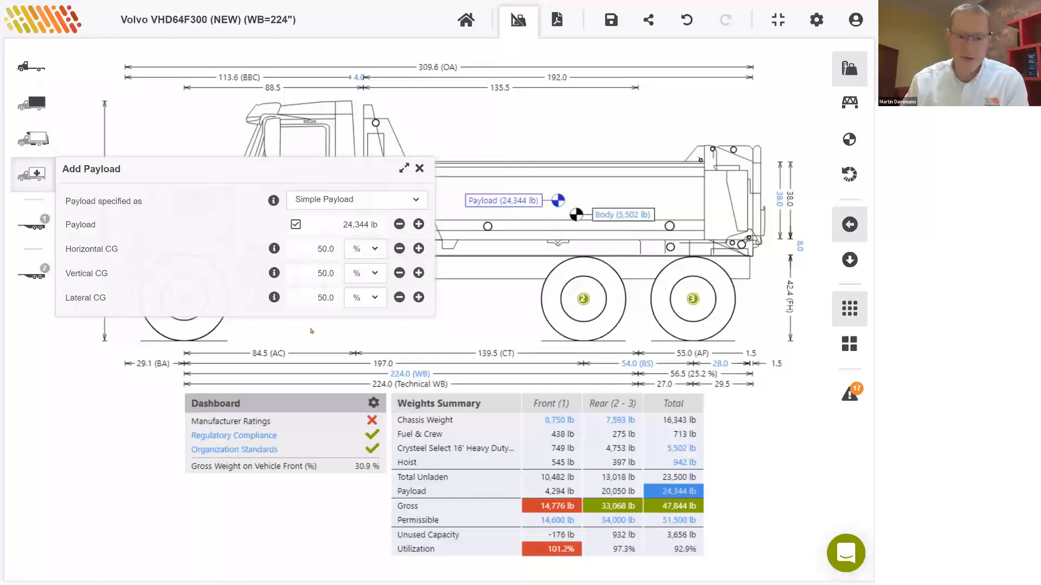
pyautogui.click(420, 169)
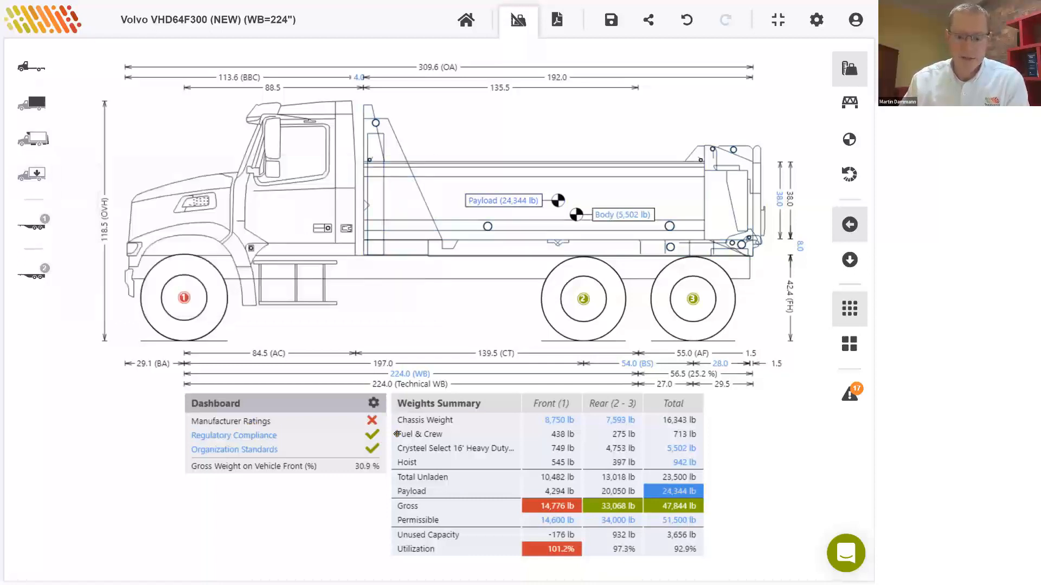
# - Examine the front axle's Gross Axle Weight Rating, bridge regulation and permissible weight, and close the chassis properties
pyautogui.click(555, 520)
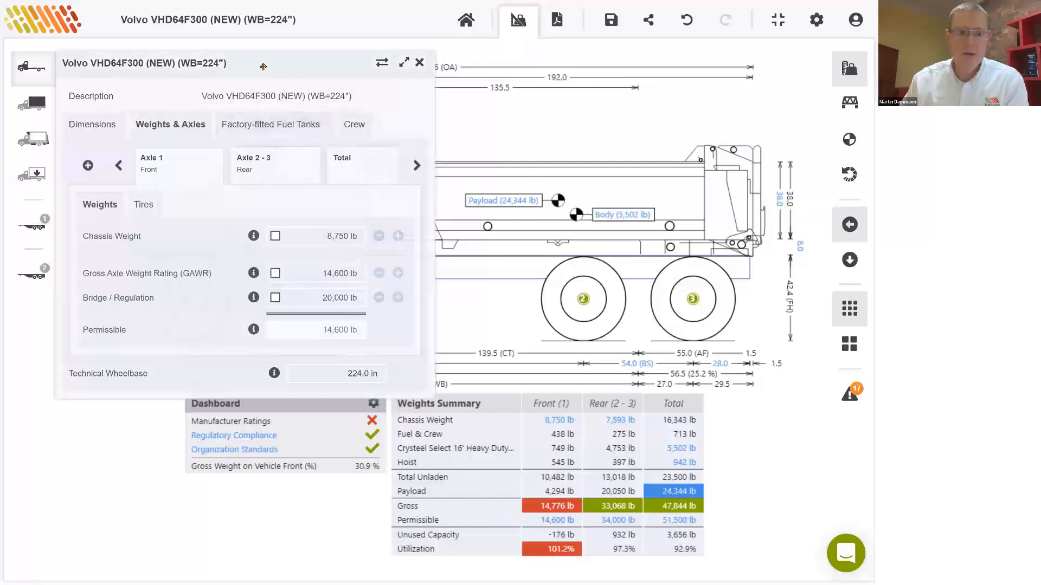
pyautogui.moveTo(263, 66); pyautogui.dragTo(262, 53)
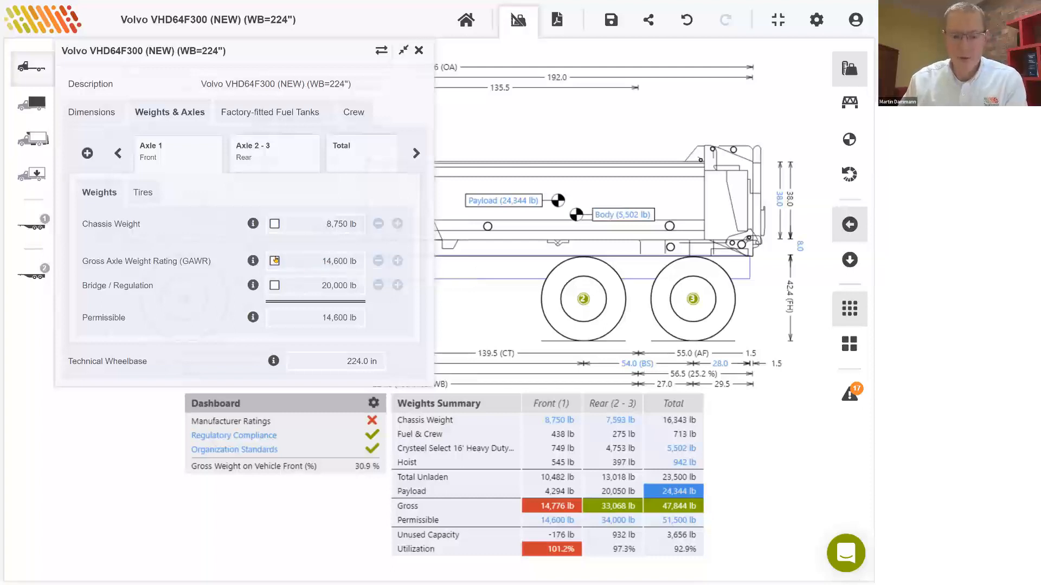
pyautogui.click(419, 51)
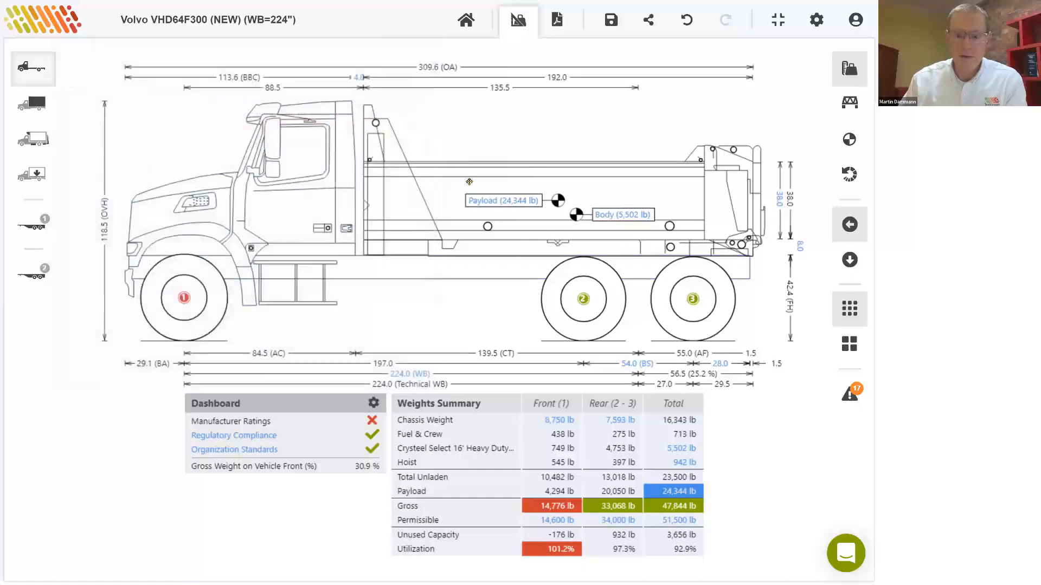
# - Clear the payload override so the payload is calculated automatically
pyautogui.click(484, 202)
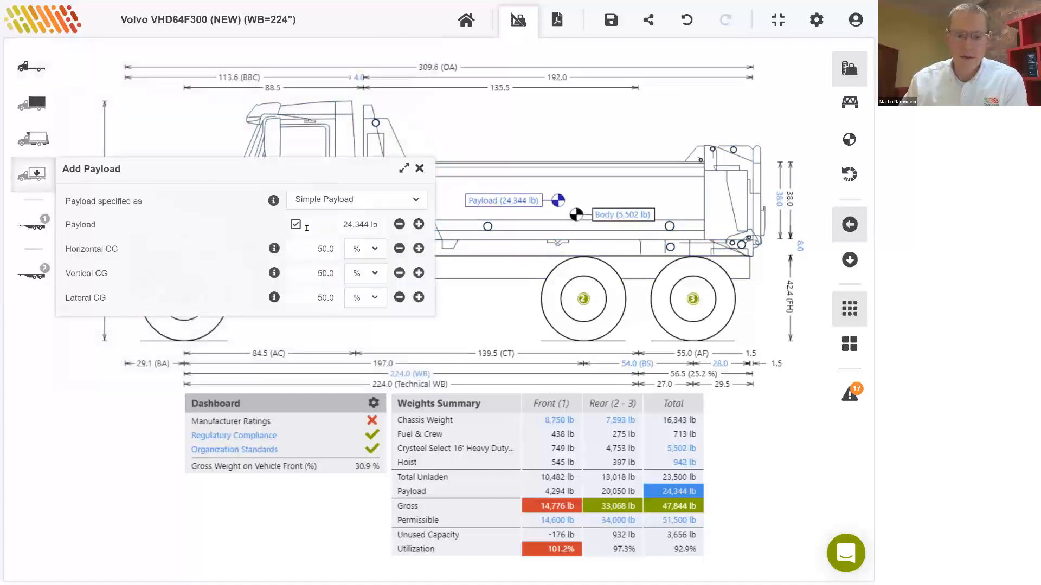
pyautogui.click(295, 225)
pyautogui.click(295, 225)
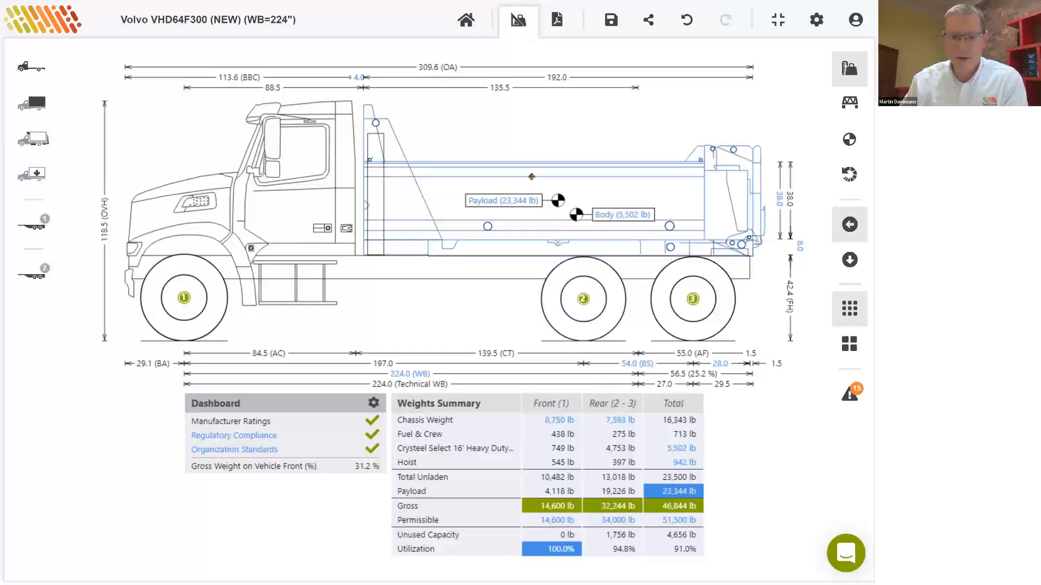
# - Try moving the dump body back to leave a gap of about 10 in behind the cab, and undo the move
pyautogui.moveTo(532, 177); pyautogui.dragTo(544, 176)
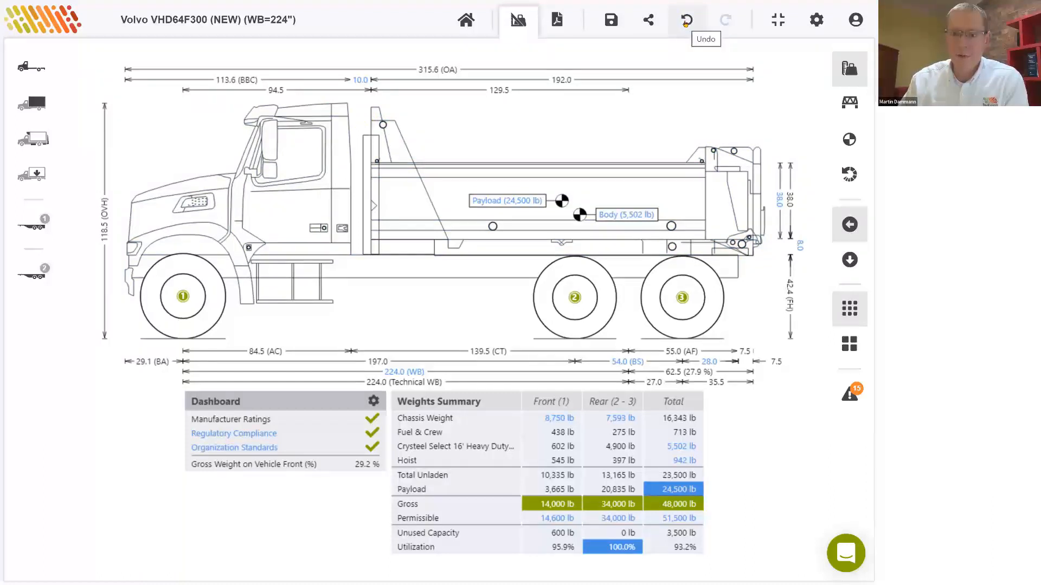
pyautogui.click(685, 22)
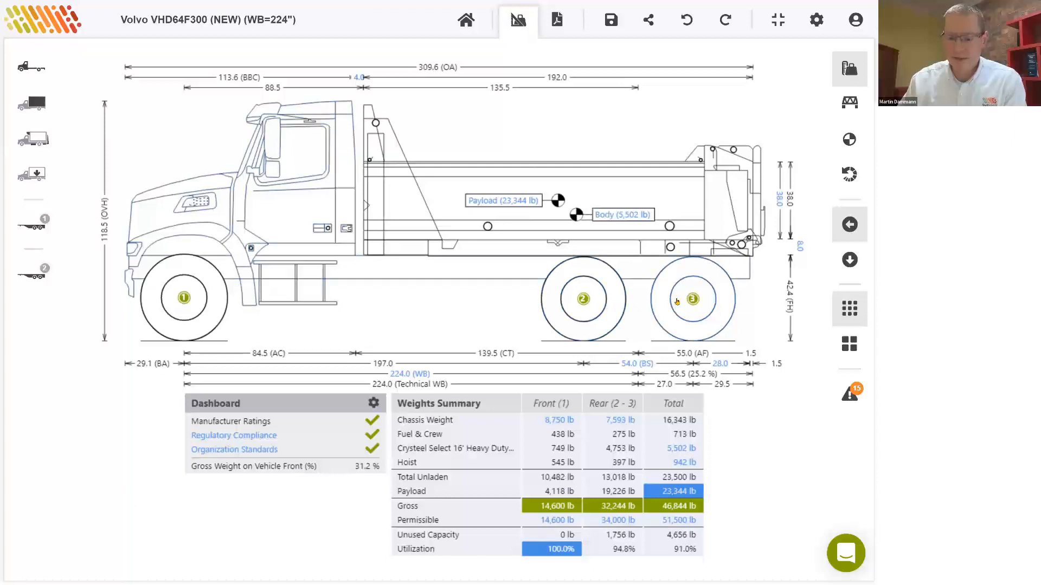
# - Add a pusher axle to the Volvo chassis
pyautogui.click(27, 71)
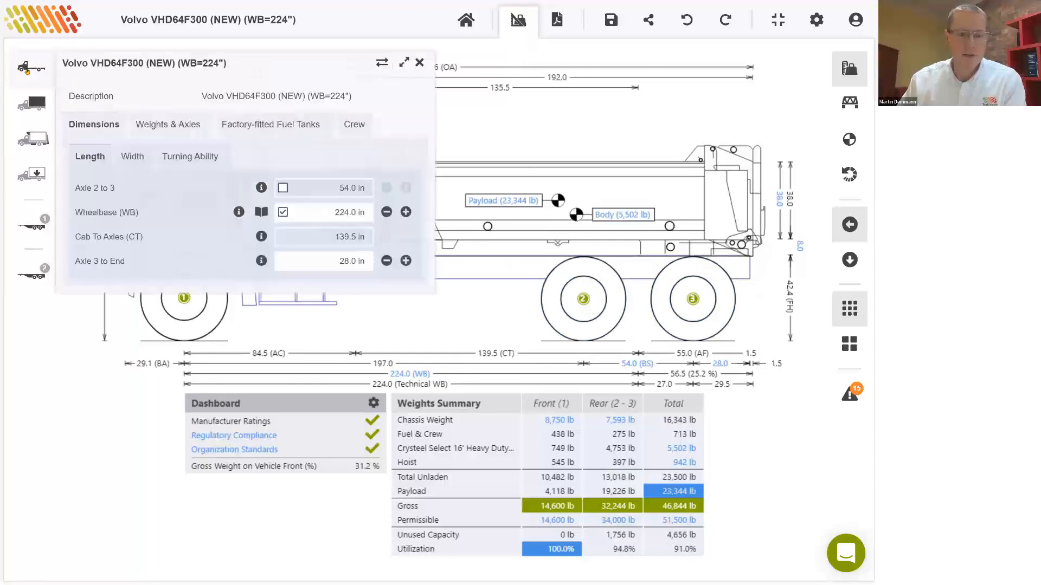
pyautogui.click(161, 127)
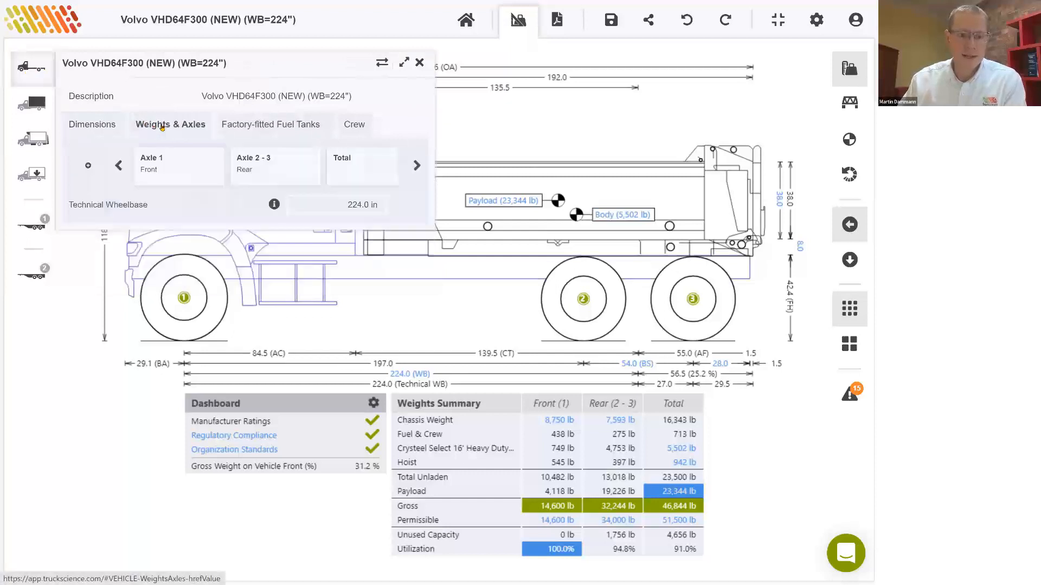
pyautogui.click(87, 165)
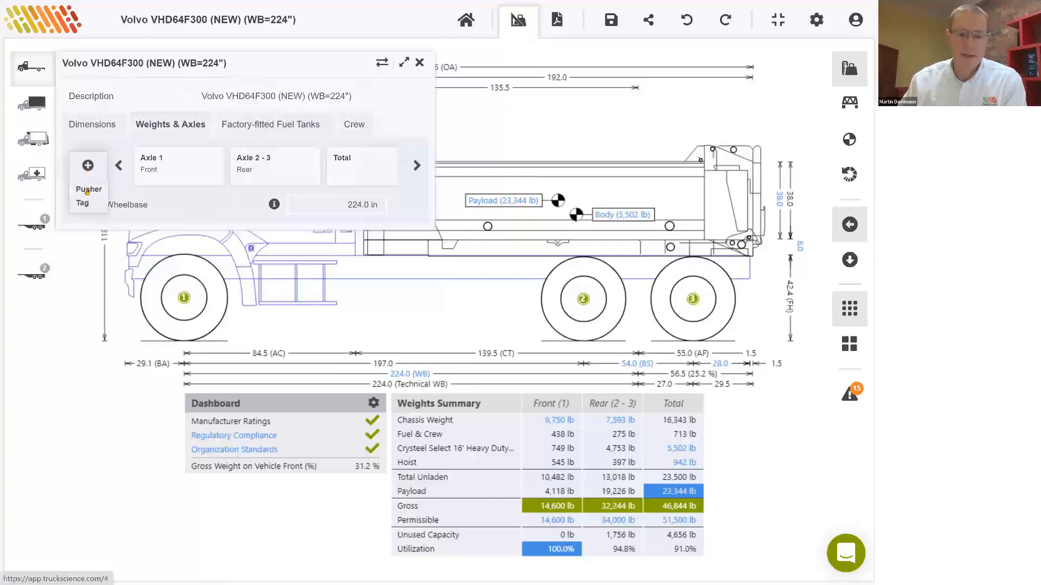
pyautogui.click(87, 190)
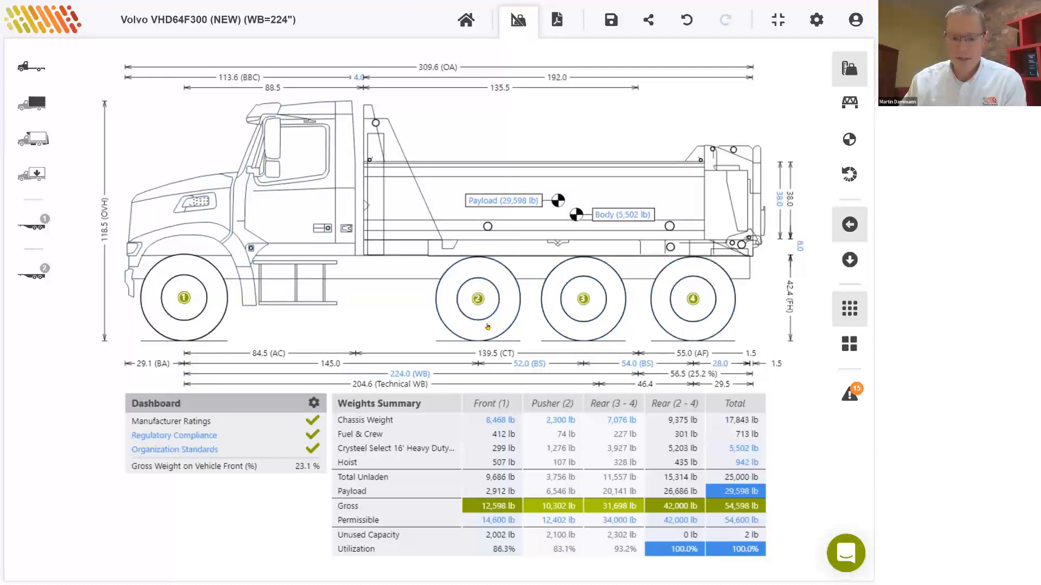
# - Override the spacing between the pusher axle and the first rear axle (Axle 2 to 3) with 48 in
pyautogui.click(524, 364)
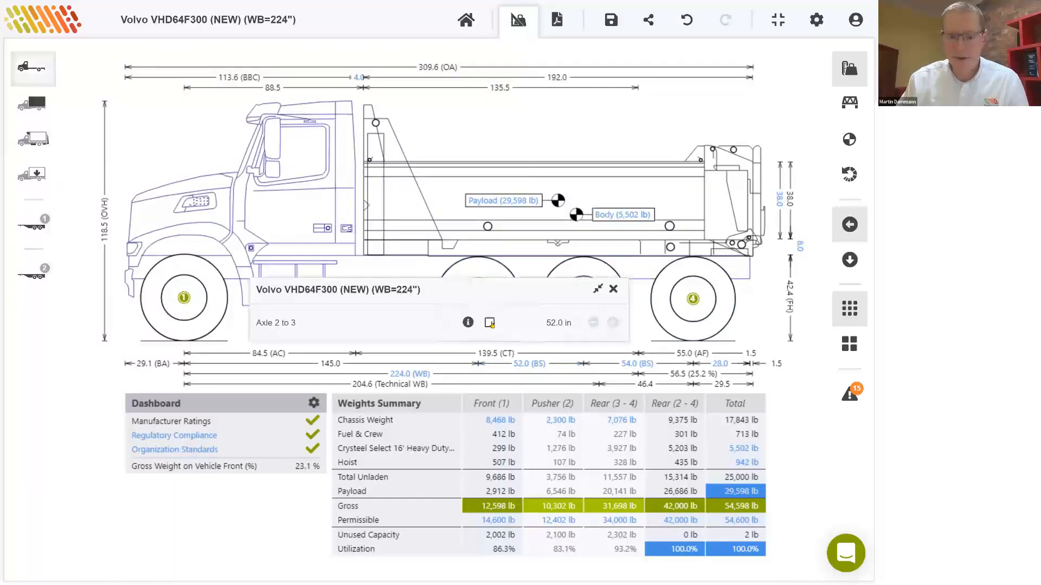
pyautogui.click(530, 322)
pyautogui.write('48')
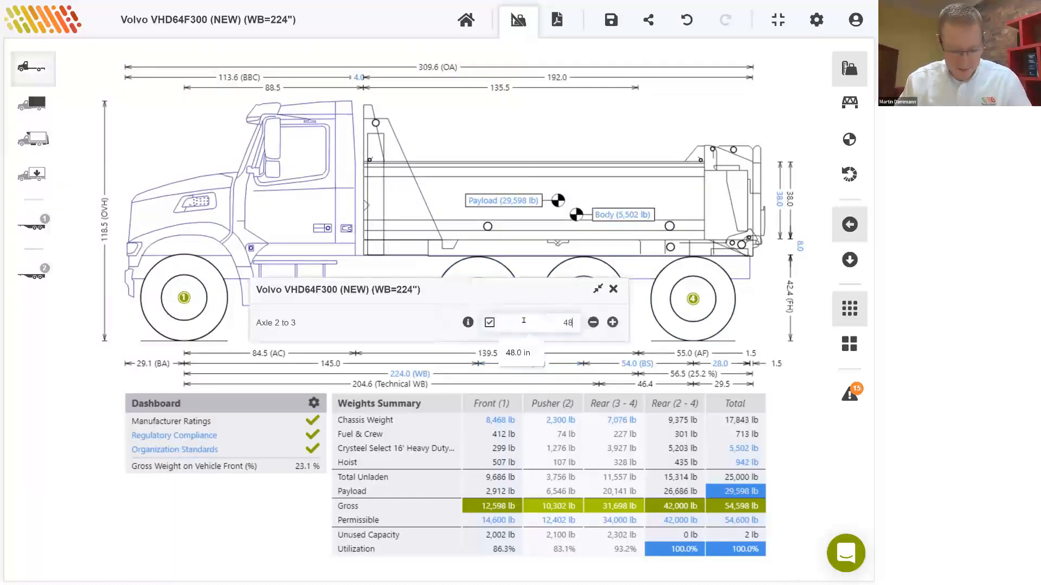
pyautogui.press('Return')
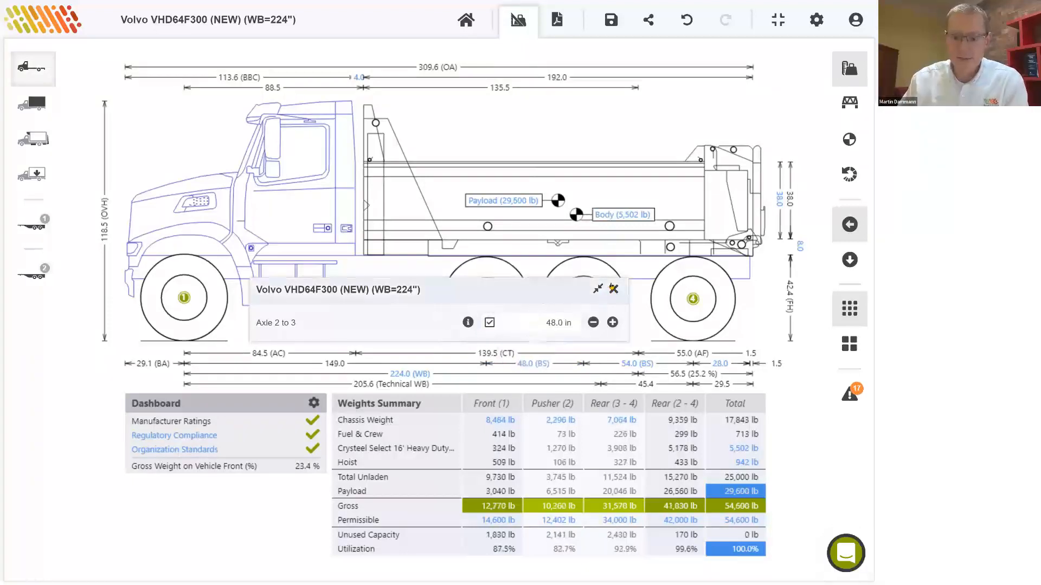
pyautogui.click(613, 288)
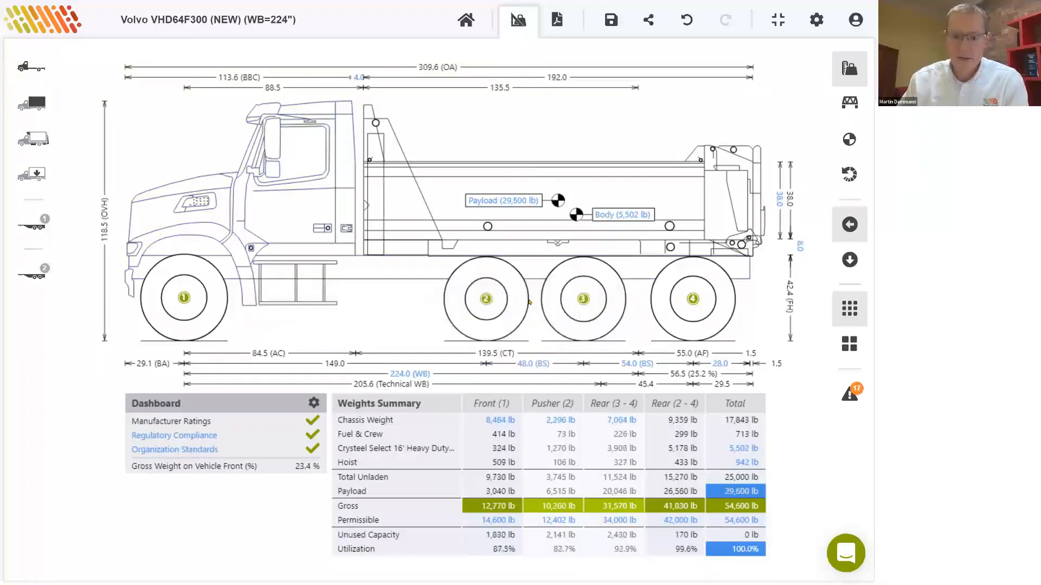
# - Override the pusher axle's weight with 1,480 lb
pyautogui.click(487, 281)
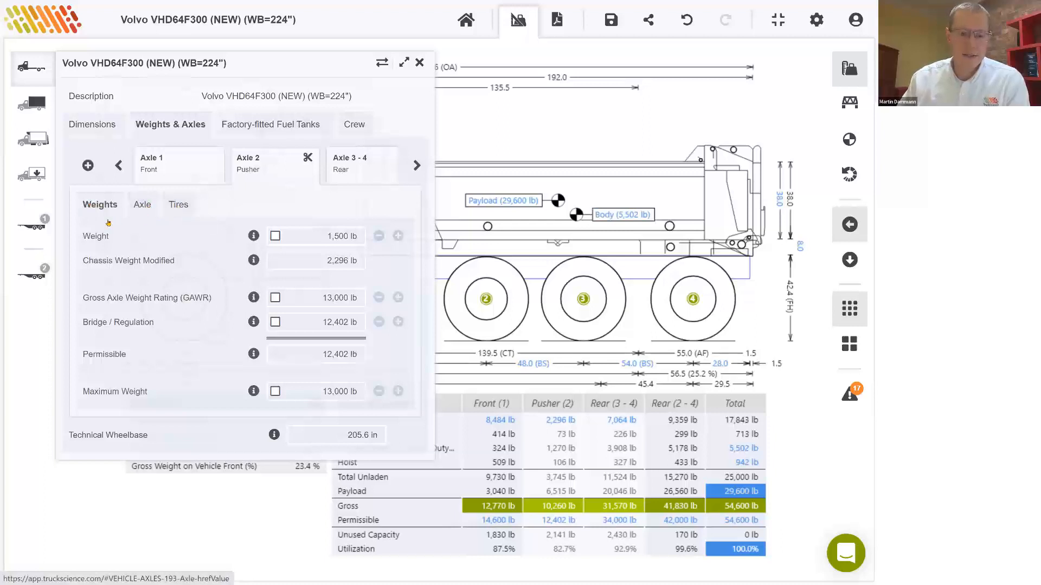
pyautogui.click(275, 236)
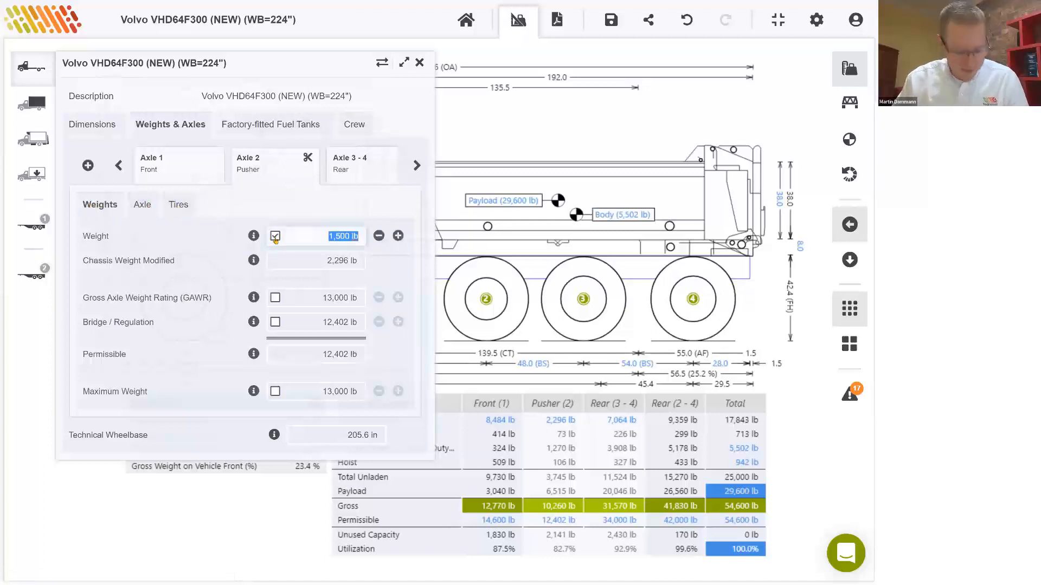
pyautogui.write('1480')
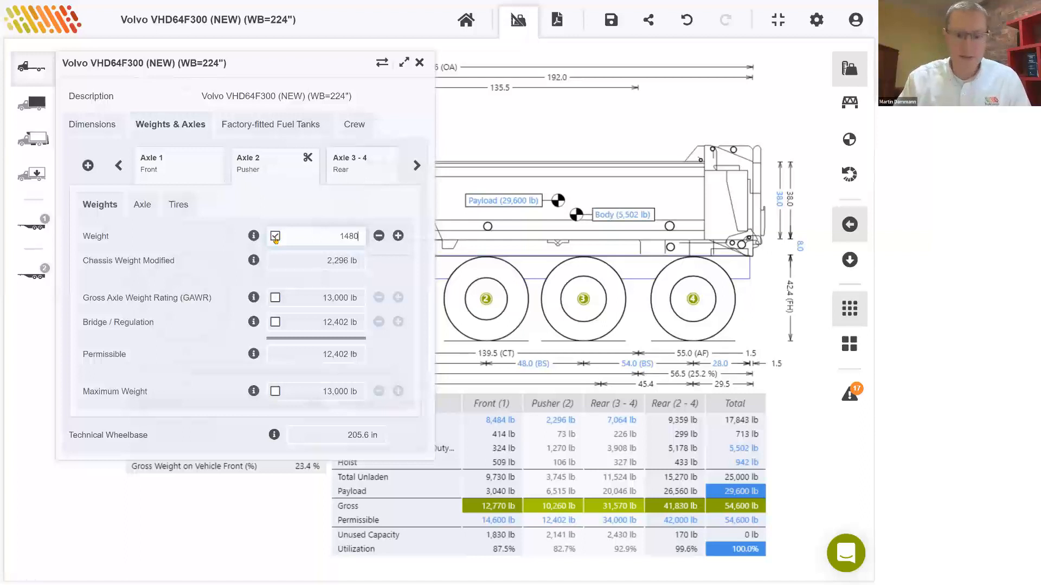
pyautogui.press('Return')
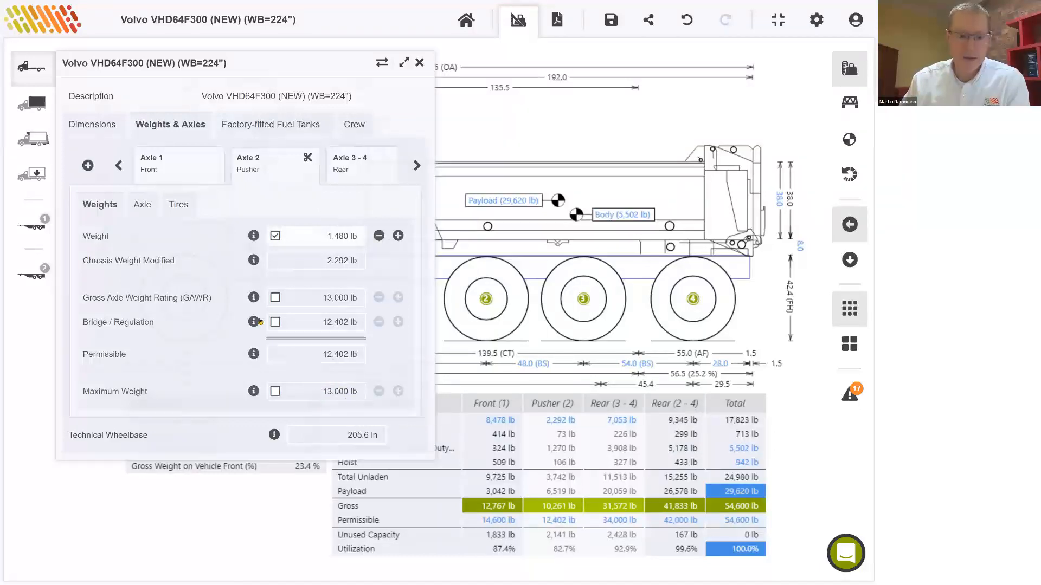
# - Try raising the pusher axle to compare the weight distribution, and lower it again
pyautogui.click(144, 206)
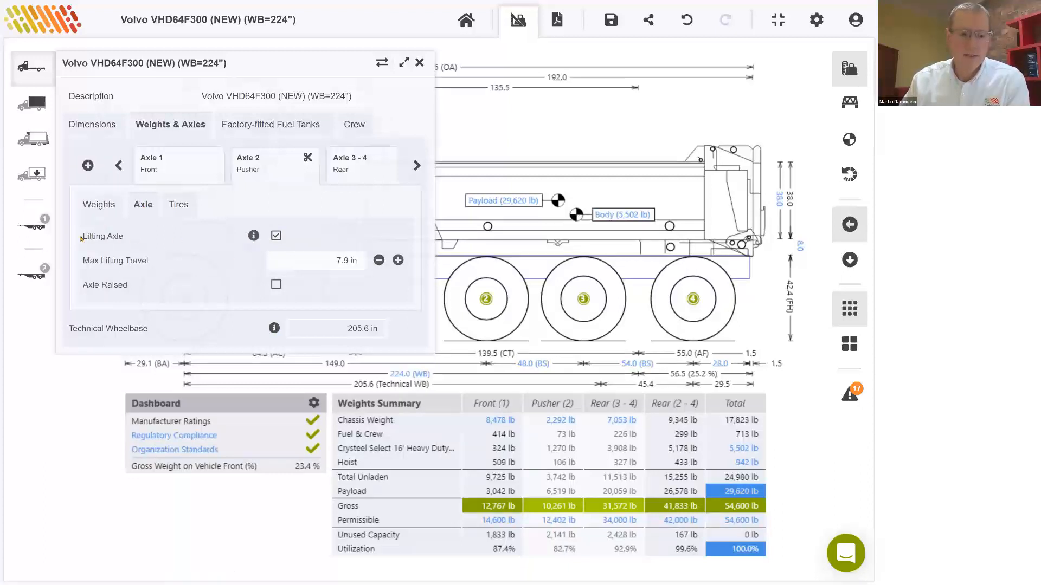
pyautogui.click(276, 286)
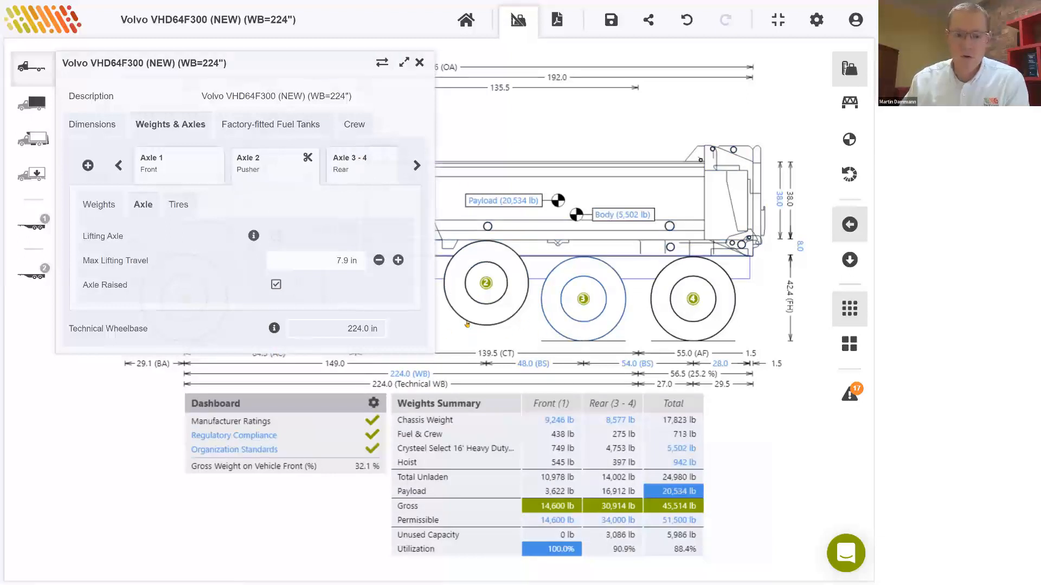
pyautogui.click(276, 284)
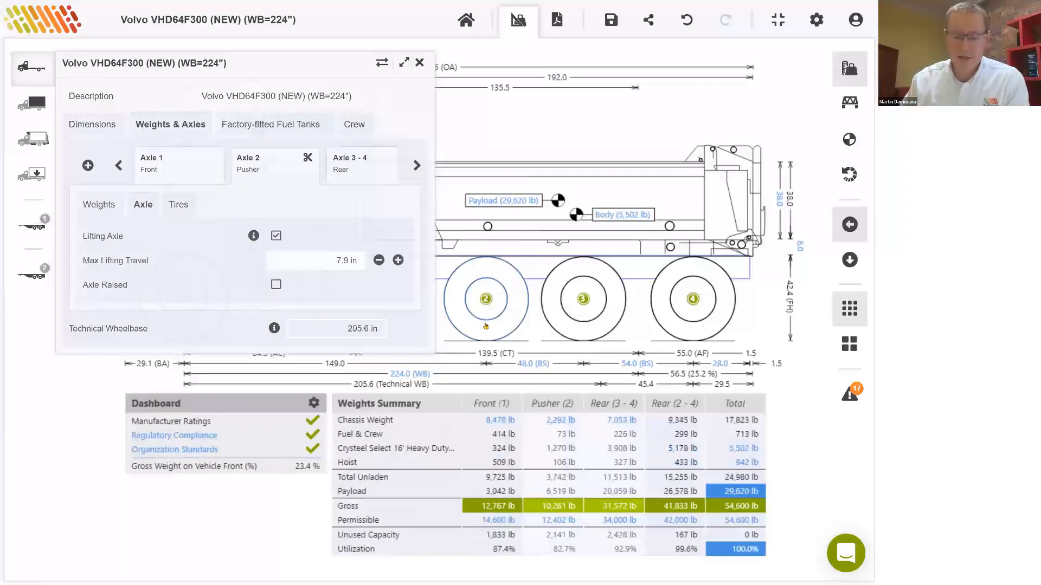
# - Set the pusher axle's tire radius to 19.7 in and tire width to 11.6 in, and check its weight limits
pyautogui.click(178, 206)
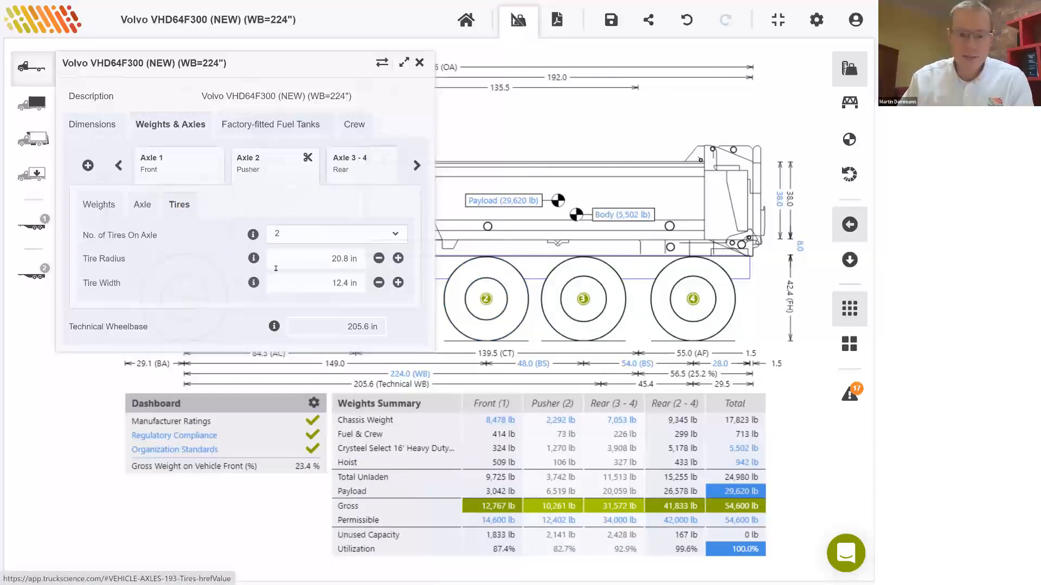
pyautogui.click(316, 258)
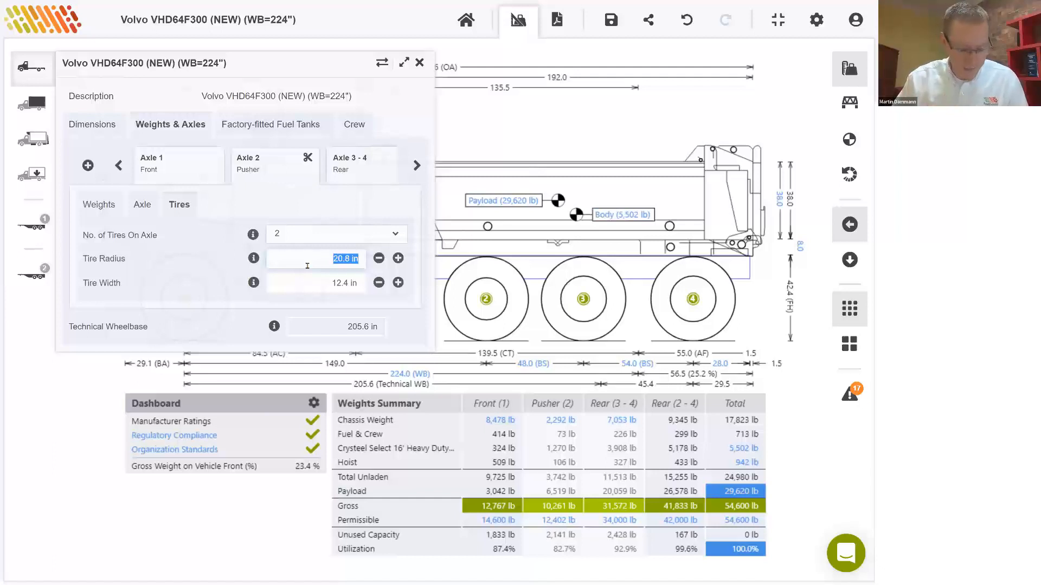
pyautogui.write('19.7')
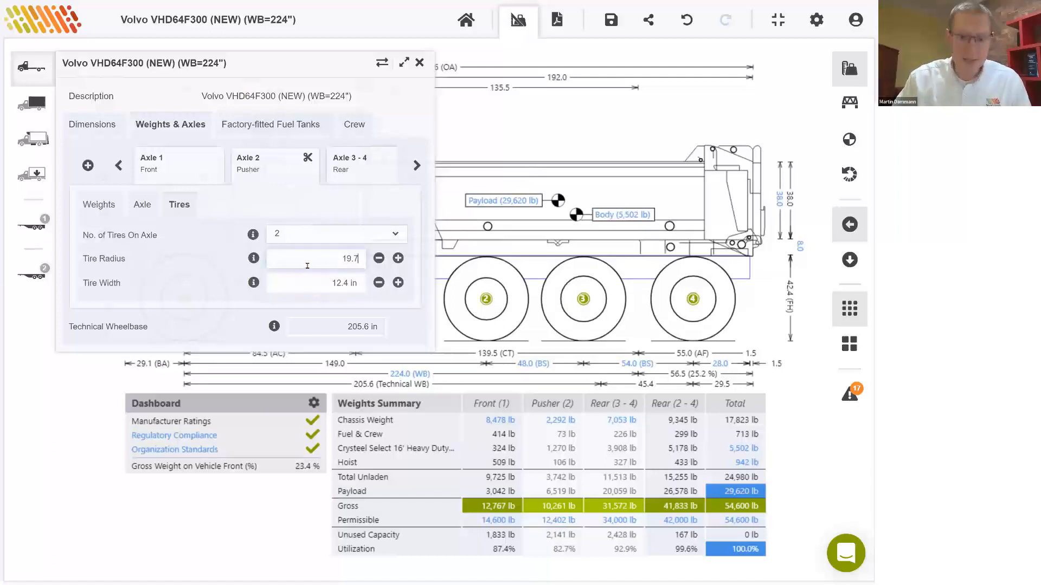
pyautogui.press('Tab')
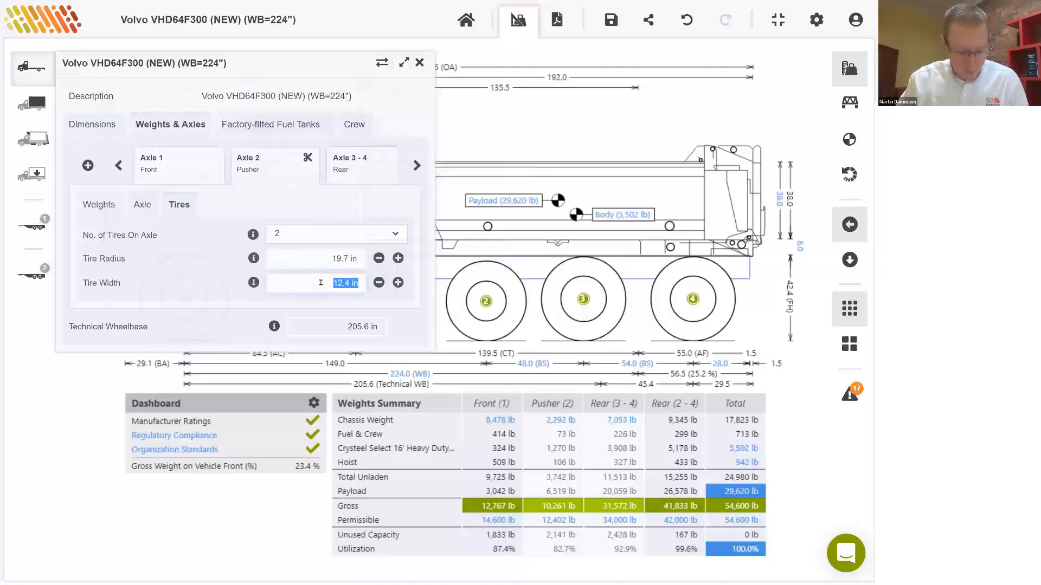
pyautogui.write('11.6')
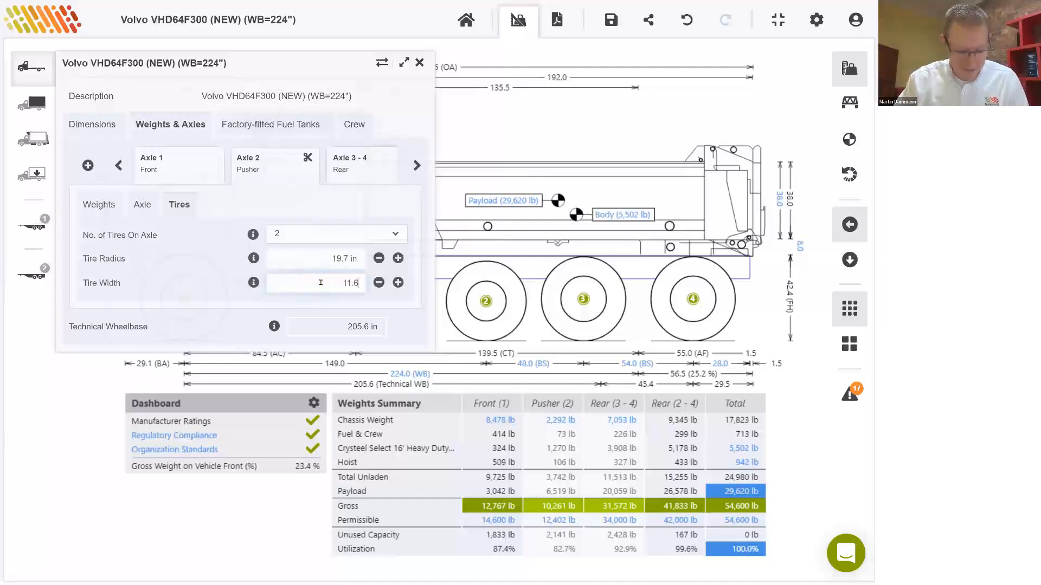
pyautogui.press('Return')
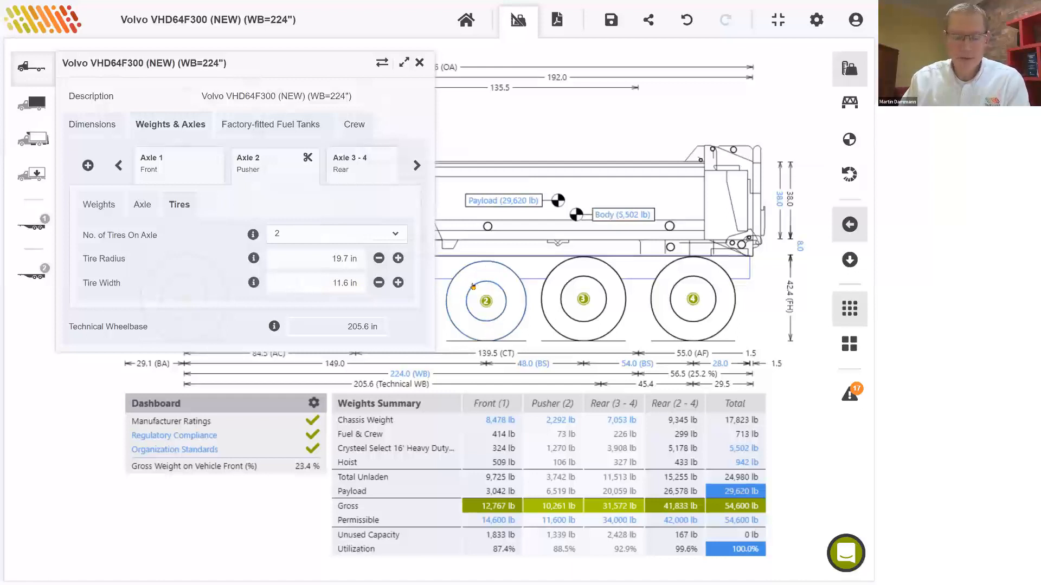
pyautogui.click(101, 205)
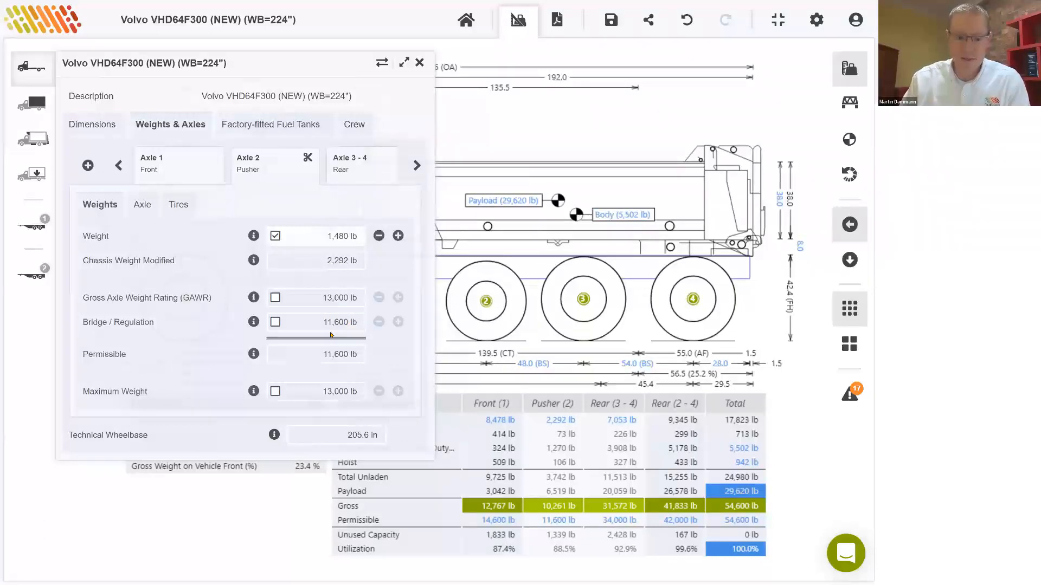
pyautogui.click(419, 64)
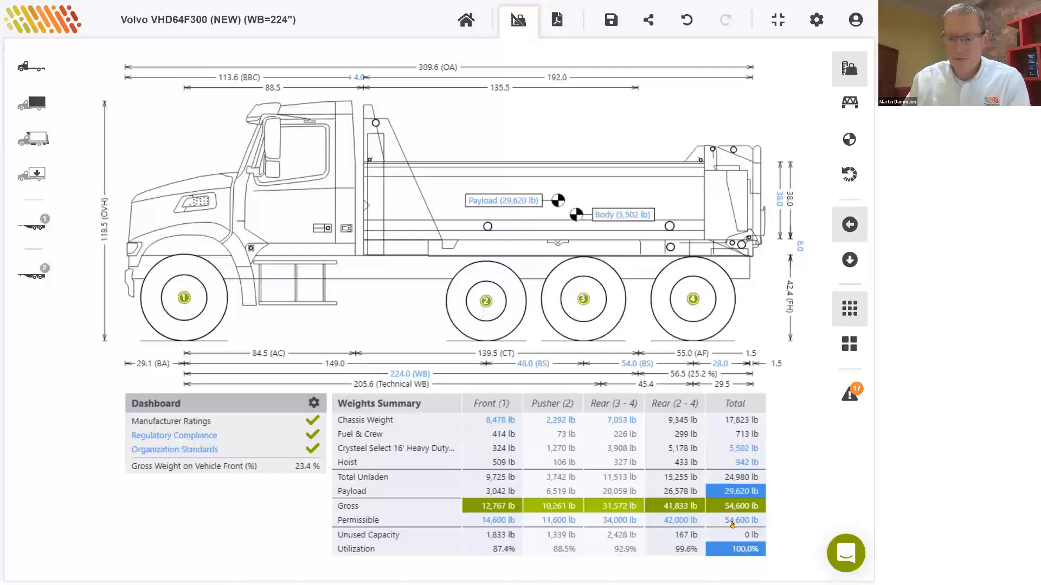
# - Override the vehicle's total Gross Vehicle Weight Rating (GVWR) with 67,600 lb
pyautogui.click(740, 520)
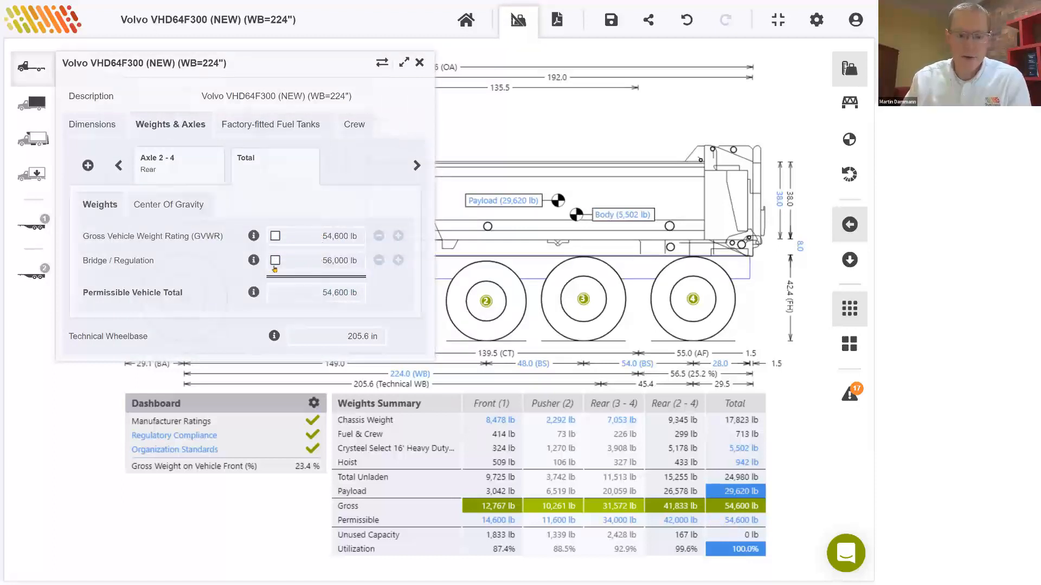
pyautogui.click(275, 236)
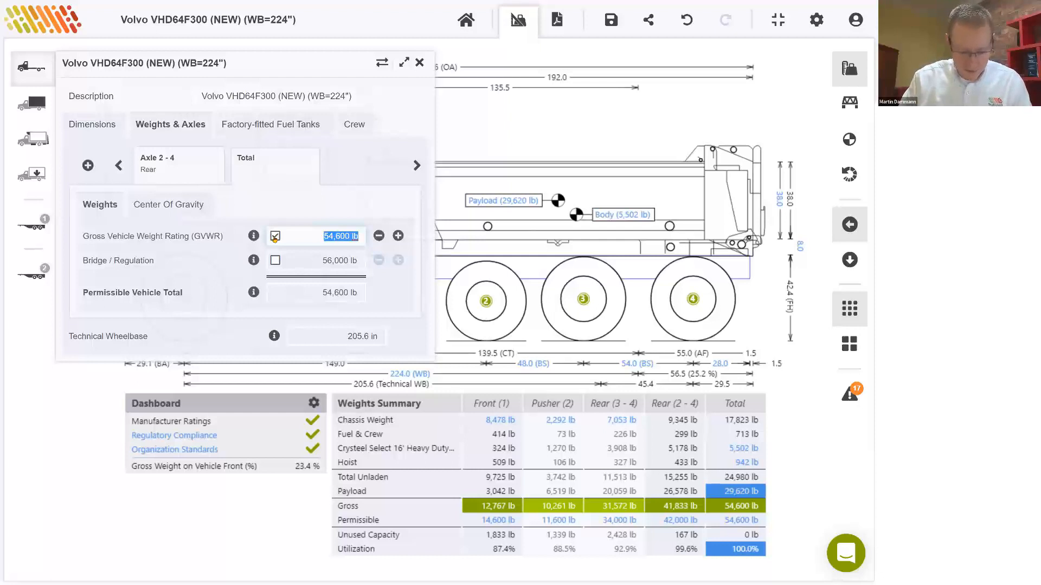
pyautogui.write('67600')
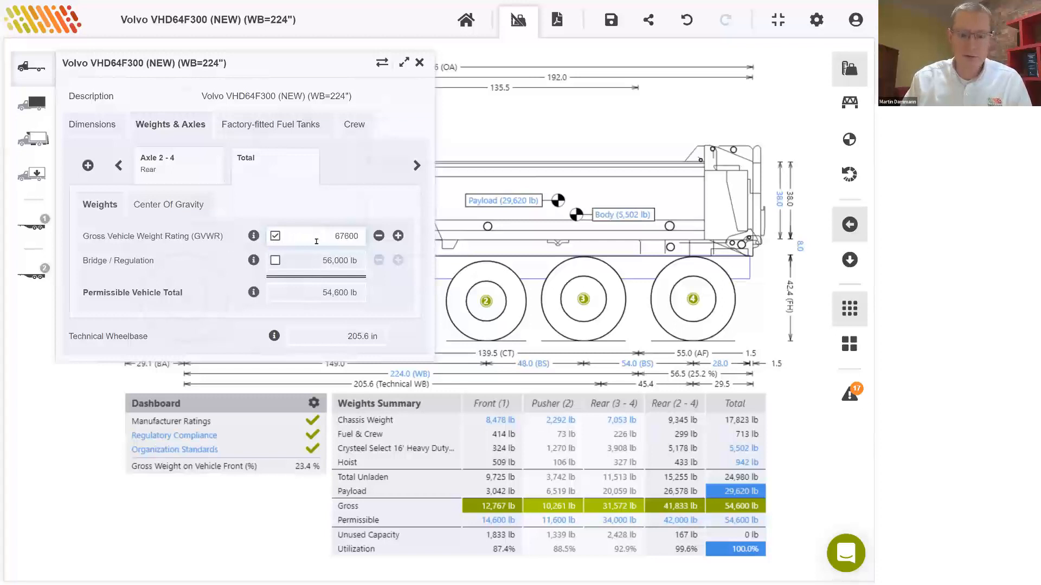
pyautogui.press('Return')
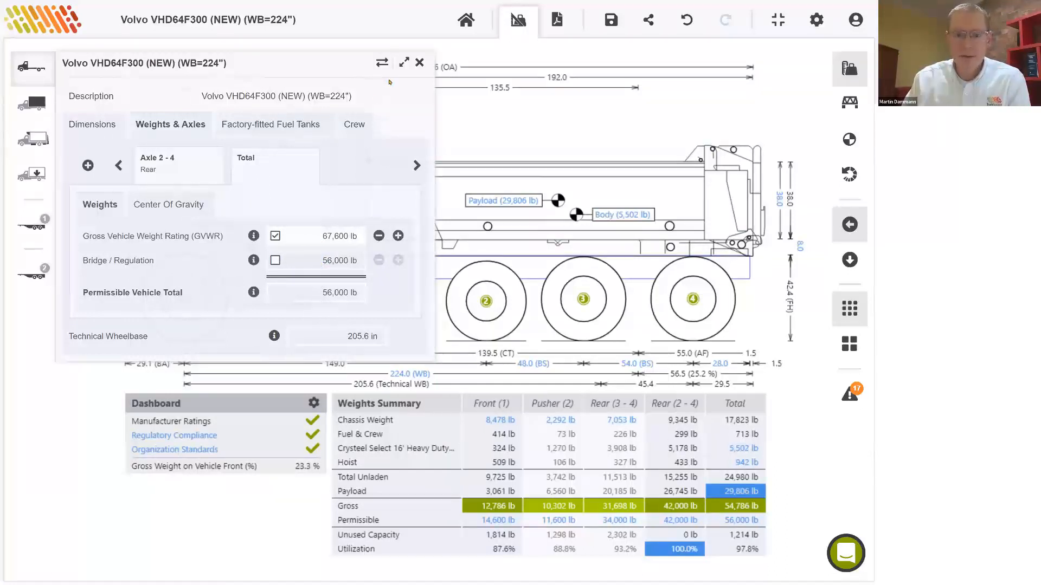
pyautogui.click(419, 62)
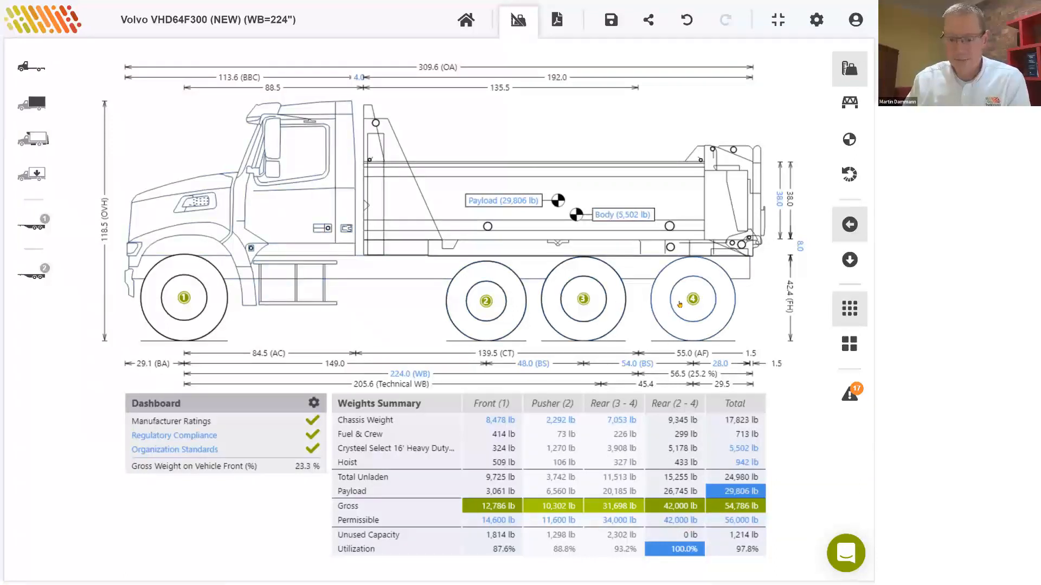
# - Check the axle 2 - 4 group limit and bridge calculation against the permissible gross loads document, and return to the weights summary
pyautogui.click(675, 521)
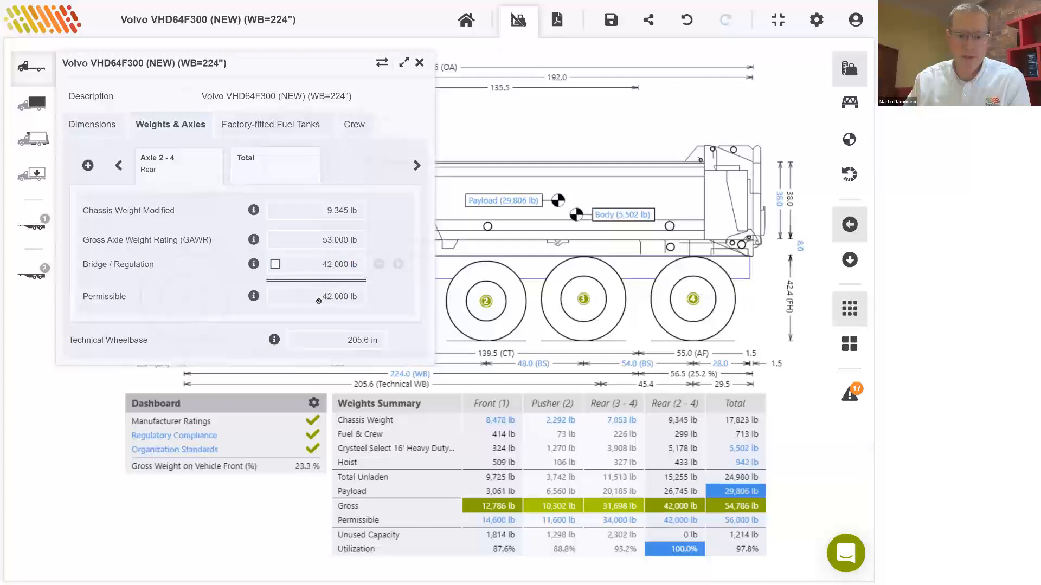
pyautogui.click(420, 64)
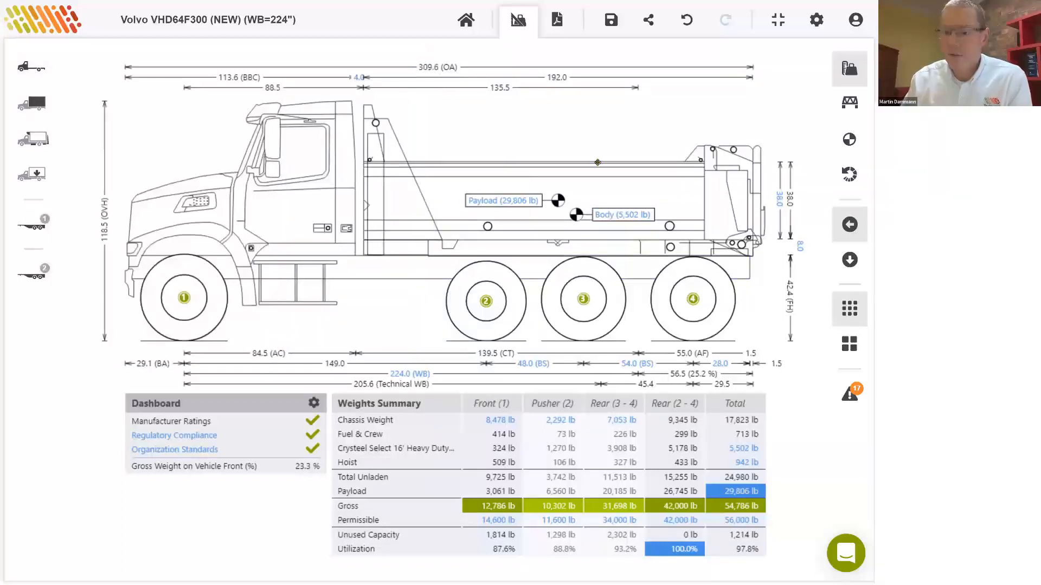
pyautogui.click(850, 105)
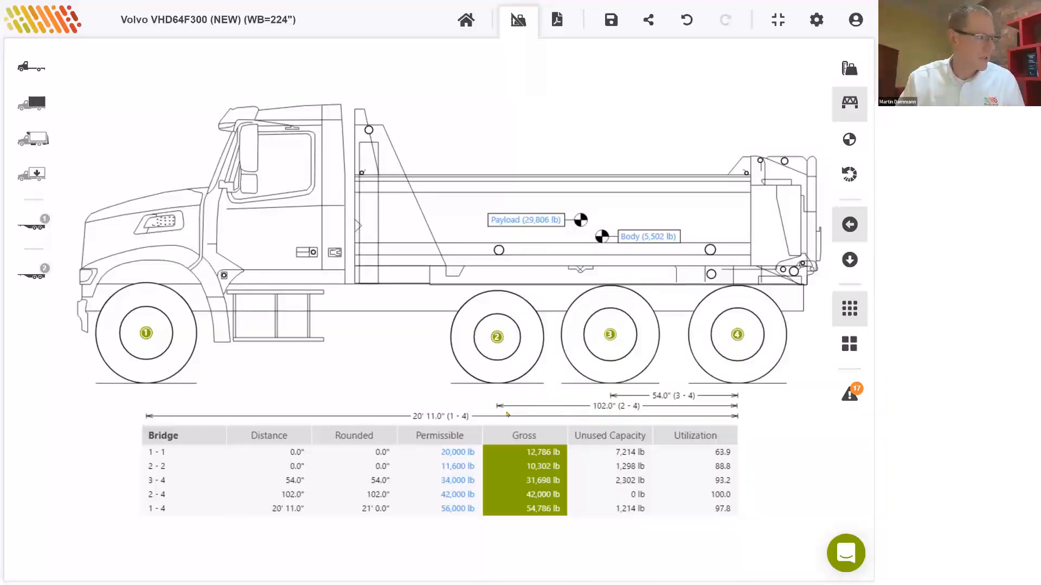
pyautogui.hotkey('alt', 'Tab')
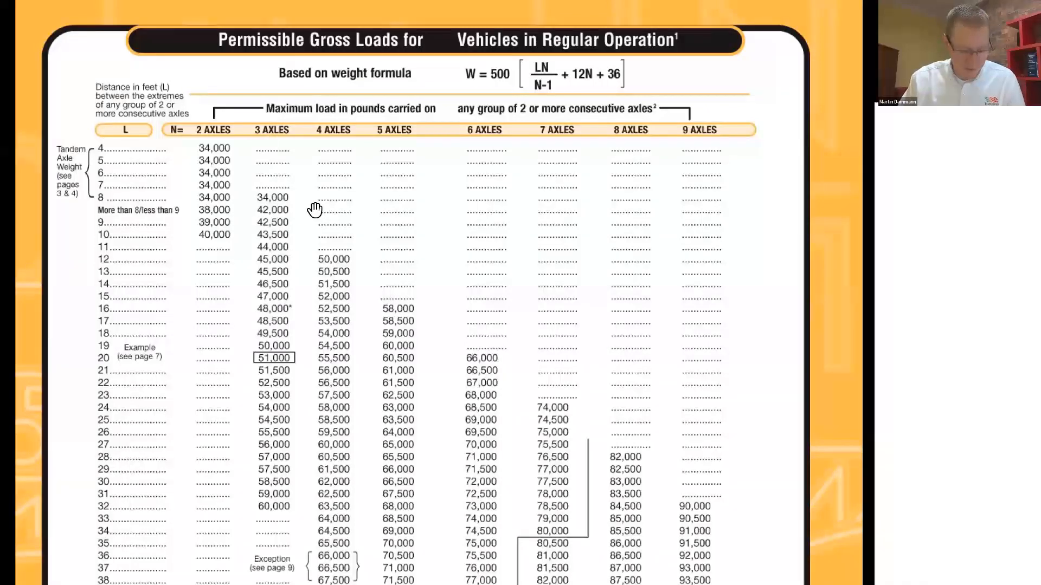
pyautogui.hotkey('alt', 'Tab')
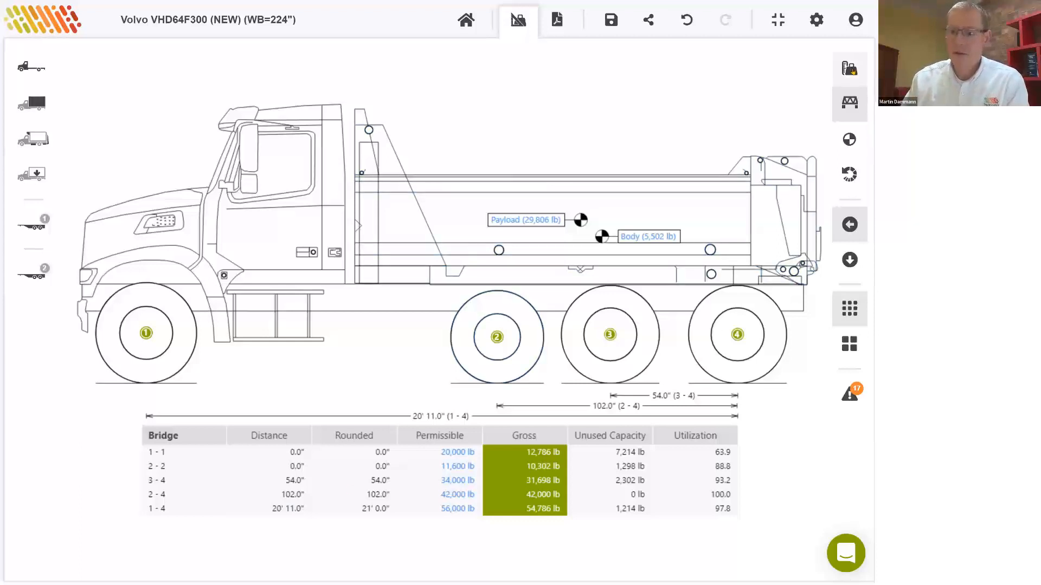
pyautogui.click(852, 68)
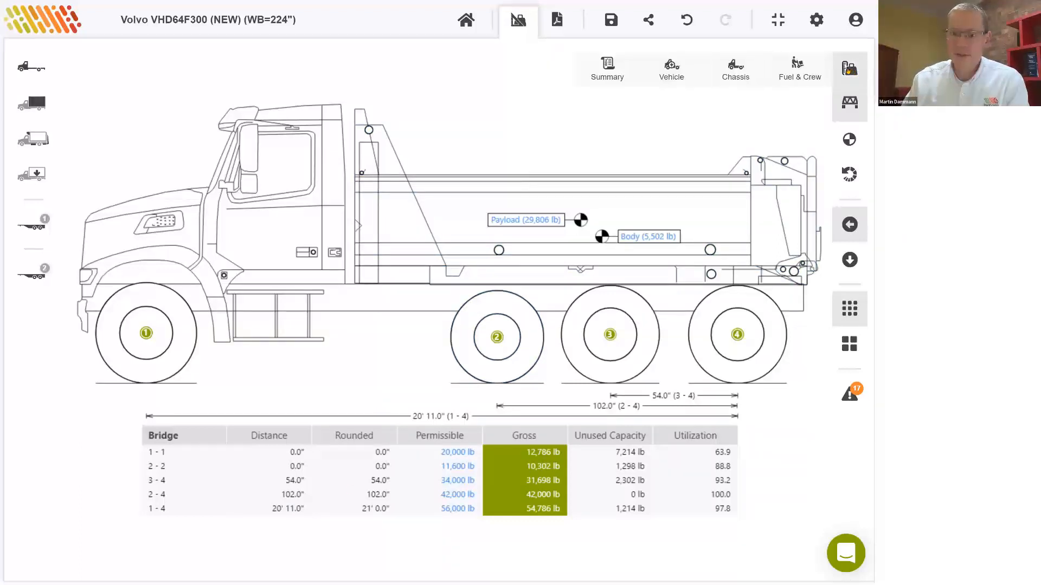
pyautogui.click(608, 71)
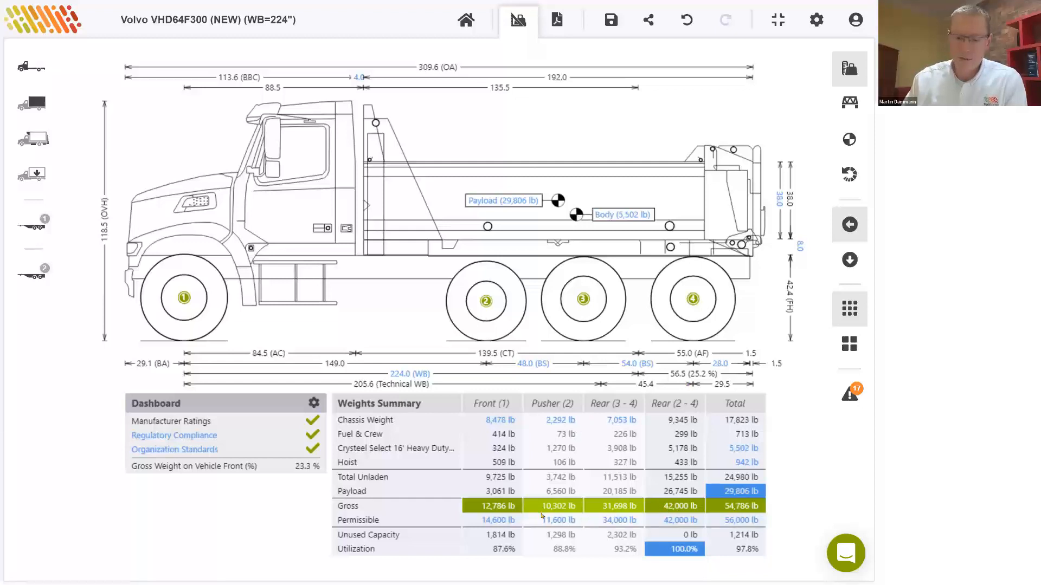
# - Try overriding the pusher axle's maximum weight with 10,000 lb to compare the weight distribution, and remove the override again
pyautogui.click(487, 320)
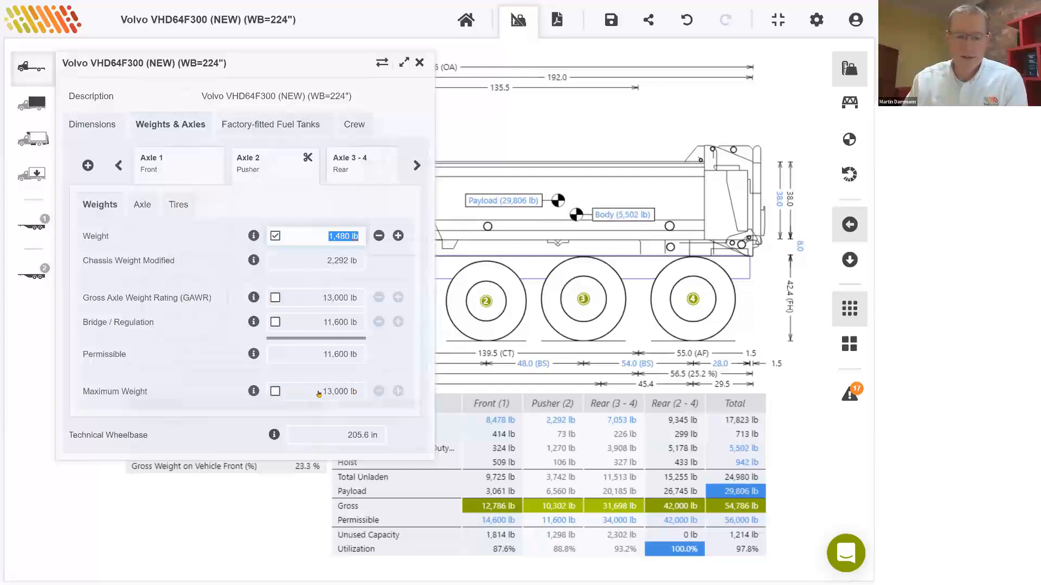
pyautogui.click(341, 170)
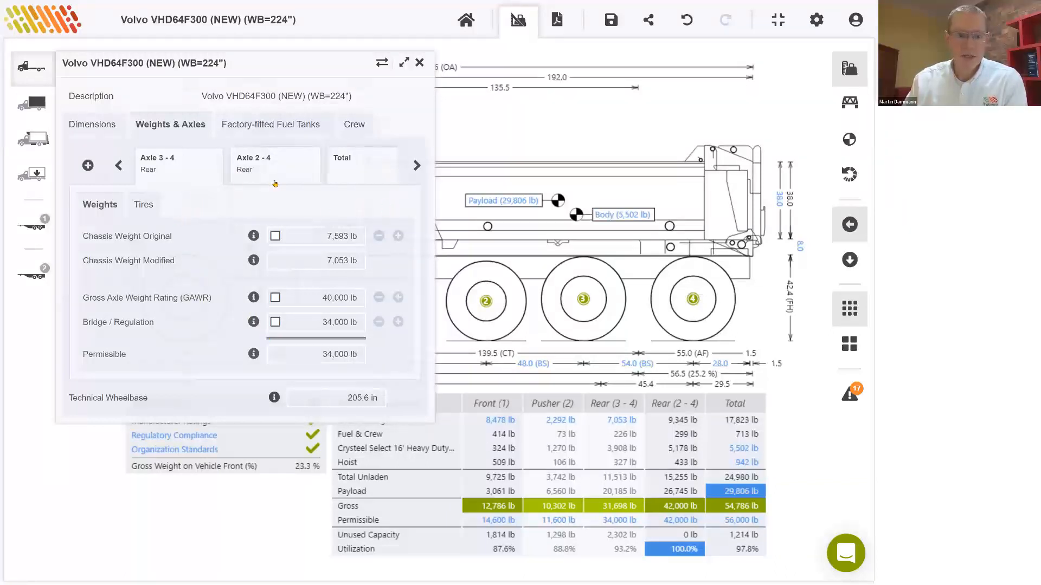
pyautogui.click(118, 165)
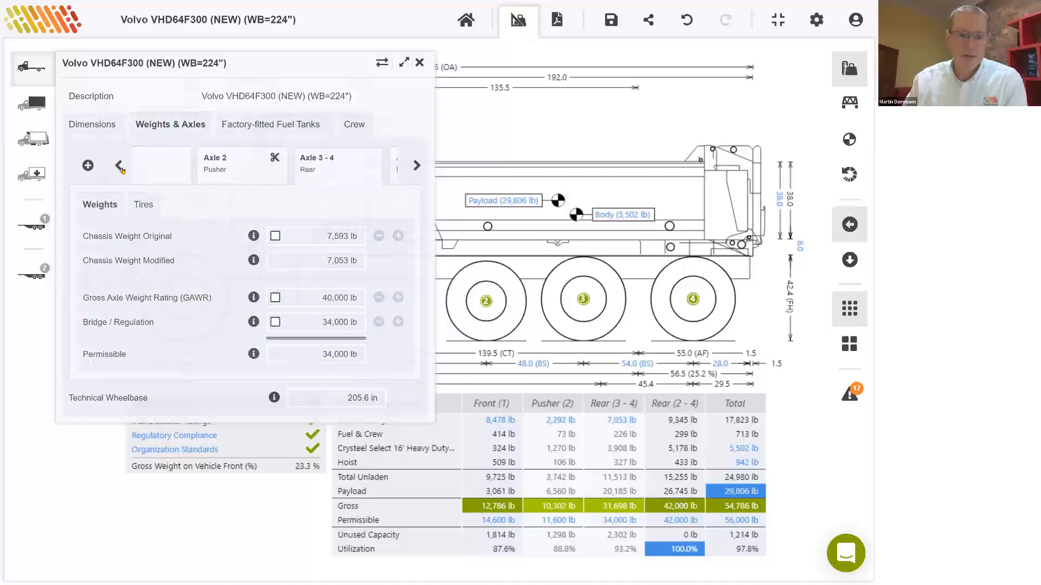
pyautogui.click(268, 182)
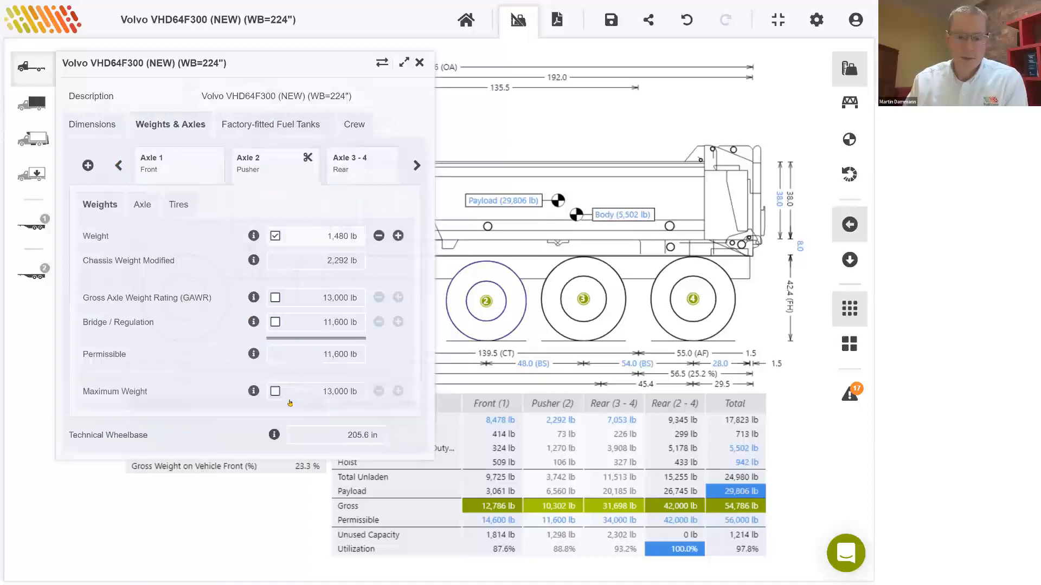
pyautogui.click(275, 392)
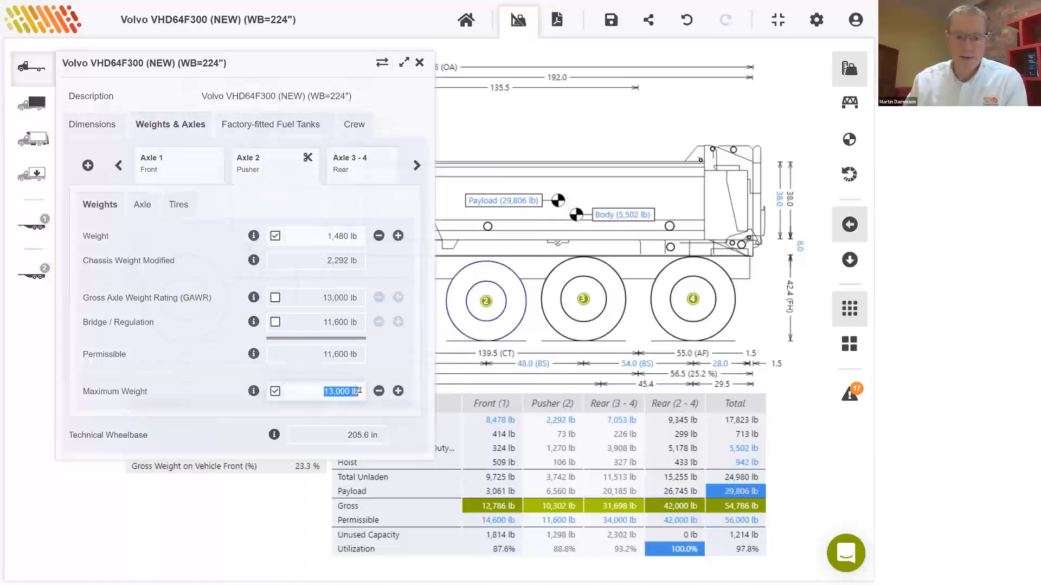
pyautogui.click(378, 392)
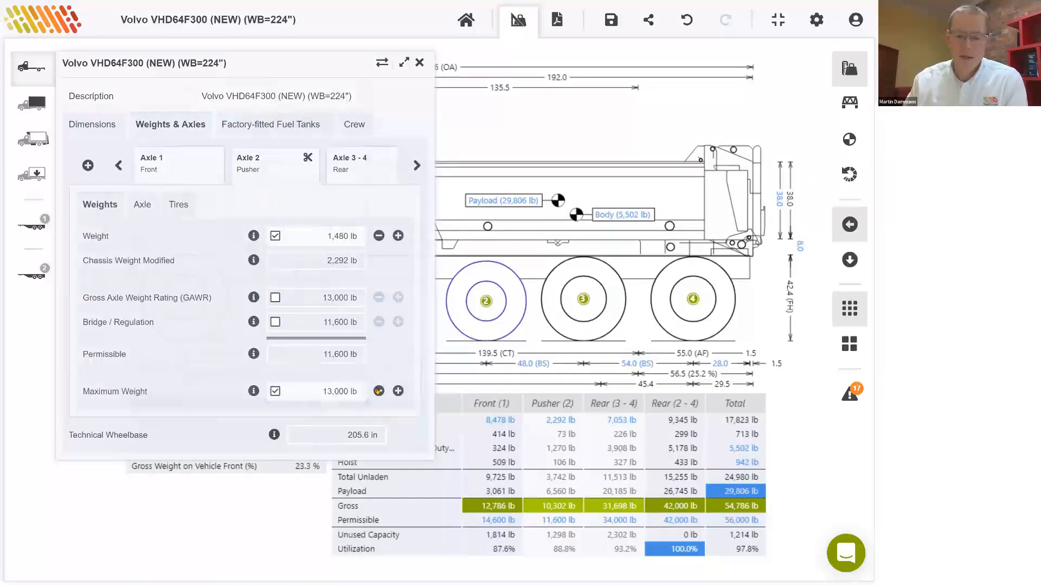
pyautogui.click(378, 392)
pyautogui.click(378, 392)
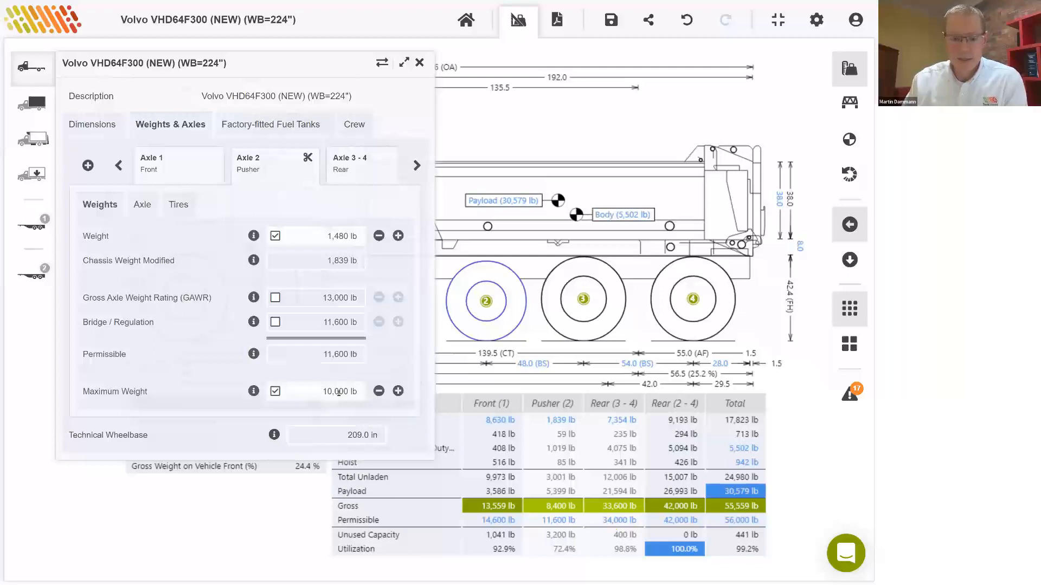
pyautogui.click(275, 392)
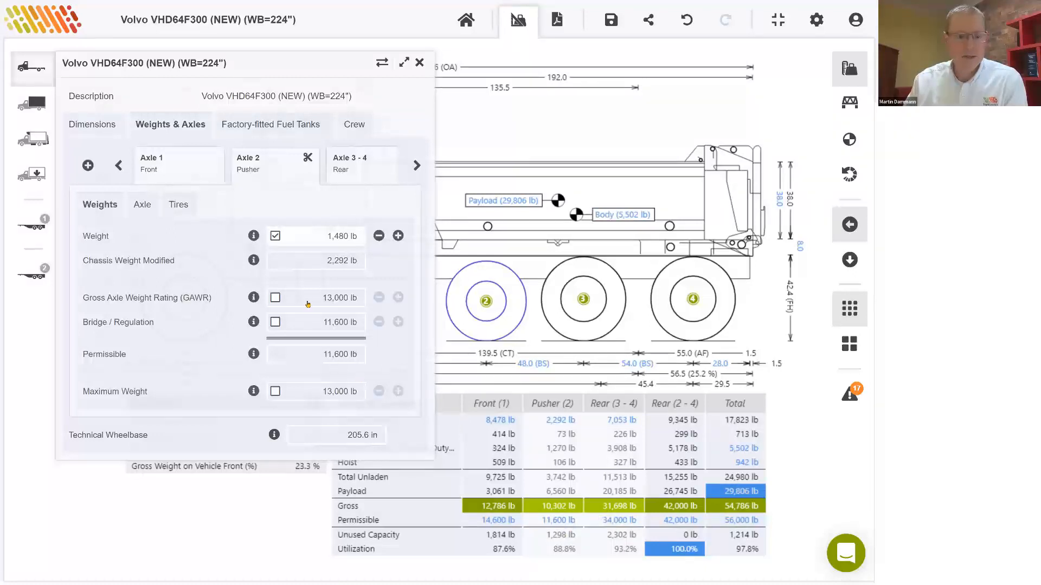
# - Try lowering the rear tandem's (Axle 3 - 4) Gross Axle Weight Rating to 34,000 lb, and remove the override again
pyautogui.click(346, 169)
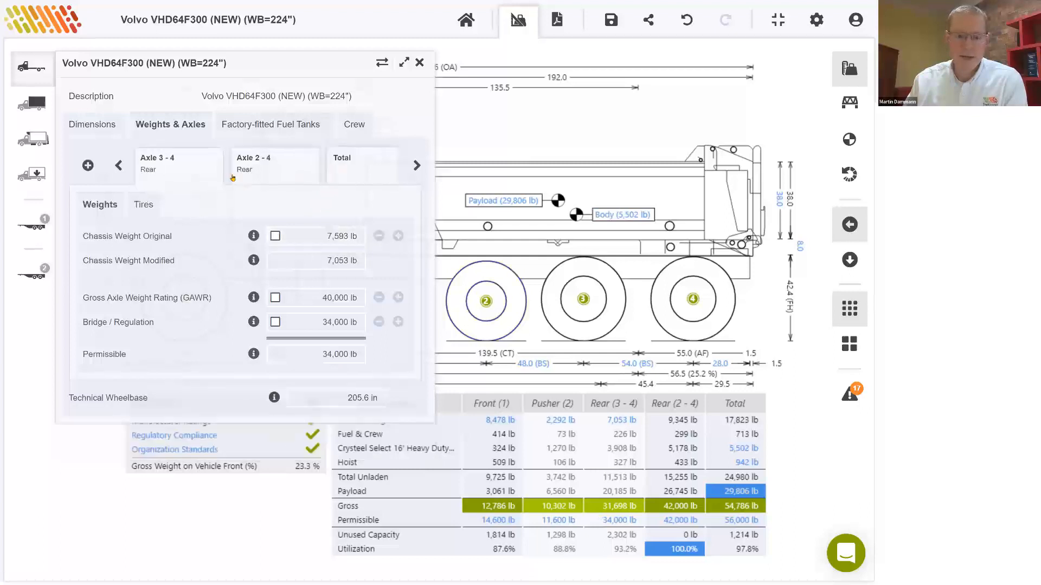
pyautogui.click(274, 298)
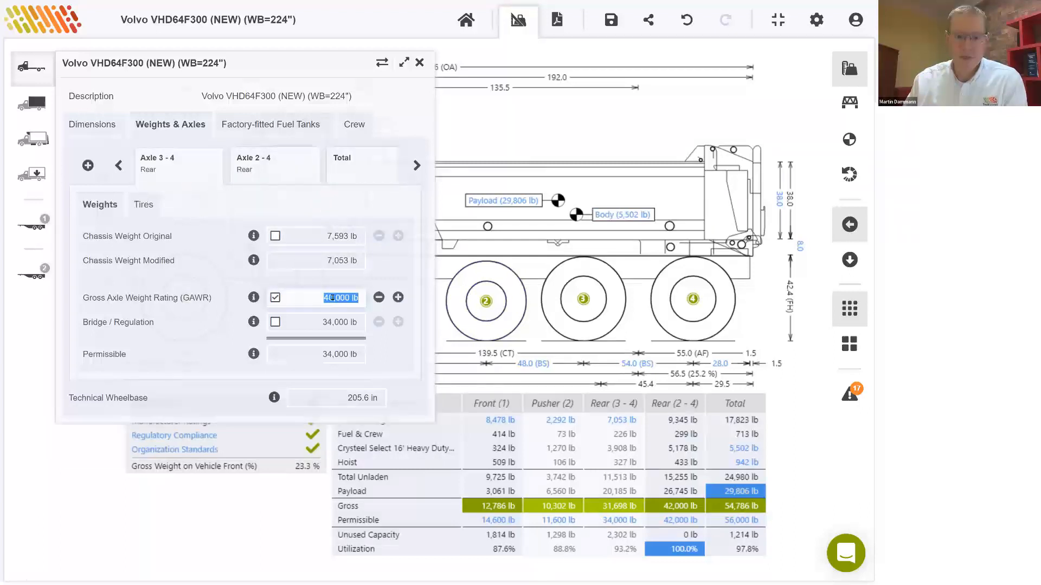
pyautogui.click(379, 298)
pyautogui.click(379, 297)
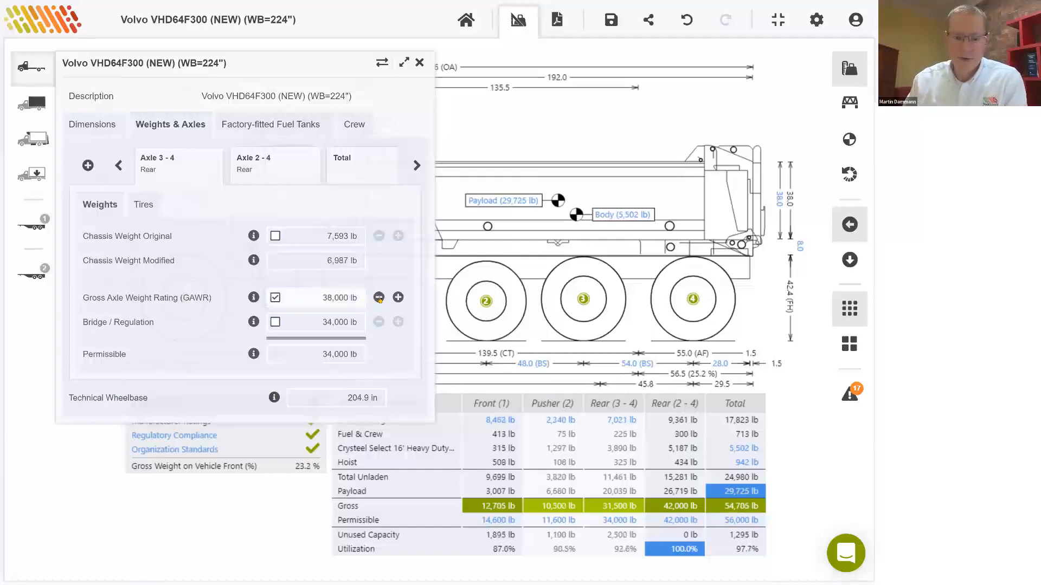
pyautogui.click(379, 297)
pyautogui.click(379, 298)
pyautogui.click(379, 298)
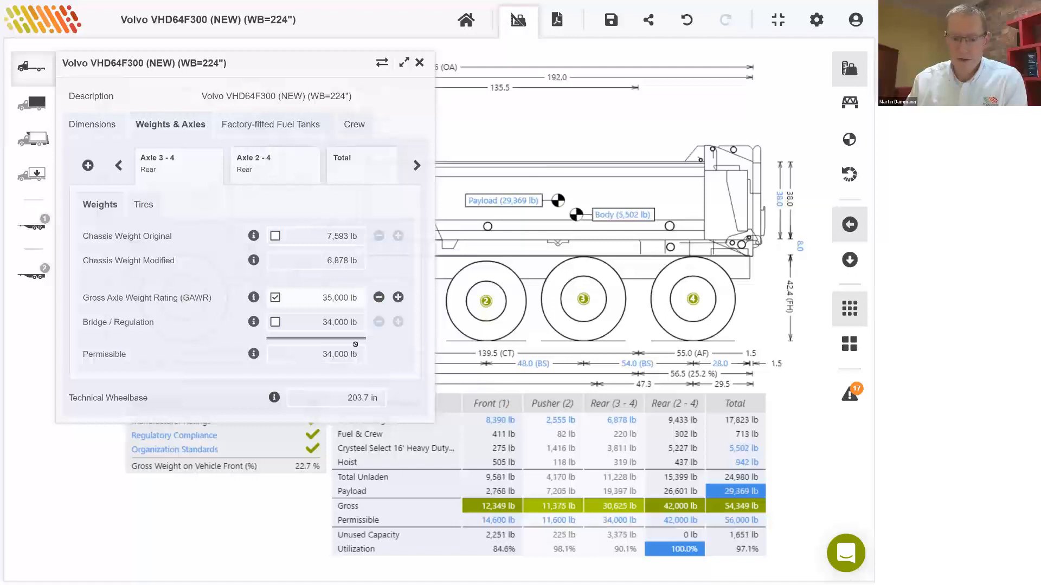
pyautogui.click(379, 298)
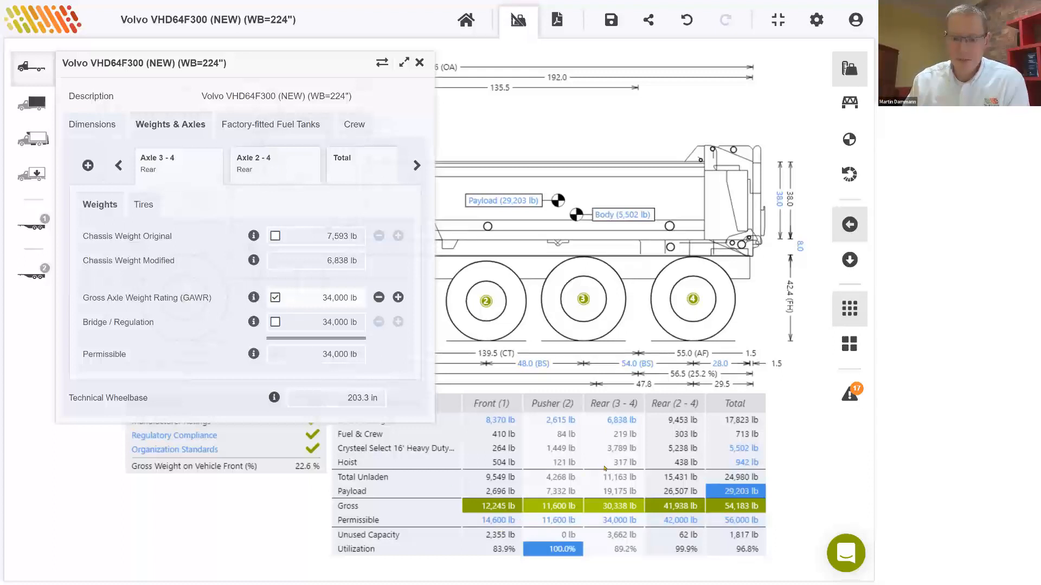
pyautogui.click(275, 298)
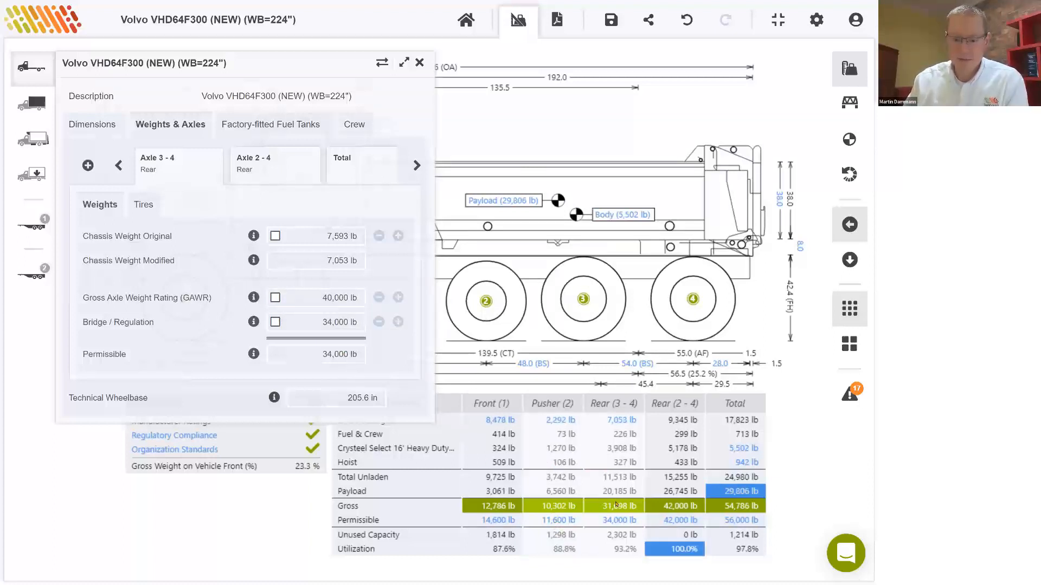
pyautogui.click(419, 62)
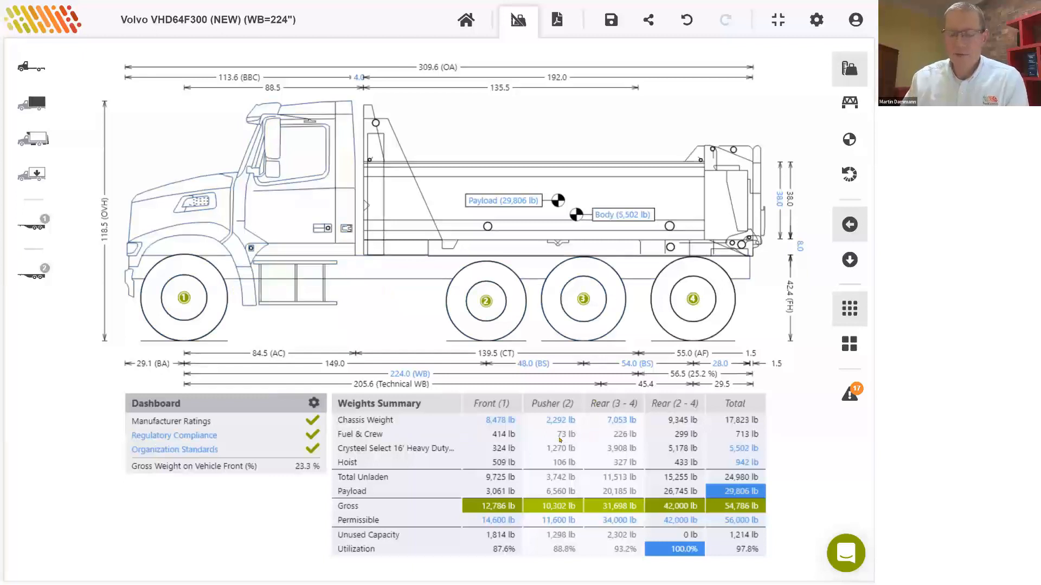
# - Review the chassis weight breakdown by axle, including the lowered pusher, and return to the weights summary
pyautogui.click(849, 69)
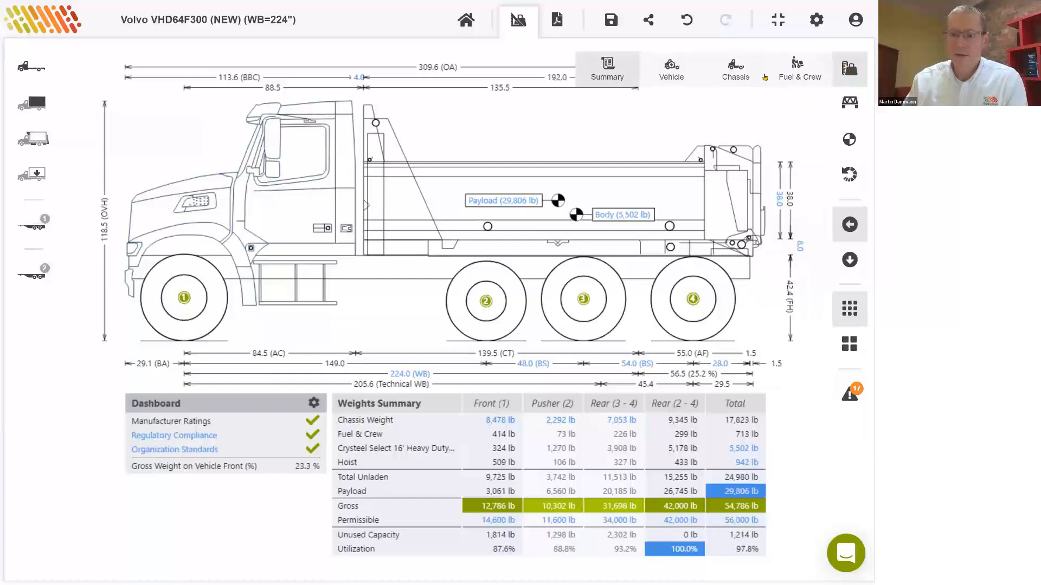
pyautogui.click(737, 72)
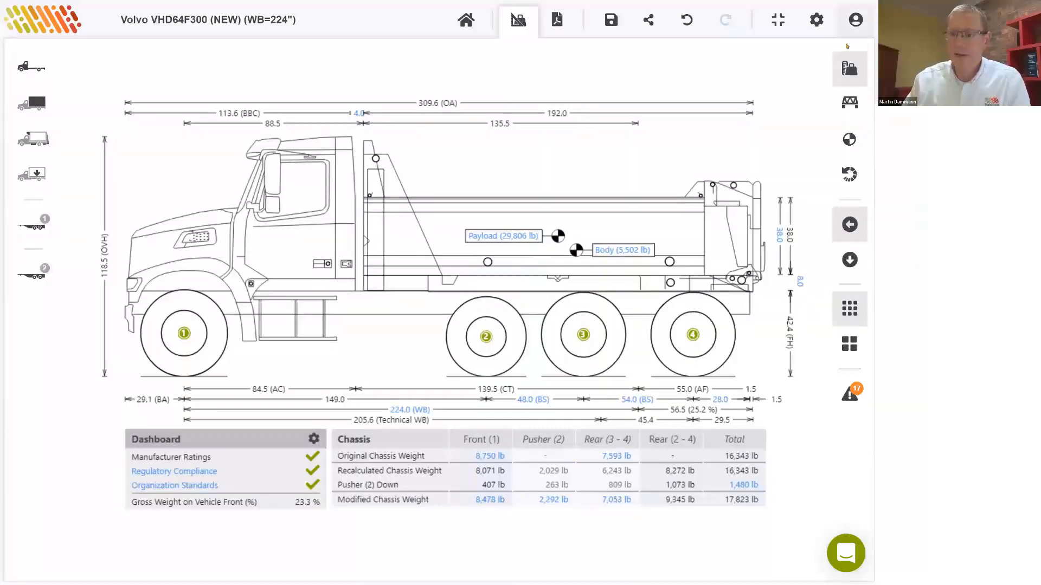
pyautogui.moveTo(850, 69)
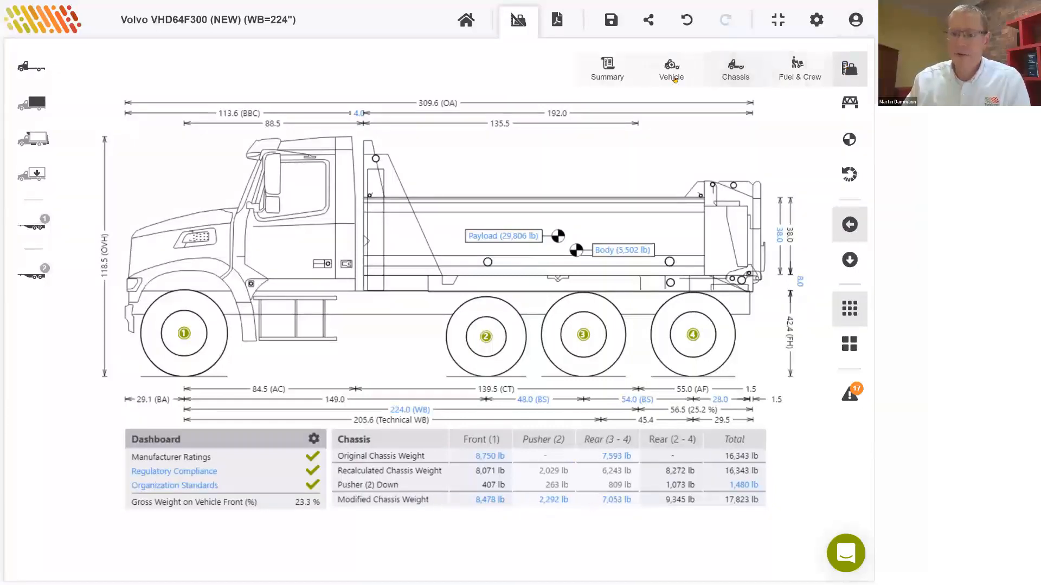
pyautogui.click(608, 73)
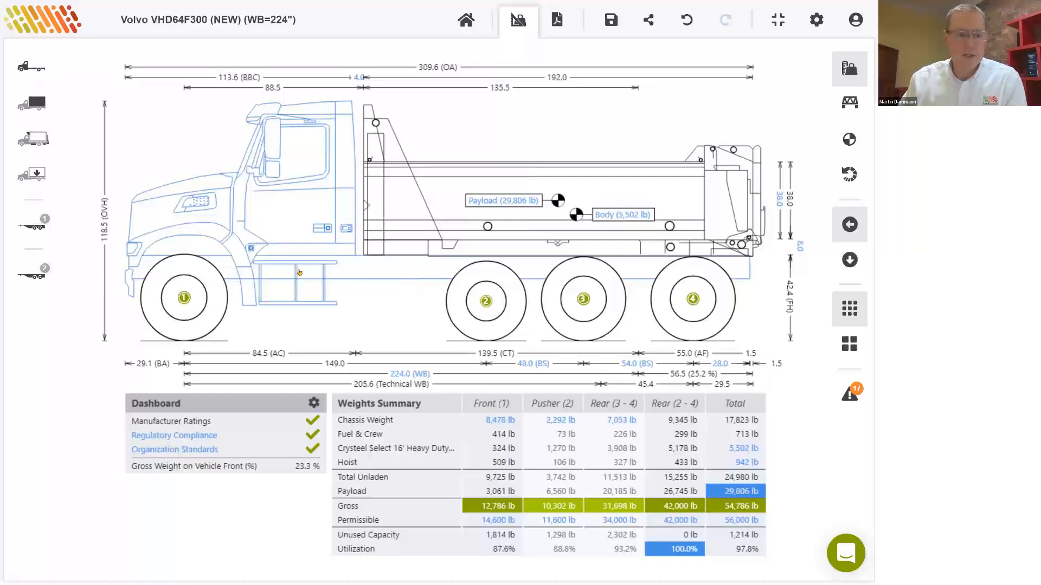
# - Add the Sample Fuel Tank (75 gallons) as other equipment and position it below the chassis frame, just behind the cab steps
pyautogui.click(28, 144)
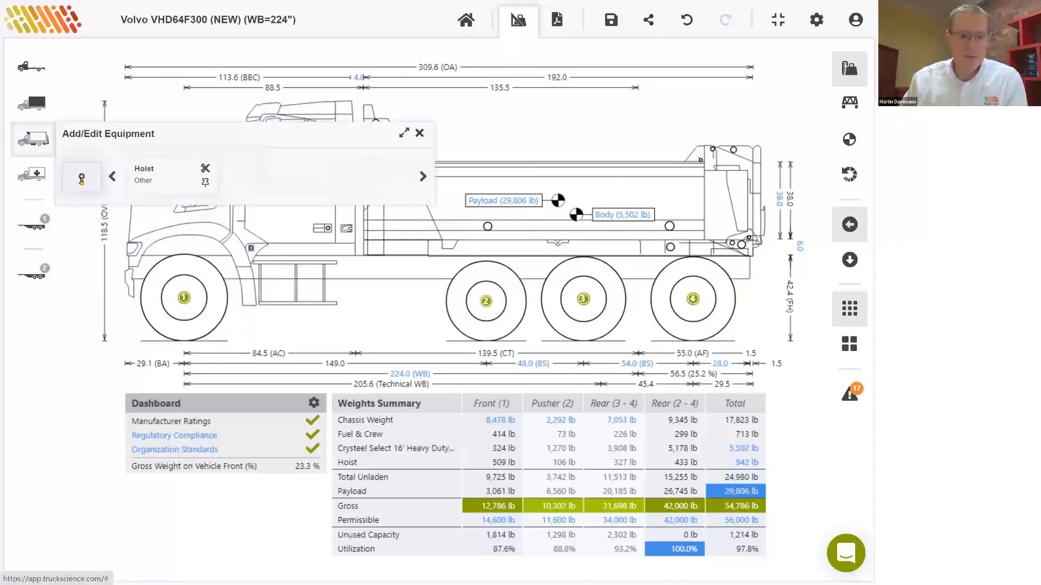
pyautogui.click(81, 176)
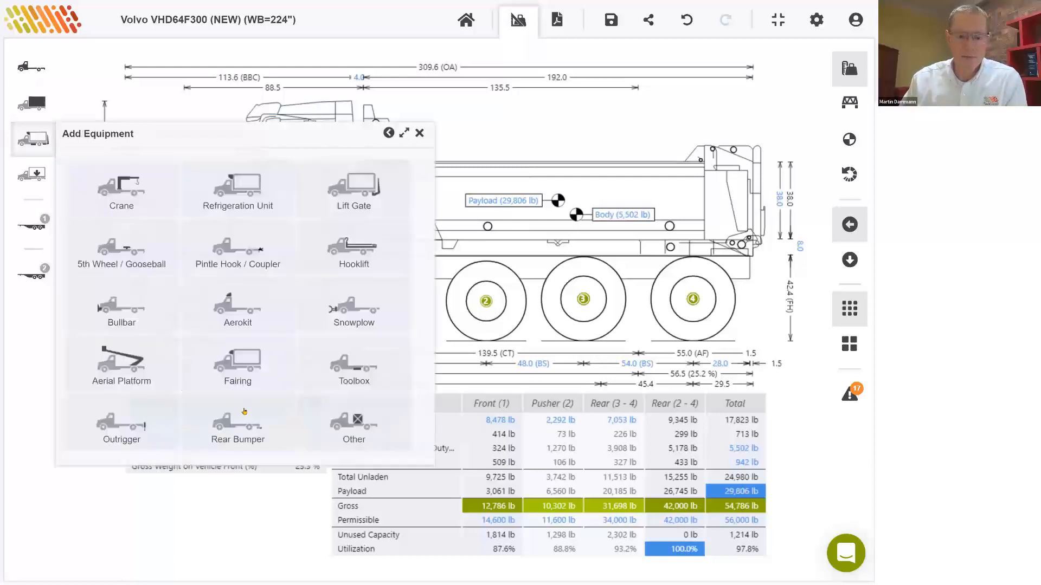
pyautogui.click(354, 423)
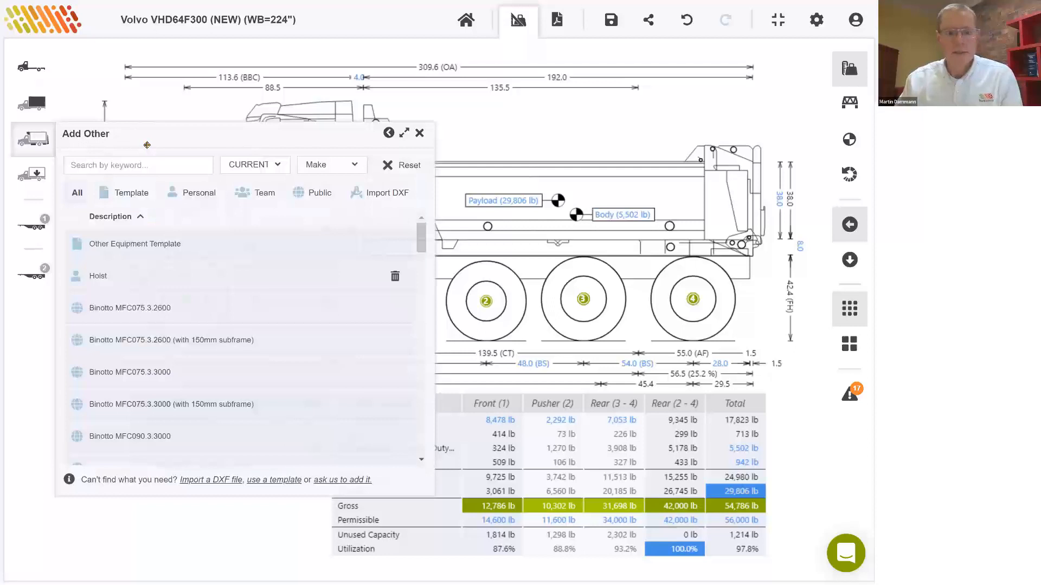
pyautogui.click(120, 164)
pyautogui.write('fue')
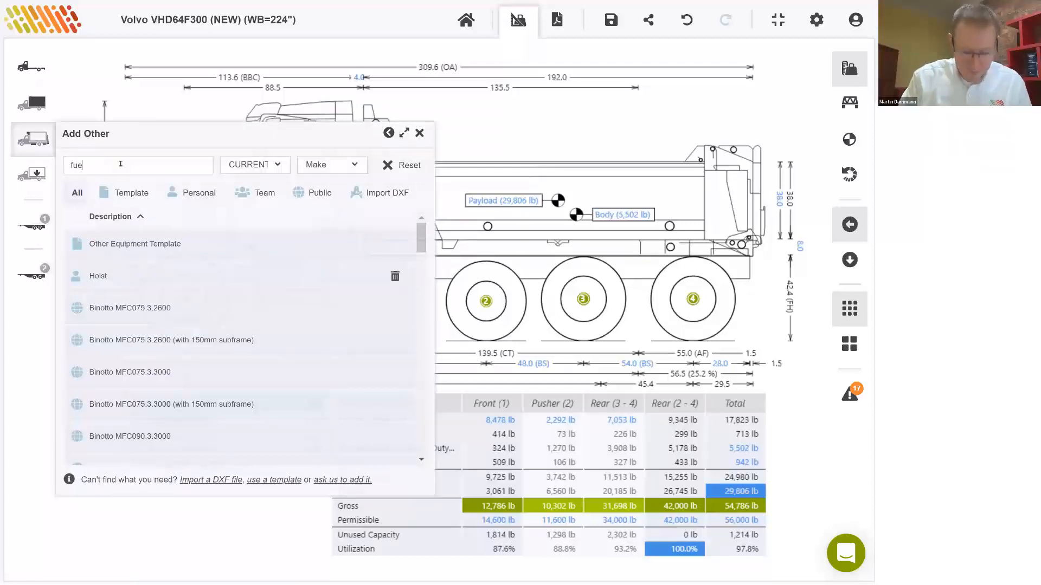
pyautogui.write('l')
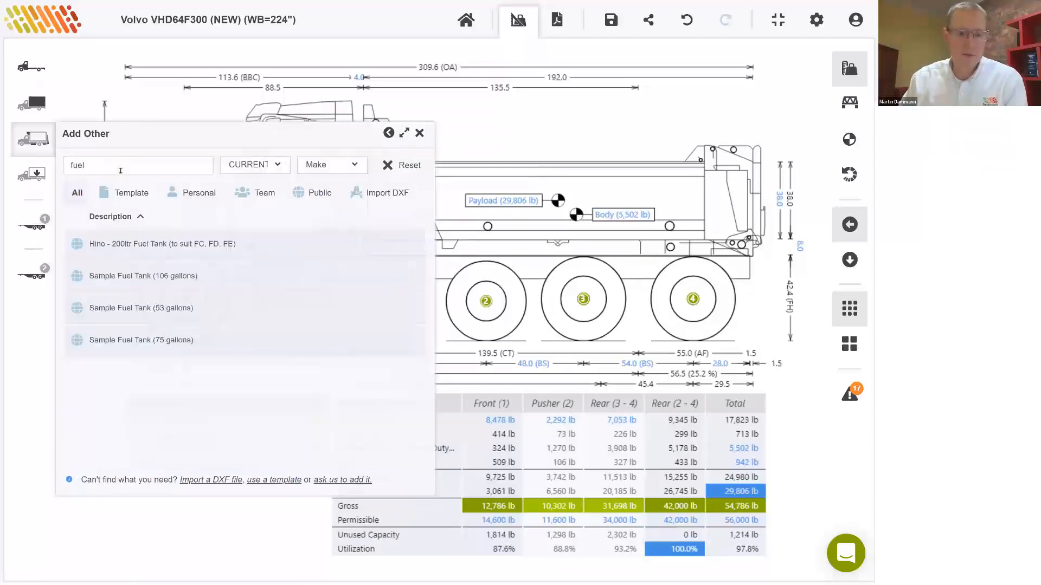
pyautogui.click(160, 339)
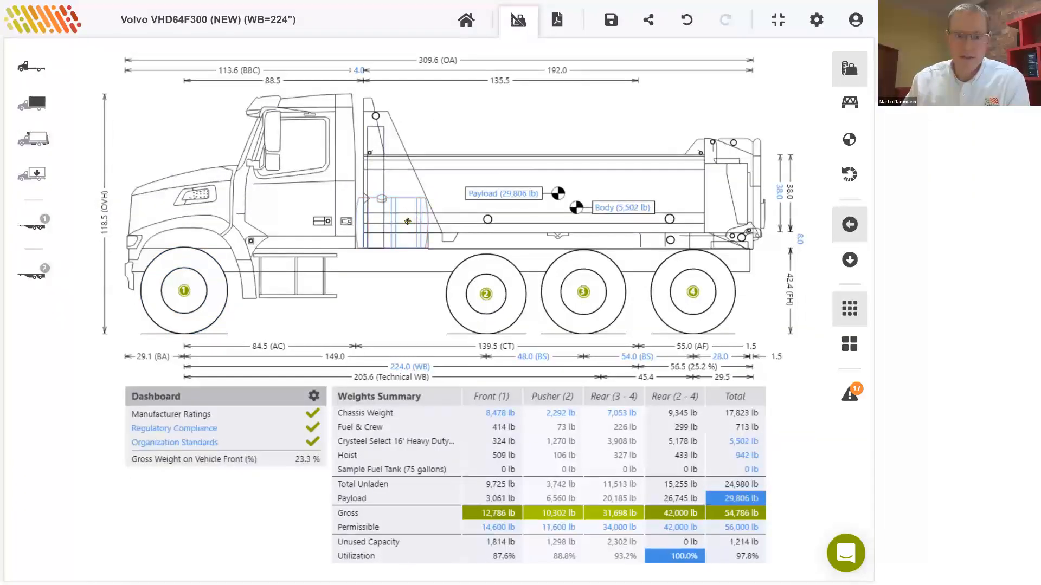
pyautogui.moveTo(406, 243)
pyautogui.mouseDown()
pyautogui.moveTo(395, 274)
pyautogui.moveTo(391, 265)
pyautogui.moveTo(377, 275)
pyautogui.mouseUp()
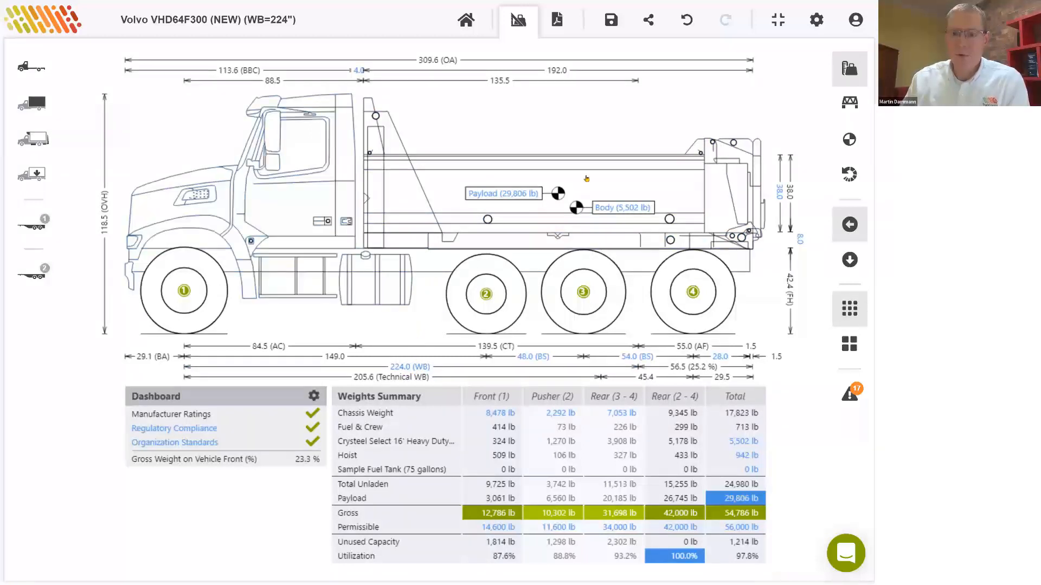
# - Save the calculation as Volvo VHD64F300 (NEW) (WB=224") - 4 axle dump truck in My Saved Calculations
pyautogui.click(605, 23)
pyautogui.click(613, 50)
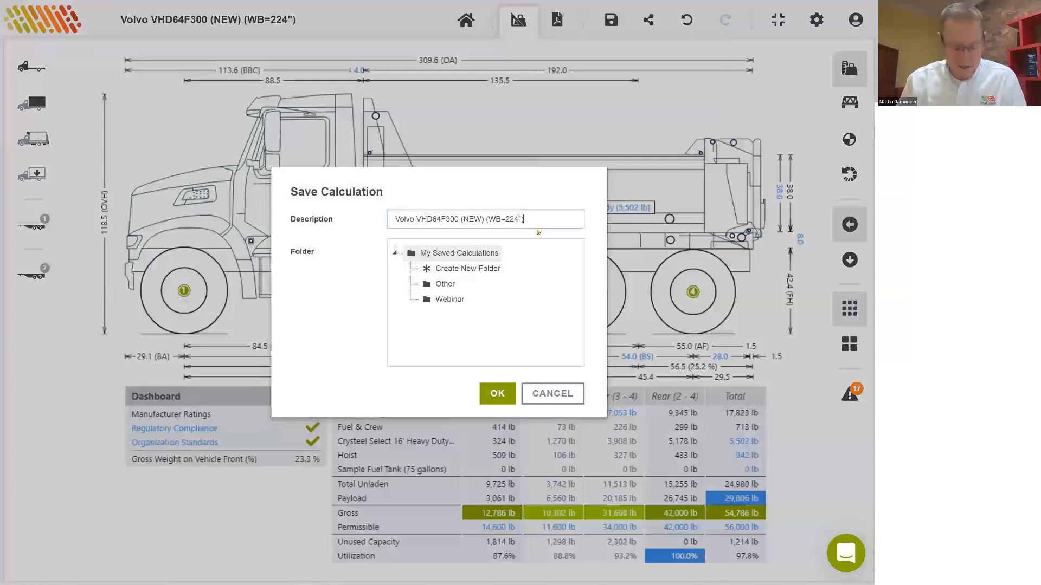
pyautogui.write('4 ax')
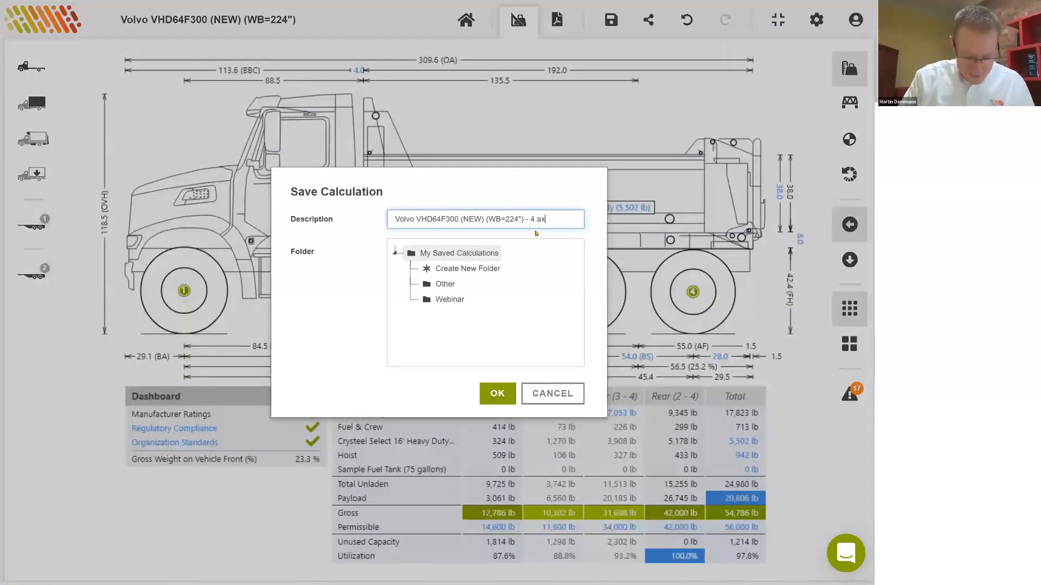
pyautogui.write('le dump')
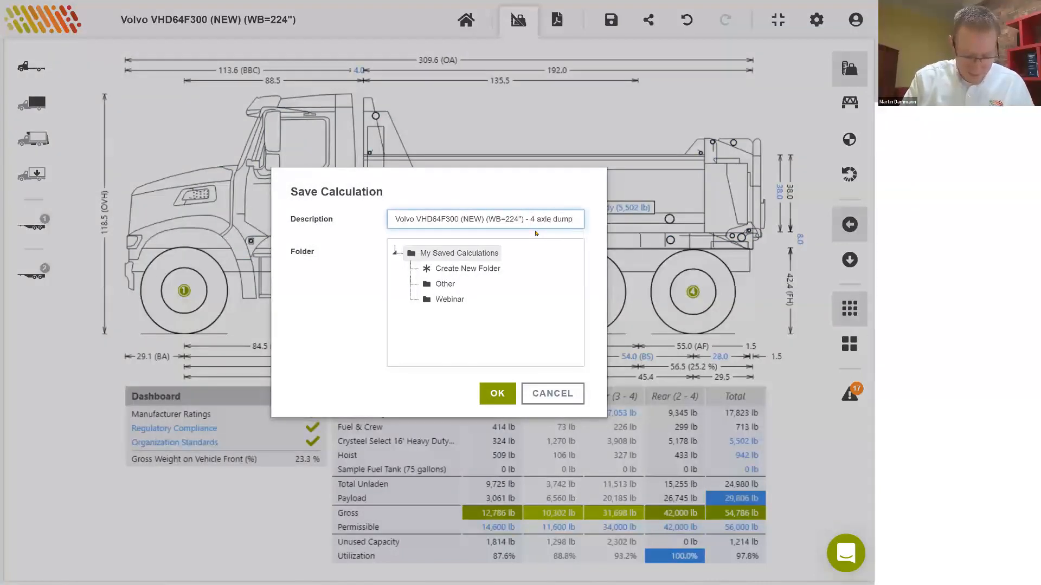
pyautogui.write(' truck')
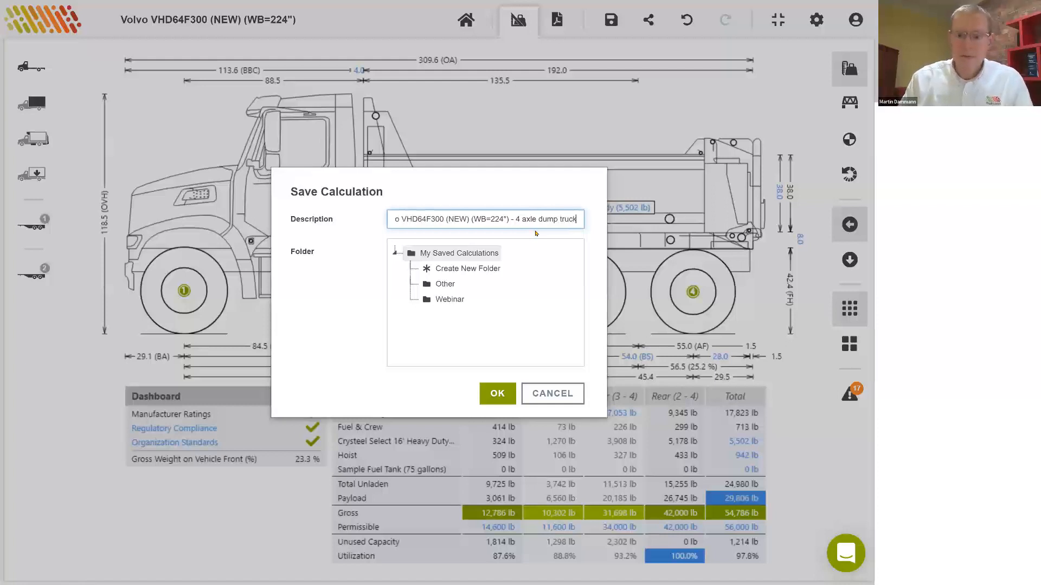
pyautogui.click(494, 393)
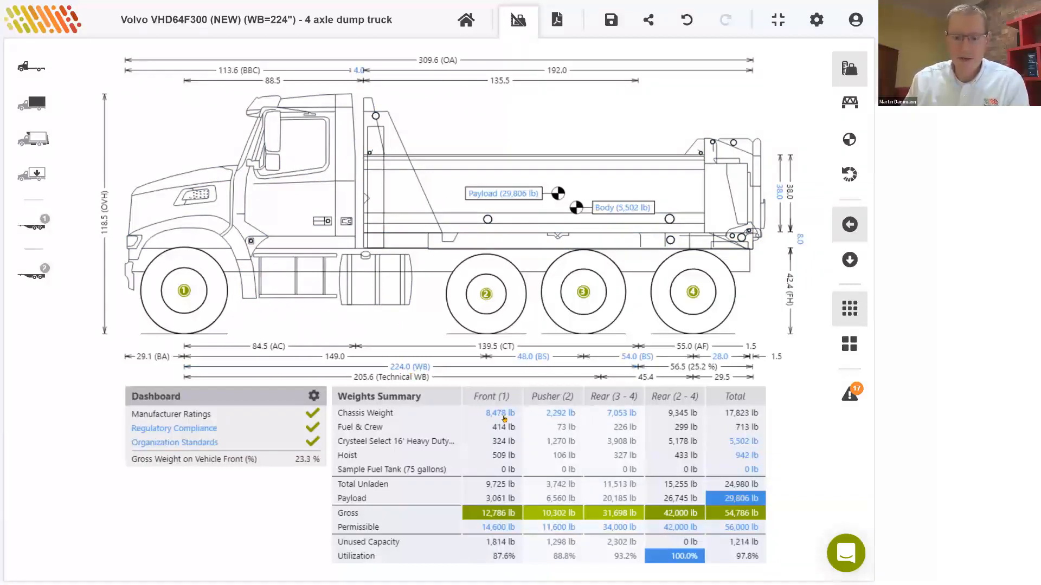
# - Search the replacement vehicle list for vhd to compare the available Volvo chassis and wheelbases
pyautogui.click(159, 264)
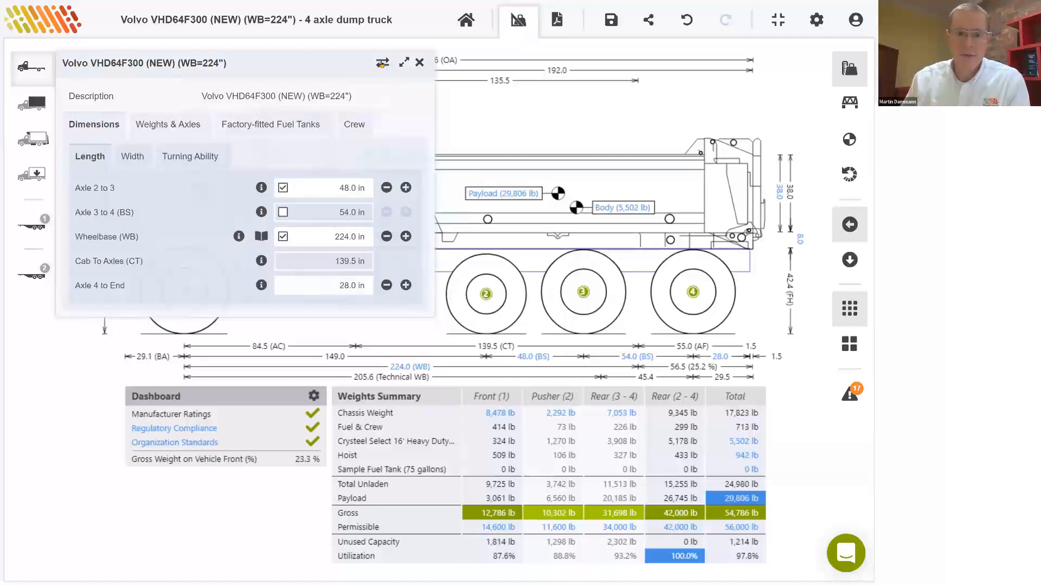
pyautogui.click(382, 64)
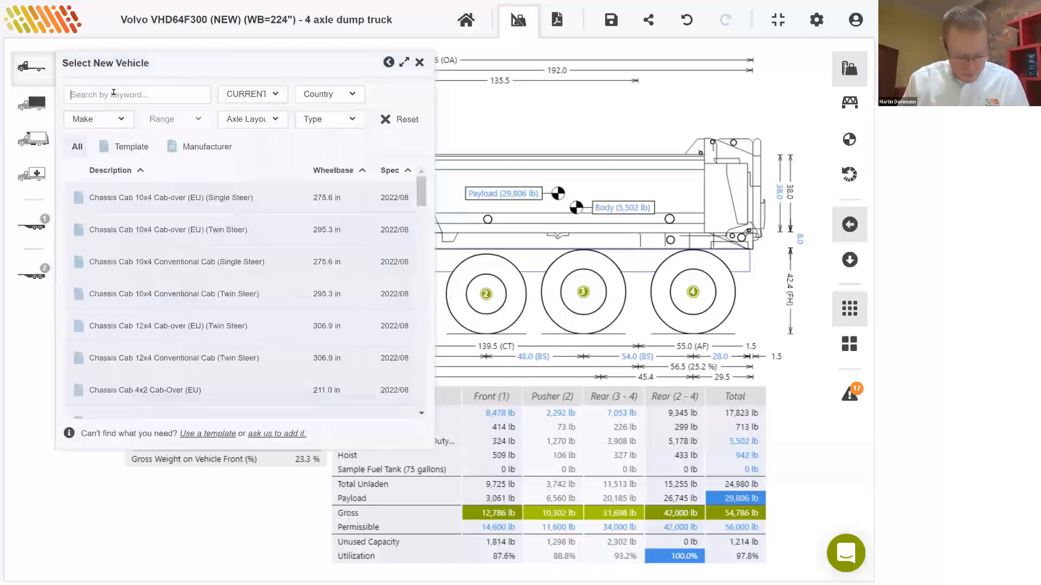
pyautogui.write('vhd')
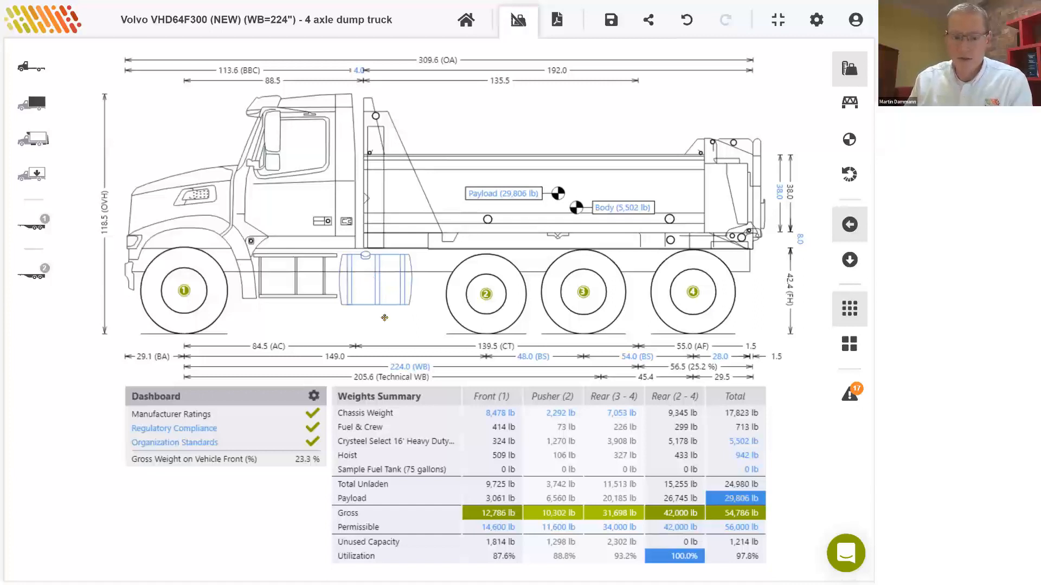
# - Change the vehicle's wheelbase to 260 in and close the wheelbase setting
pyautogui.click(412, 368)
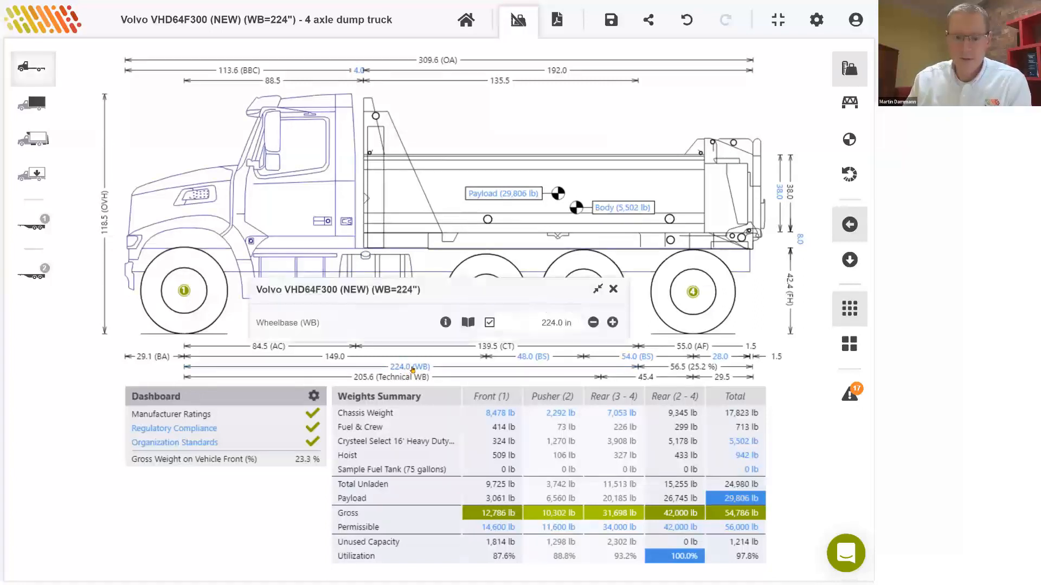
pyautogui.click(521, 322)
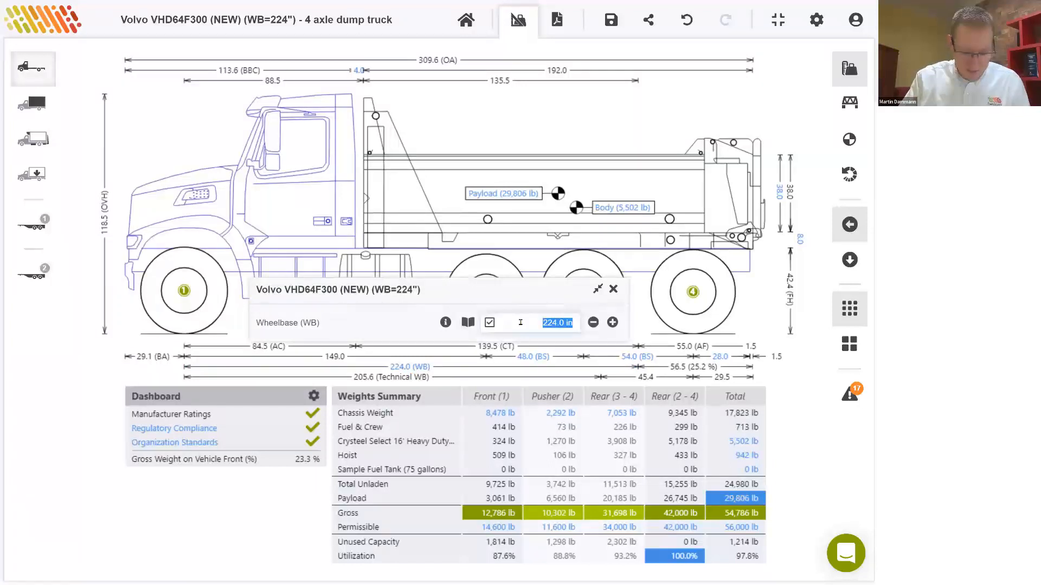
pyautogui.write('260')
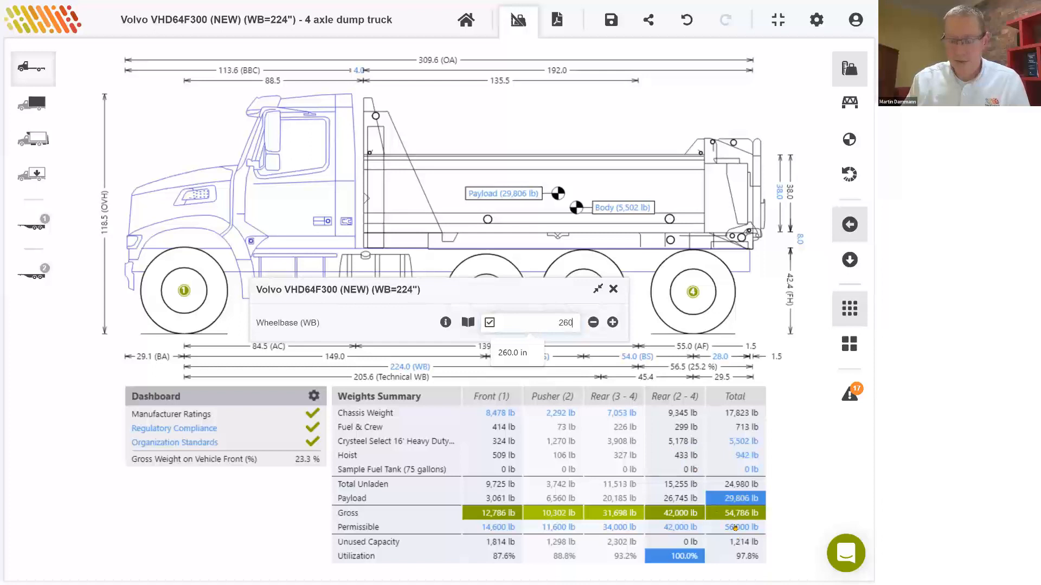
pyautogui.press('Return')
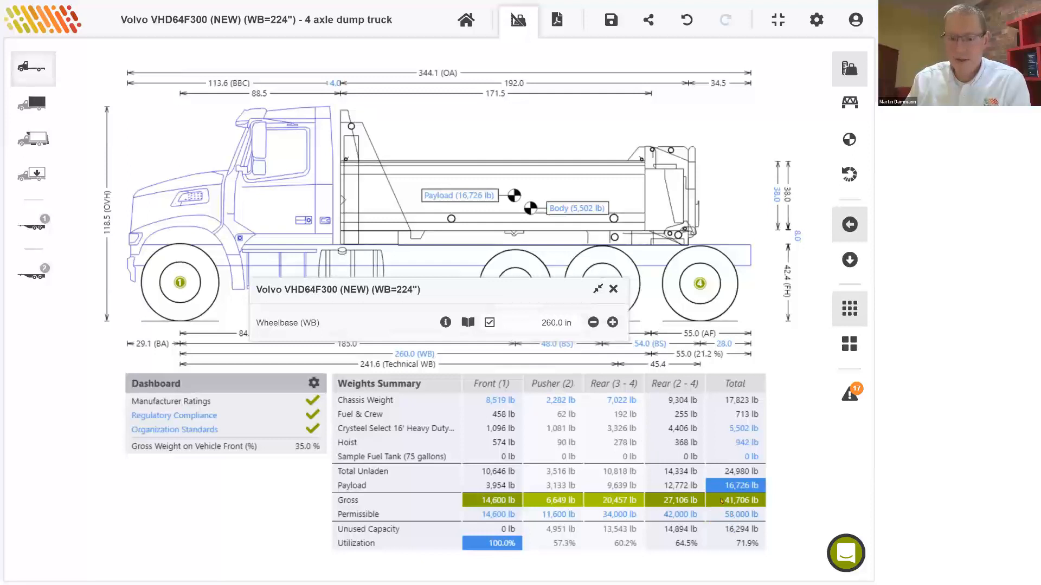
pyautogui.click(613, 289)
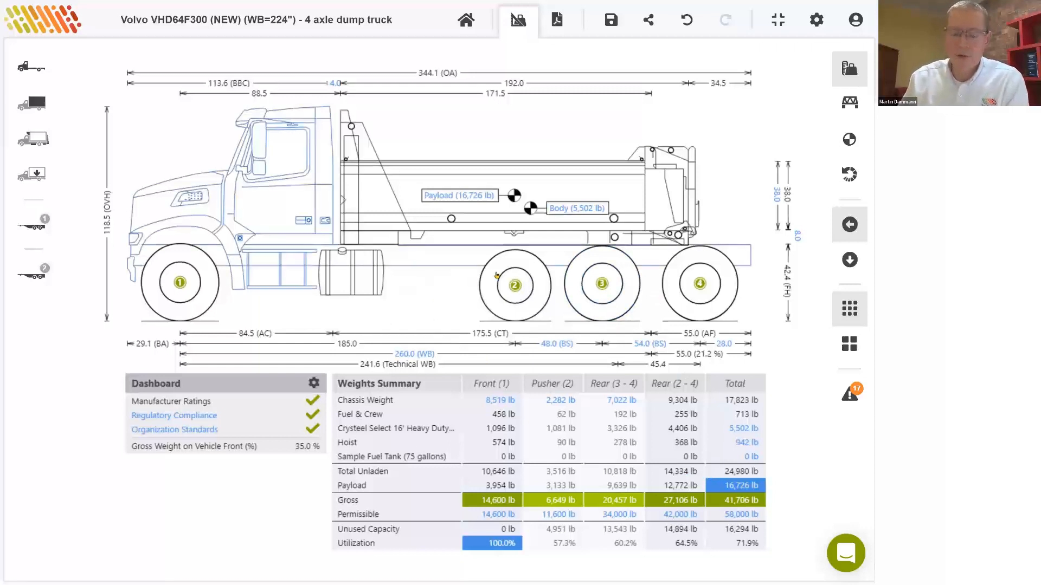
# - Override the front axle's original chassis weight with 8,852 lb
pyautogui.click(495, 400)
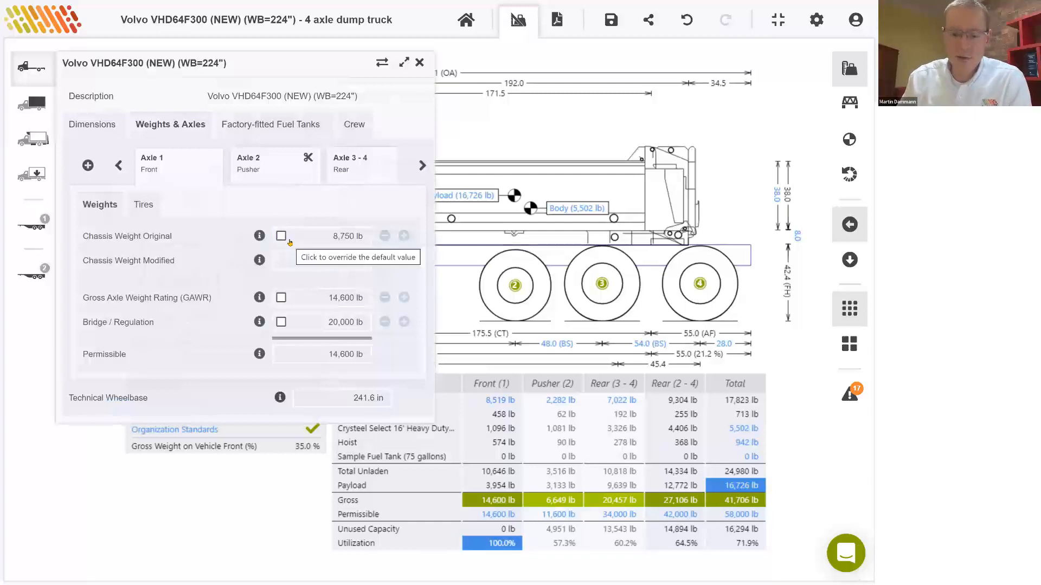
pyautogui.click(281, 237)
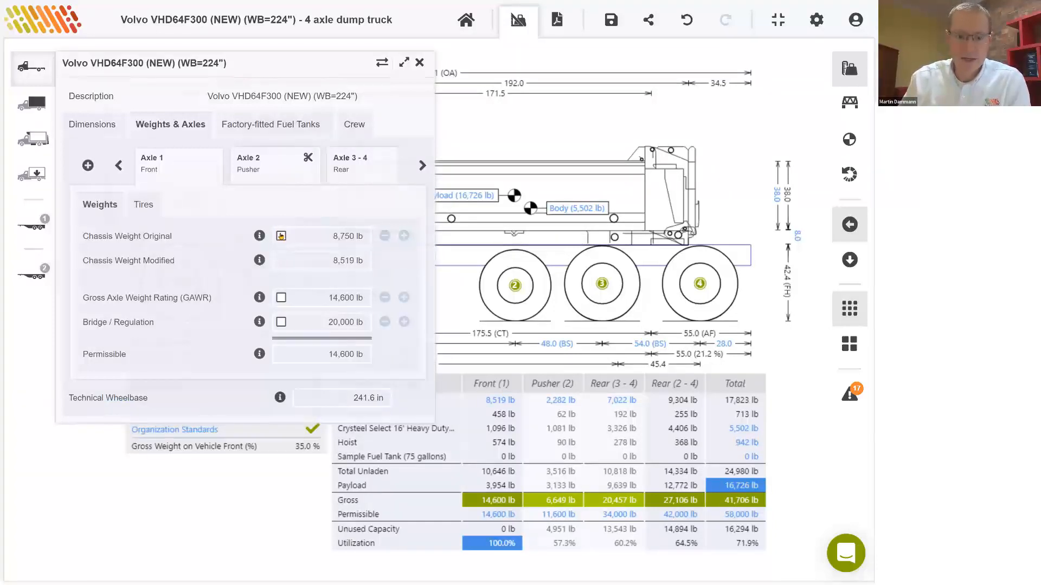
pyautogui.click(280, 236)
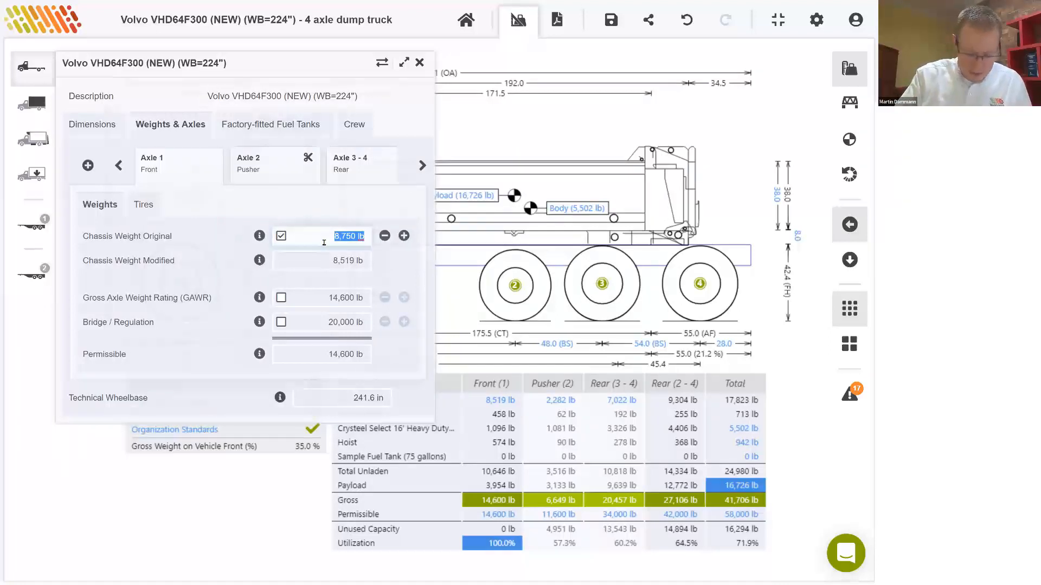
pyautogui.write('8,8')
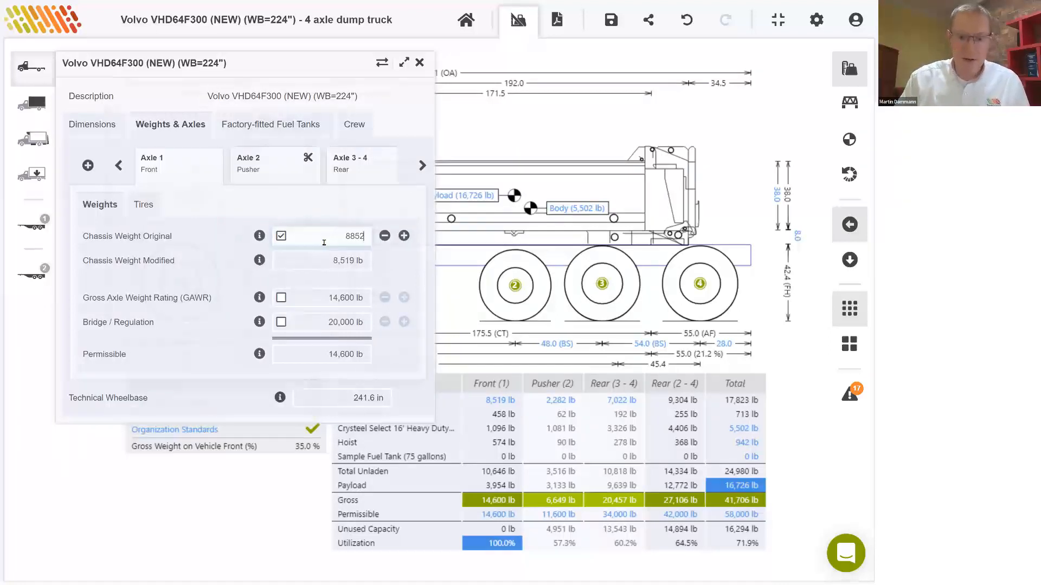
pyautogui.write('52')
pyautogui.press('Tab')
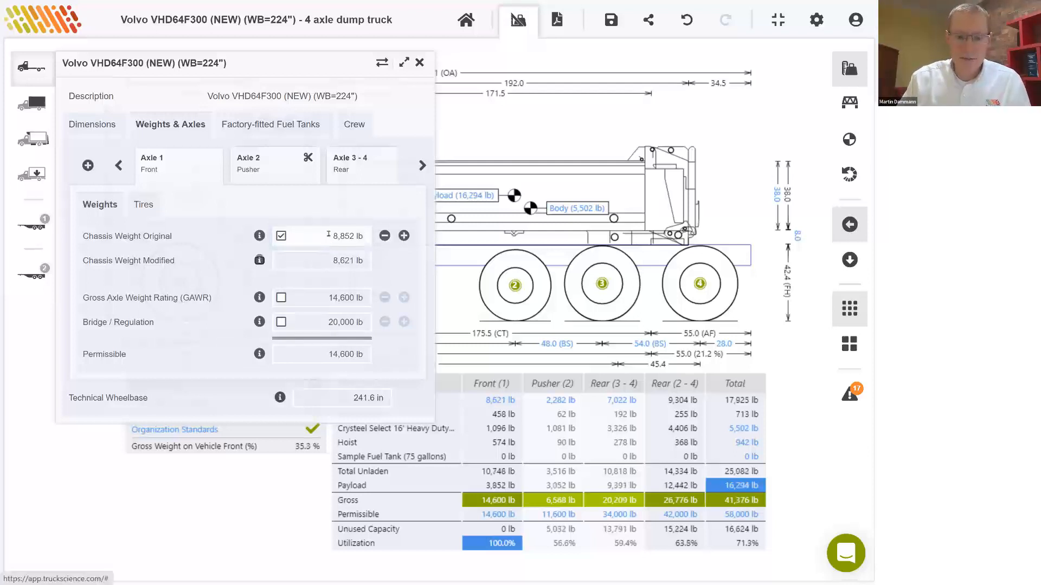
# - Override the rear tandem's (Axle 3 - 4) original chassis weight with 7,695 lb and close the vehicle settings
pyautogui.click(332, 172)
pyautogui.click(275, 236)
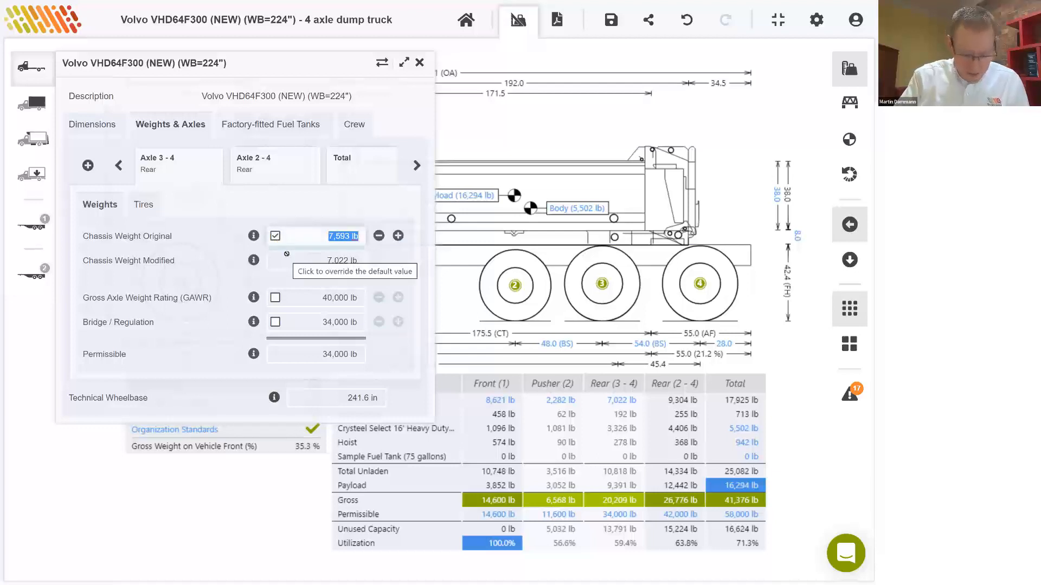
pyautogui.write('7695')
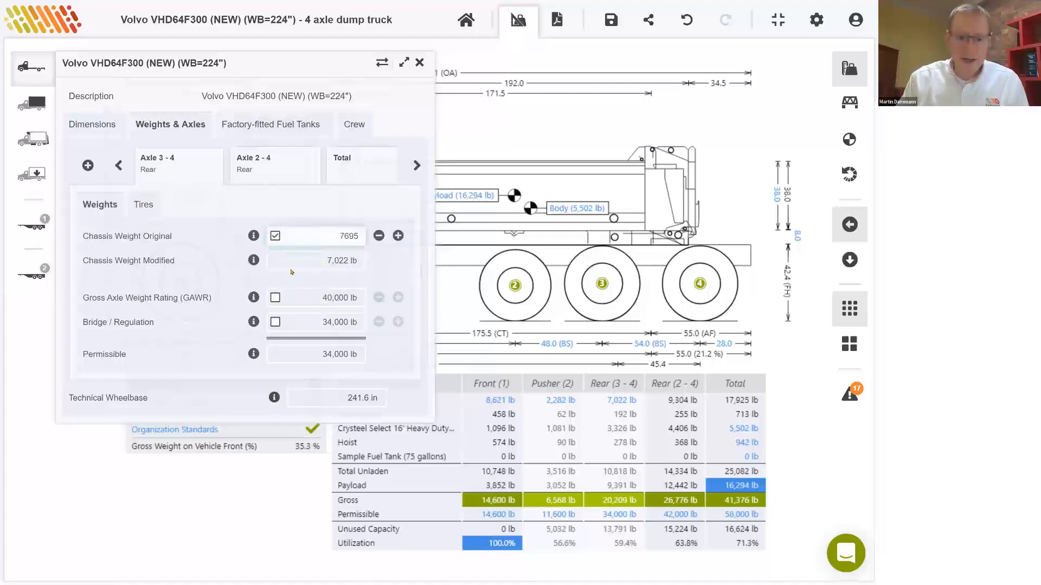
pyautogui.press('Return')
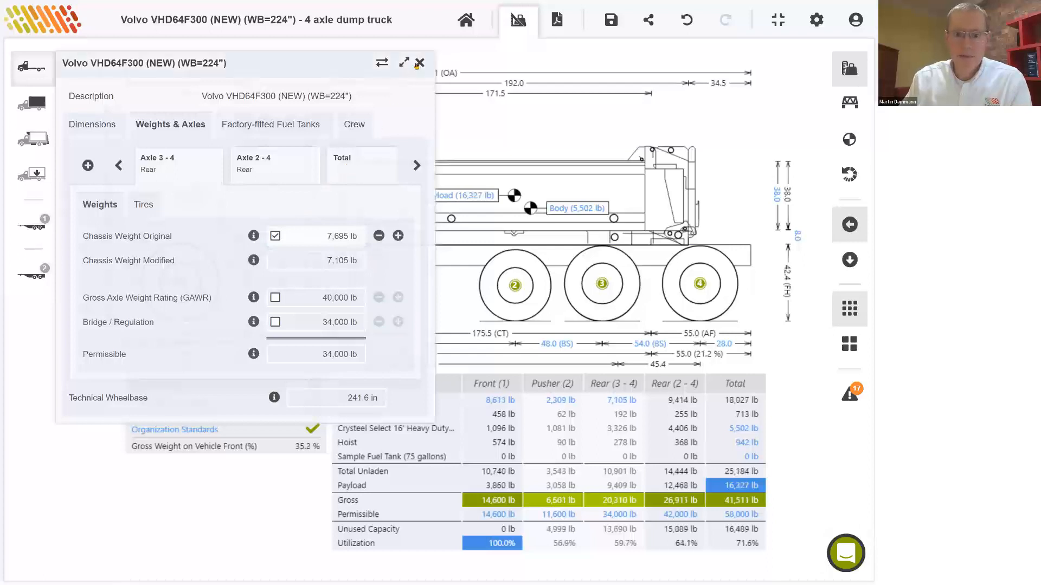
pyautogui.click(419, 63)
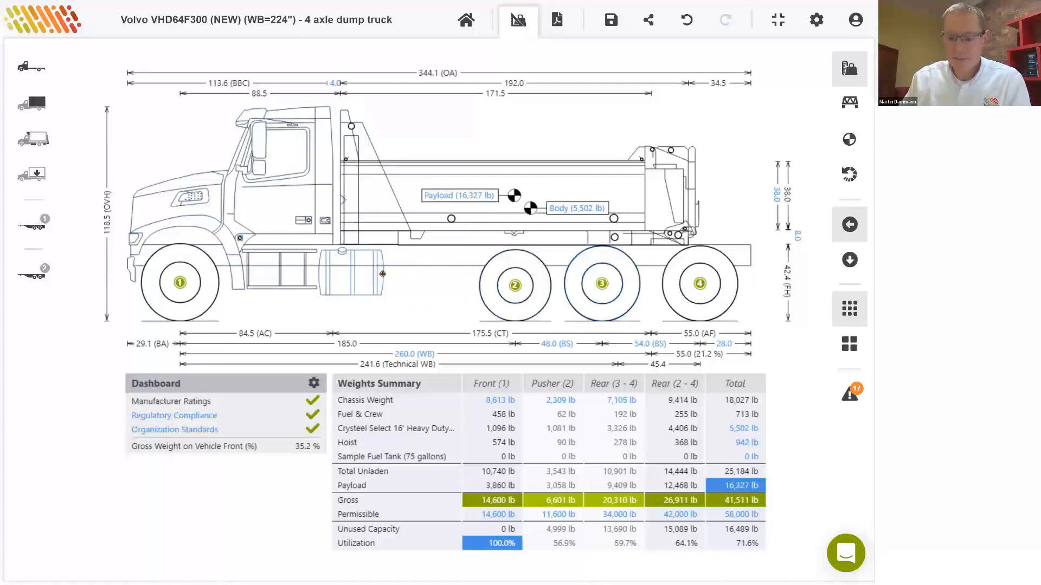
# - Add another pusher axle to the vehicle in its weights and axles settings
pyautogui.click(38, 76)
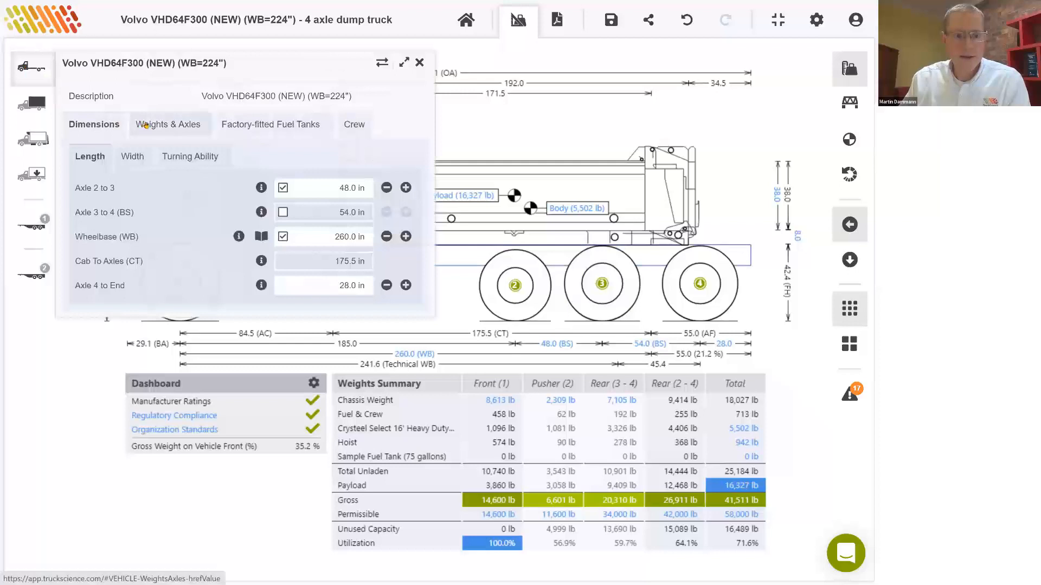
pyautogui.click(144, 125)
pyautogui.click(90, 168)
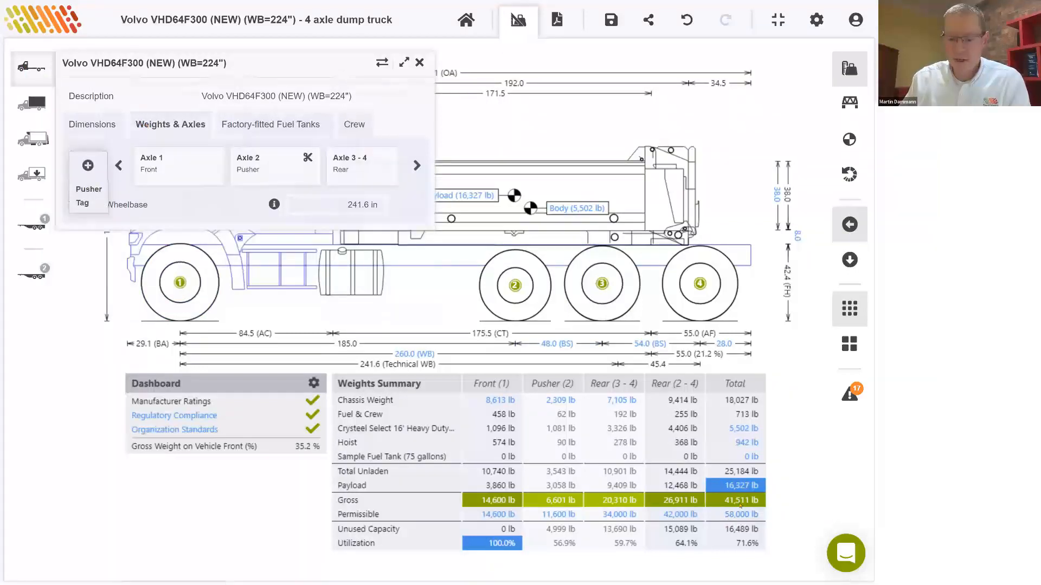
pyautogui.click(86, 190)
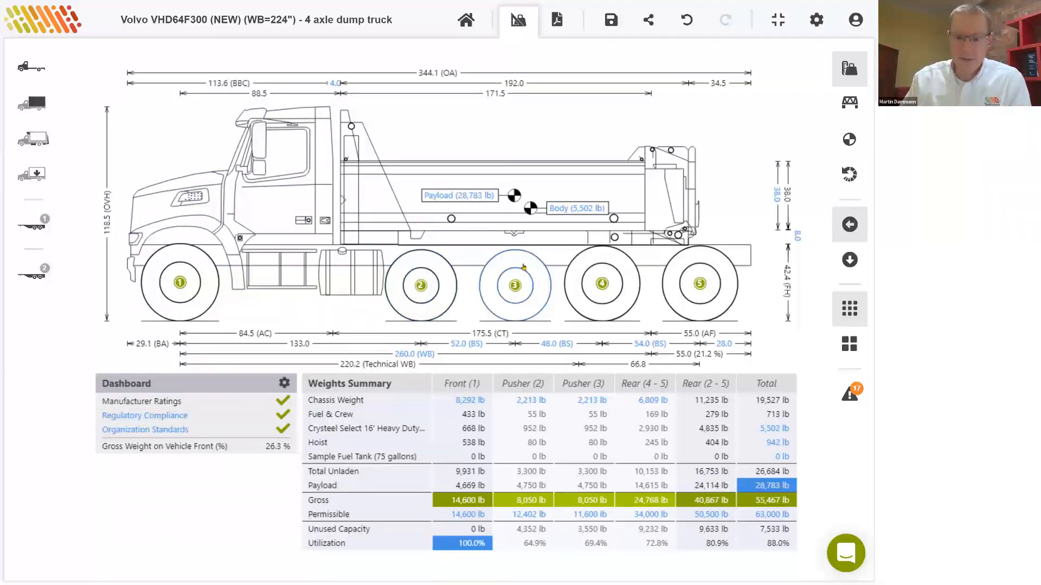
# - Override the spacing between axles 2 and 3 with 48 in
pyautogui.click(470, 345)
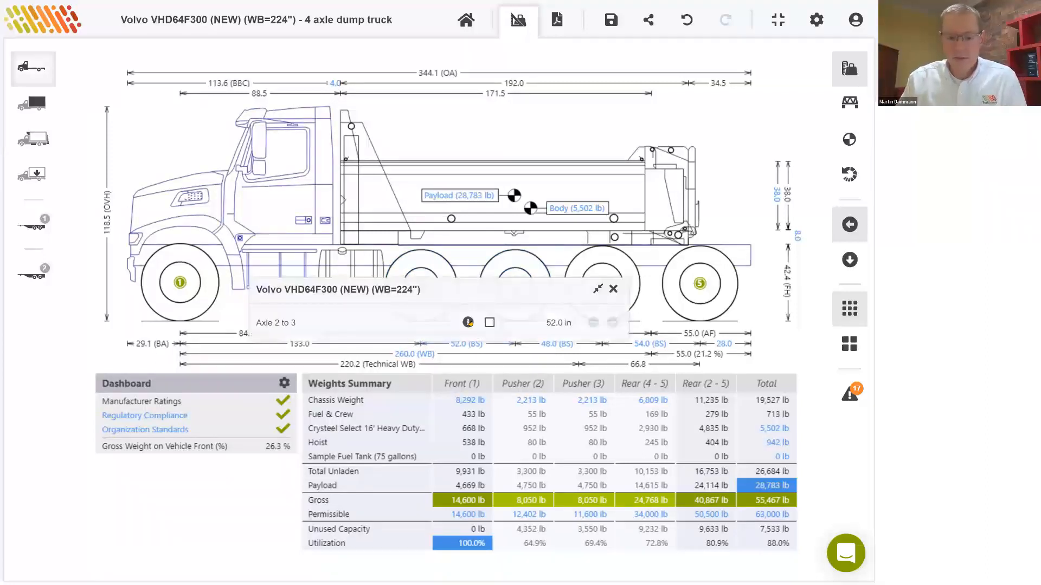
pyautogui.click(489, 322)
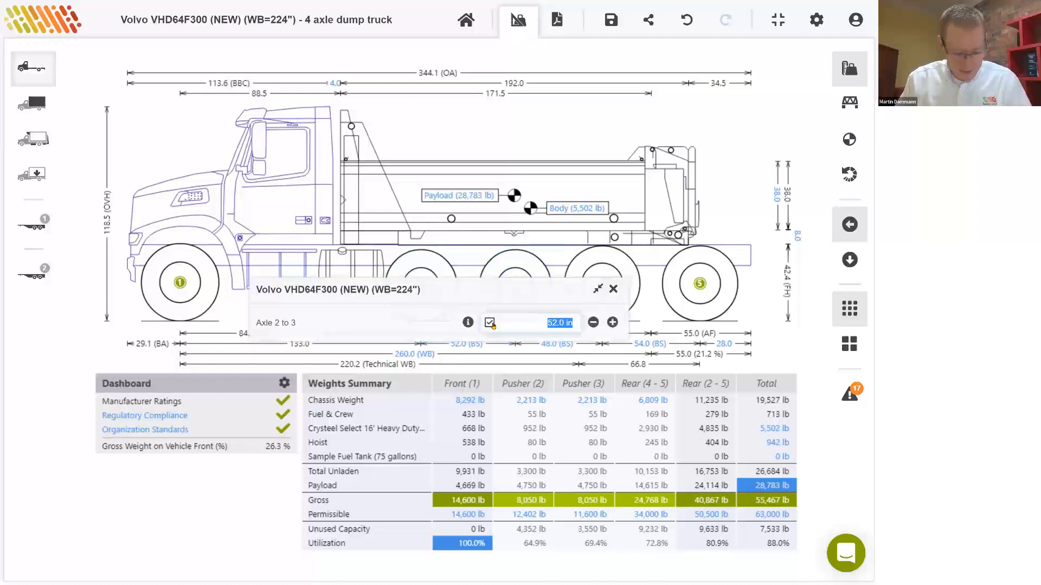
pyautogui.write('48')
pyautogui.press('Return')
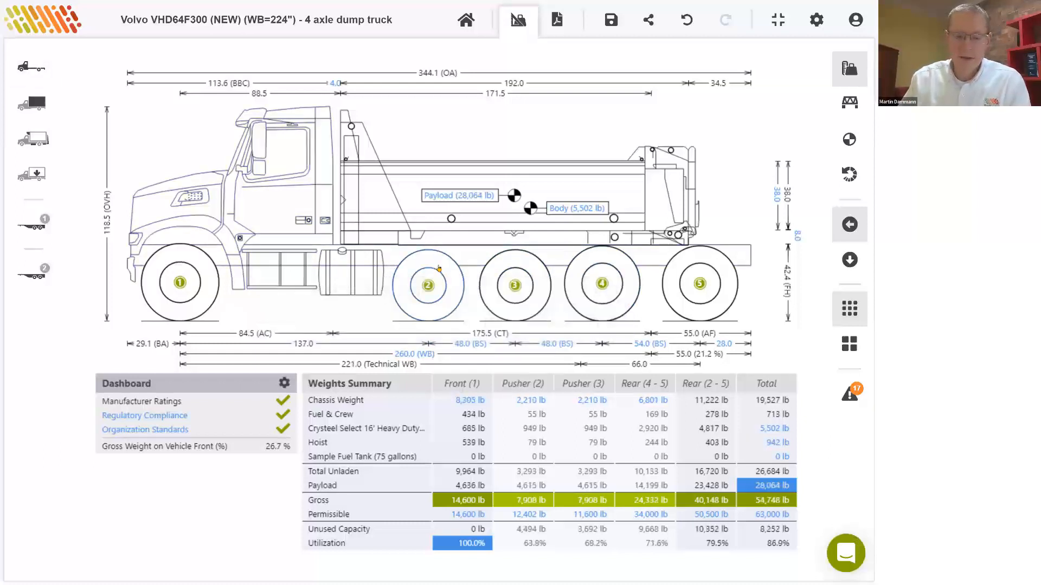
# - Set the weight of the Axle 2 pusher to 1,480 lb
pyautogui.doubleClick(428, 285)
pyautogui.click(304, 241)
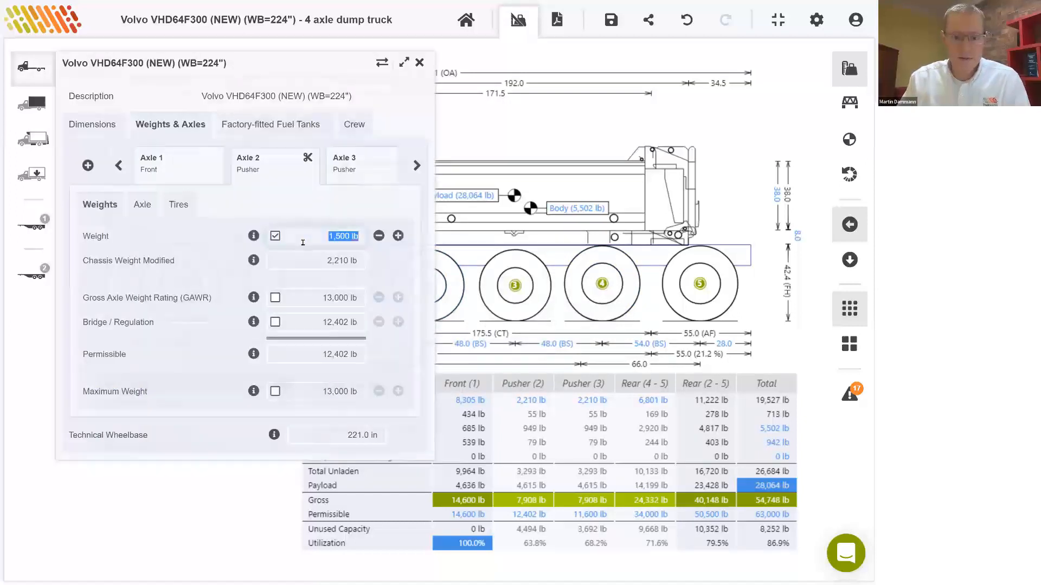
pyautogui.write('1')
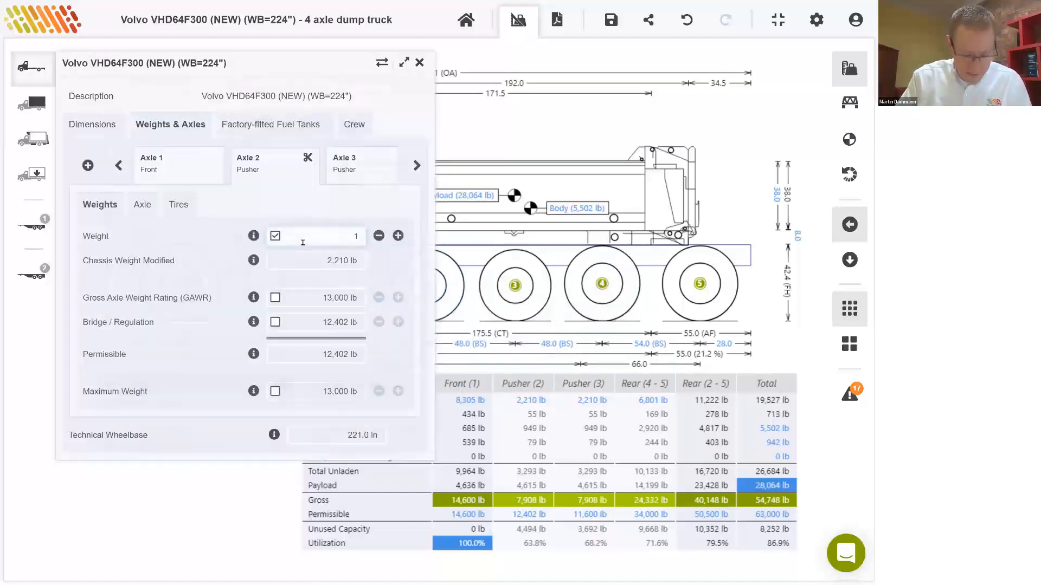
pyautogui.write('480')
pyautogui.press('Return')
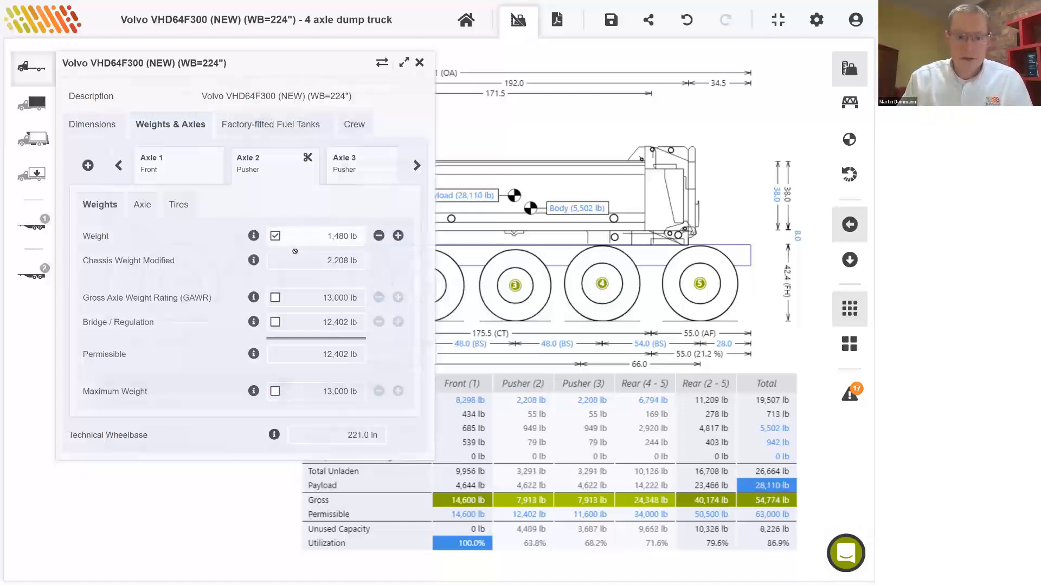
# - Set the Axle 2 pusher's tire width to 11.6 in and close the vehicle settings
pyautogui.click(143, 208)
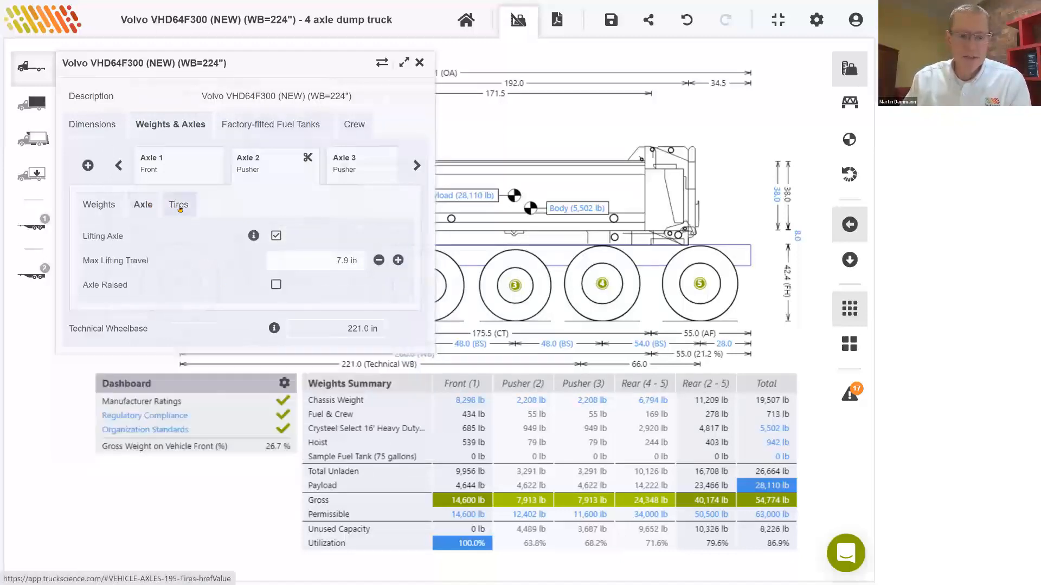
pyautogui.click(177, 206)
pyautogui.click(313, 286)
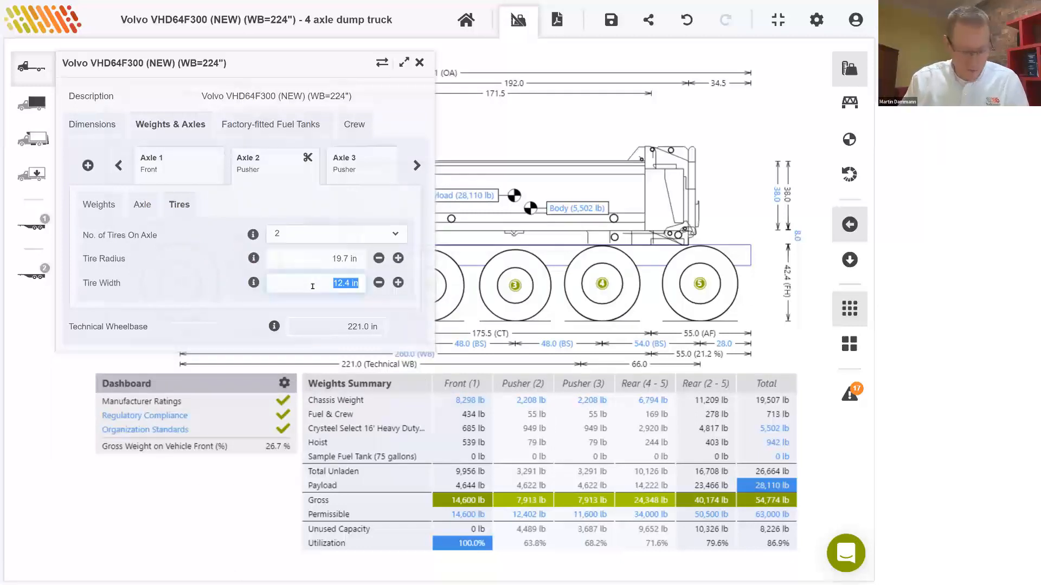
pyautogui.write('11.6')
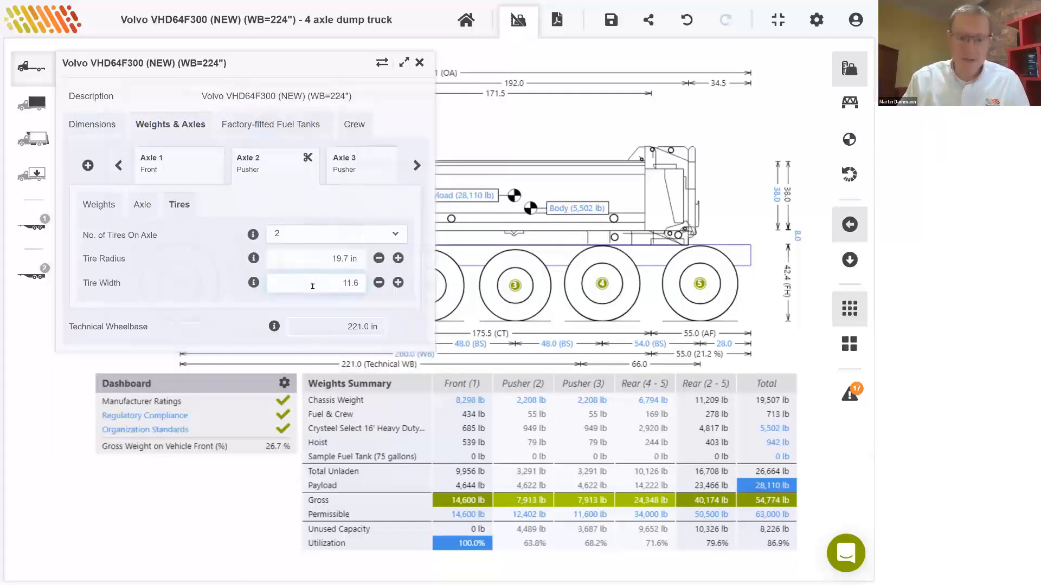
pyautogui.press('Tab')
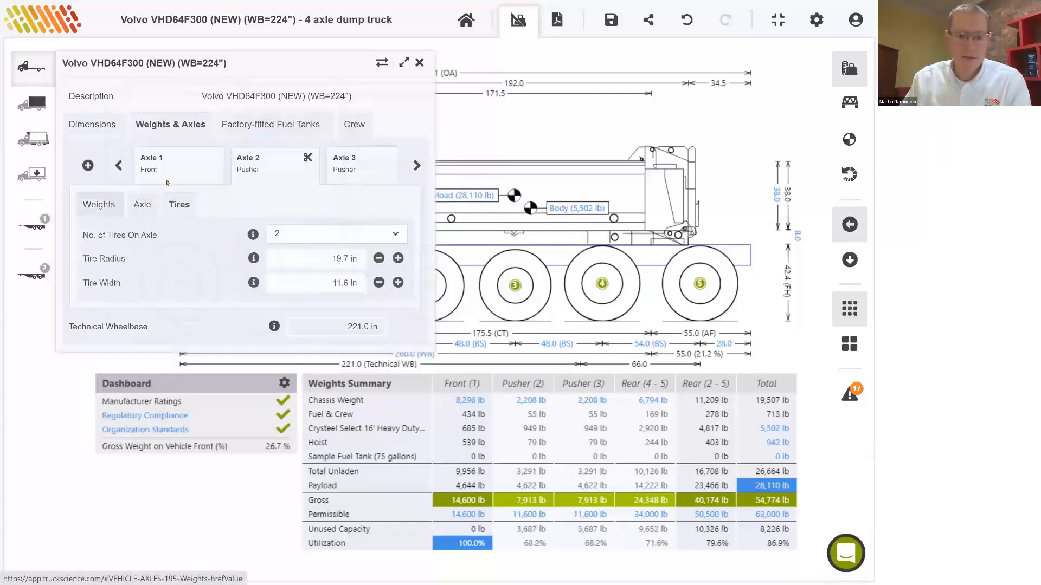
pyautogui.click(420, 63)
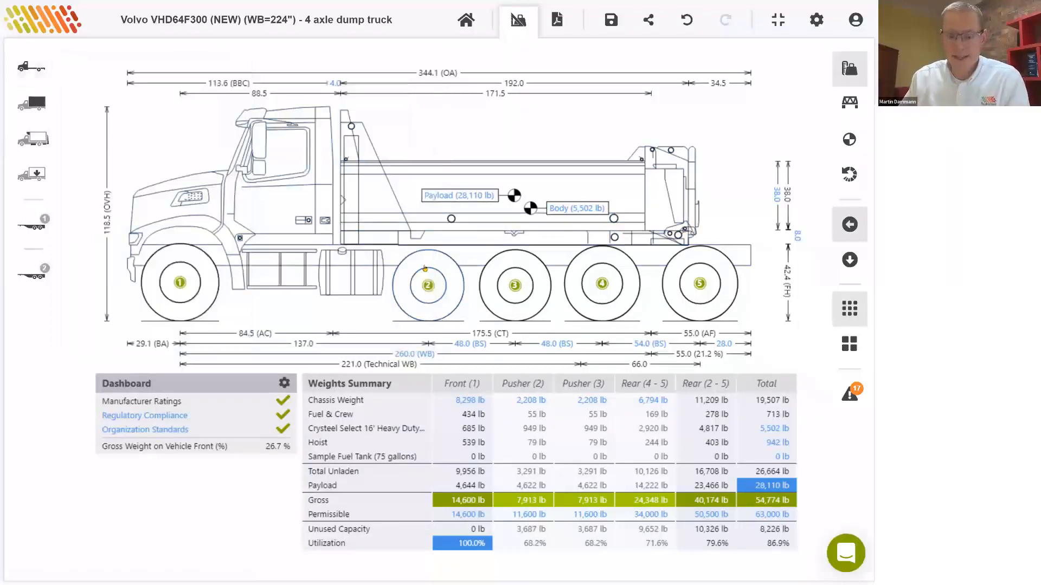
# - Check the vehicle's total gross weight rating against the bridge limit and close the settings
pyautogui.click(764, 515)
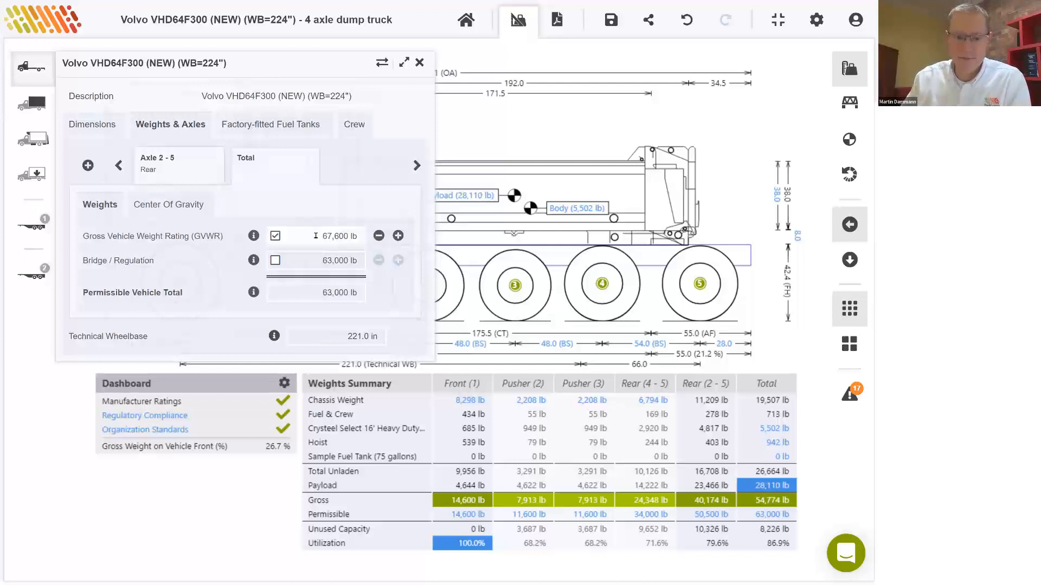
pyautogui.click(420, 63)
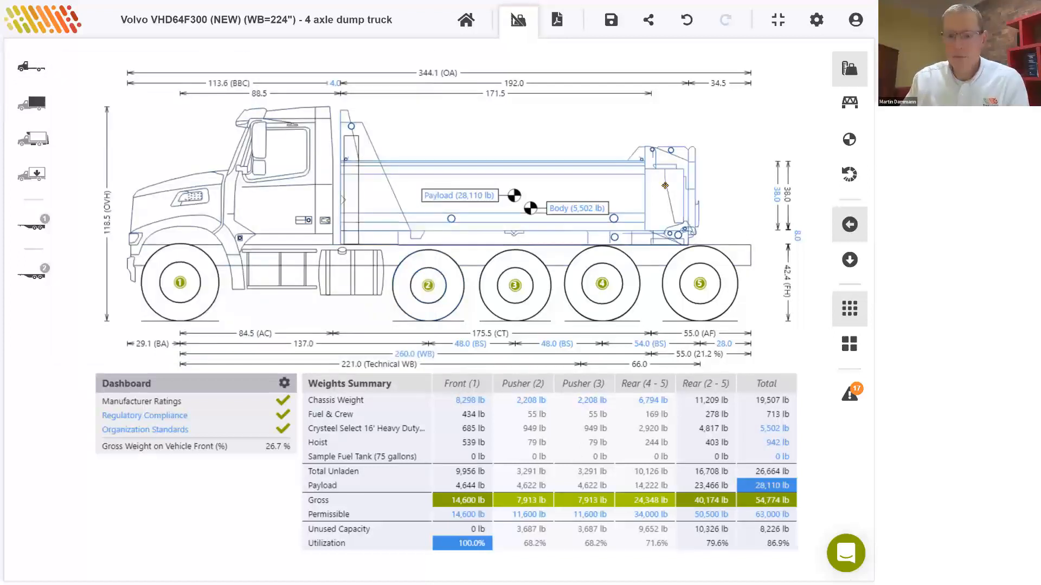
# - Try the dump body 40 in behind the cab with the hoist shifted back, and open the Organization Standards details
pyautogui.moveTo(672, 185); pyautogui.dragTo(731, 189)
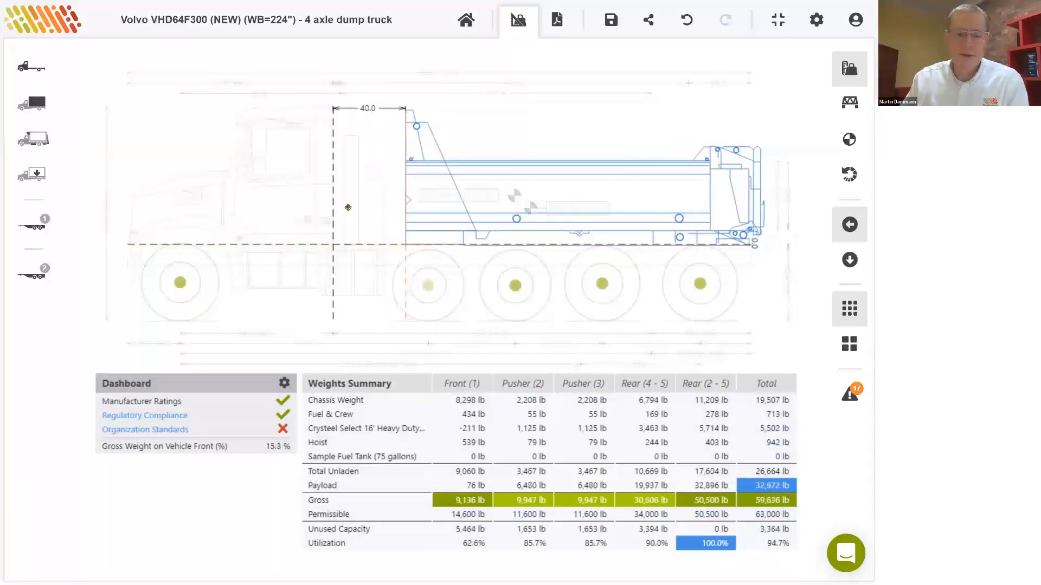
pyautogui.moveTo(360, 177); pyautogui.dragTo(417, 177)
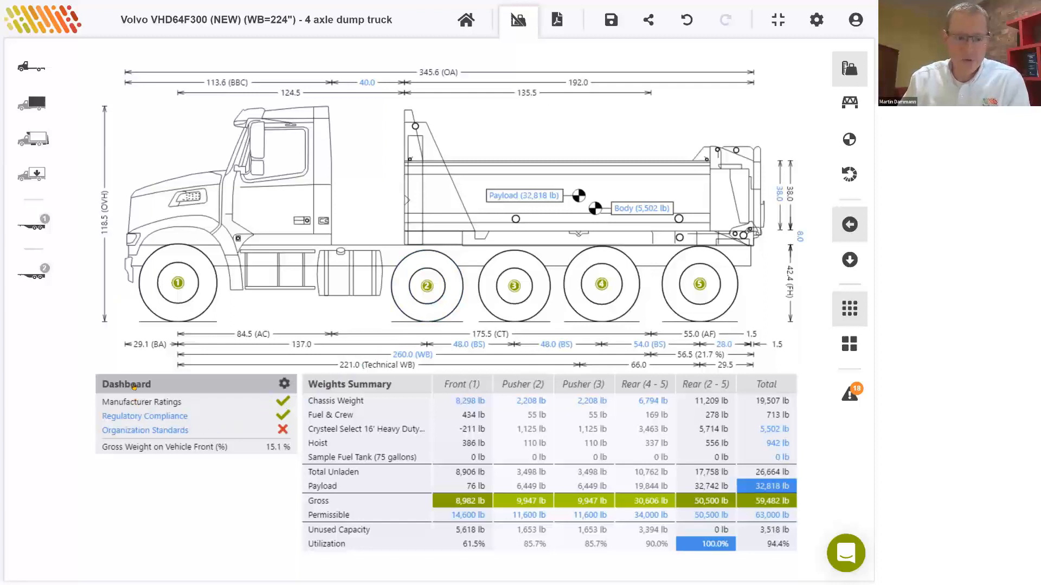
pyautogui.click(152, 430)
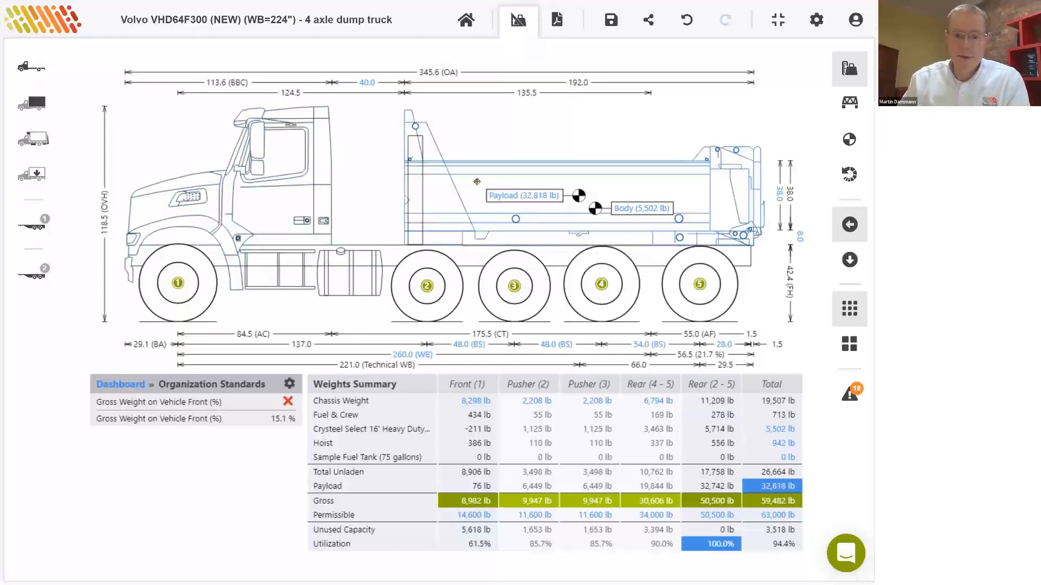
# - Remove the Crysteel Select 16' Heavy Duty Dump Body from the truck
pyautogui.moveTo(535, 201)
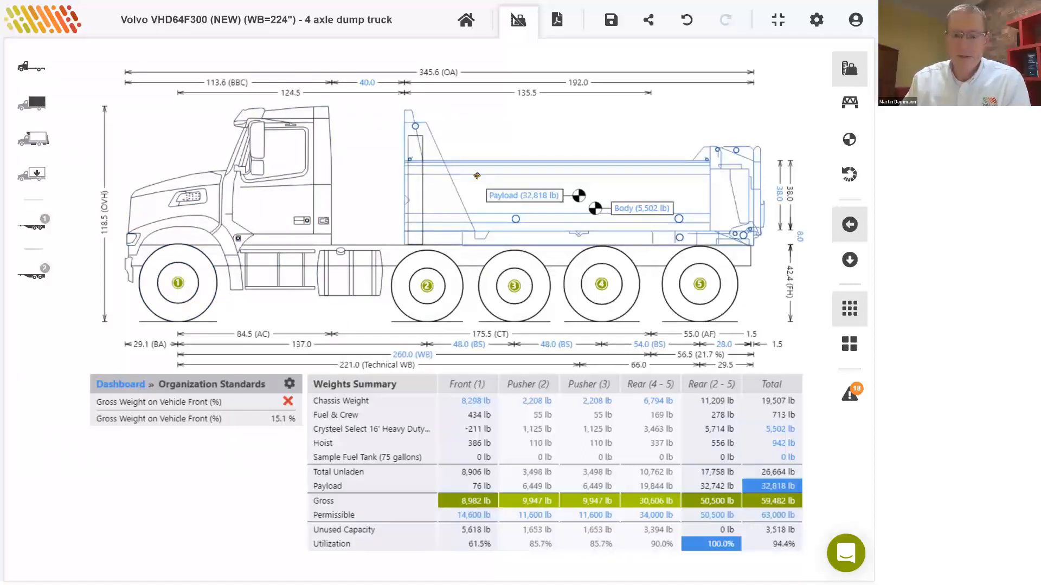
pyautogui.click(477, 176)
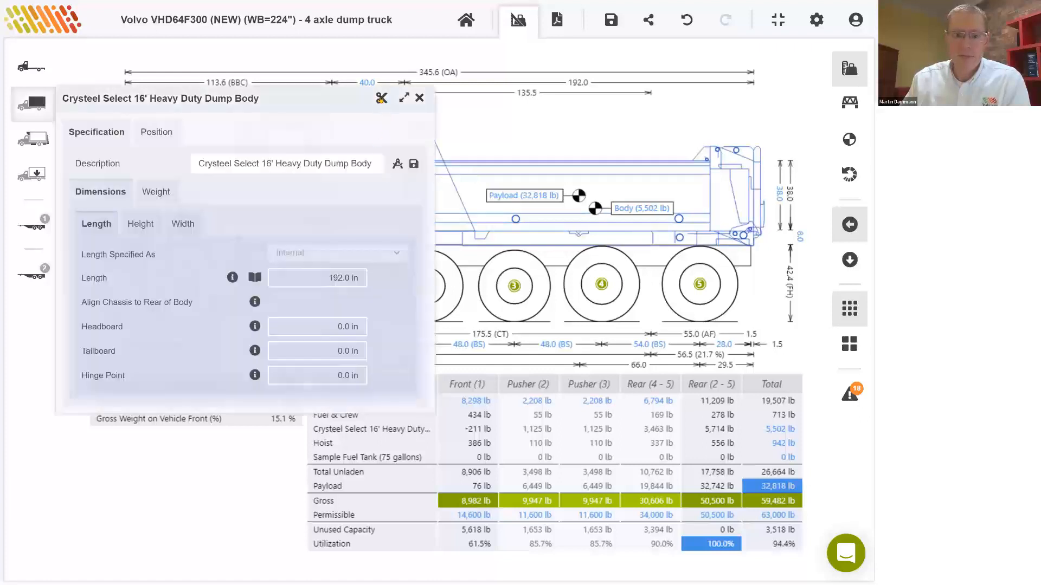
pyautogui.click(381, 99)
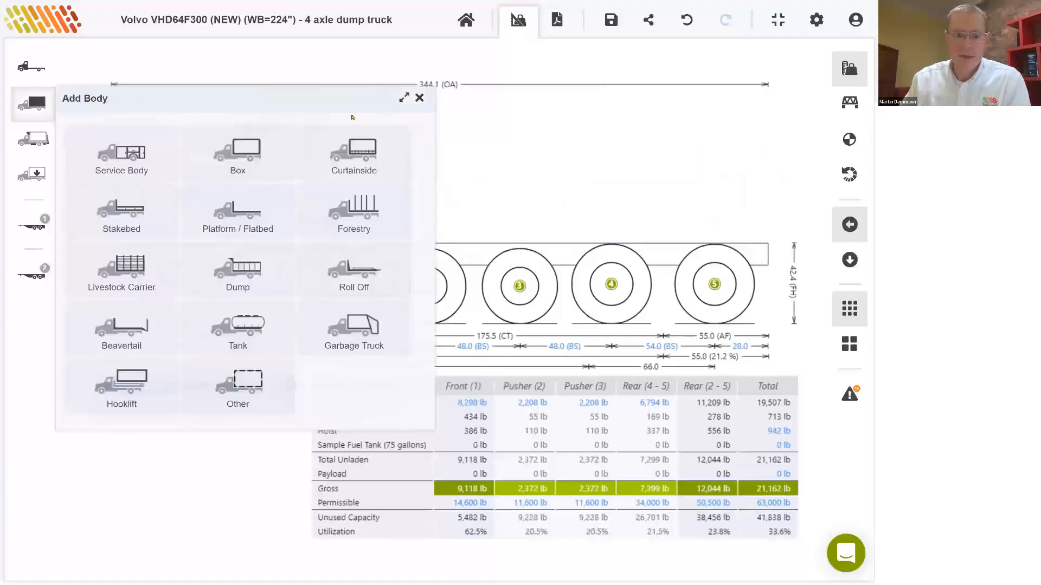
# - Add the personal Crysteel Apex 19'6" Heavy Duty Dump Body, place it 8 in behind the cab, and move the hoist to its front end
pyautogui.click(233, 271)
pyautogui.click(199, 158)
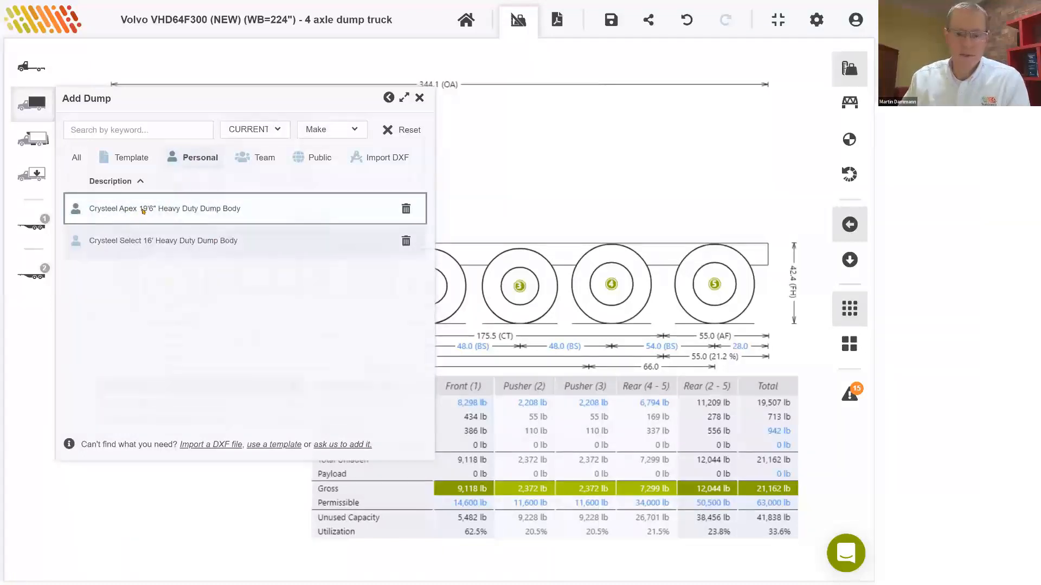
pyautogui.click(143, 211)
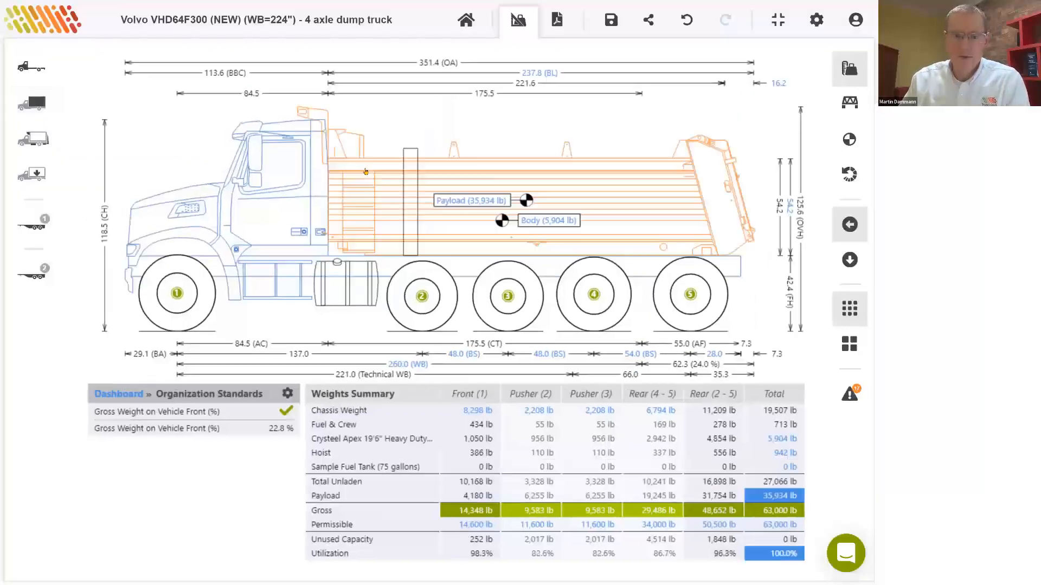
pyautogui.moveTo(357, 188)
pyautogui.mouseDown()
pyautogui.moveTo(372, 188)
pyautogui.moveTo(409, 158)
pyautogui.moveTo(348, 159)
pyautogui.moveTo(345, 185)
pyautogui.moveTo(348, 175)
pyautogui.mouseUp()
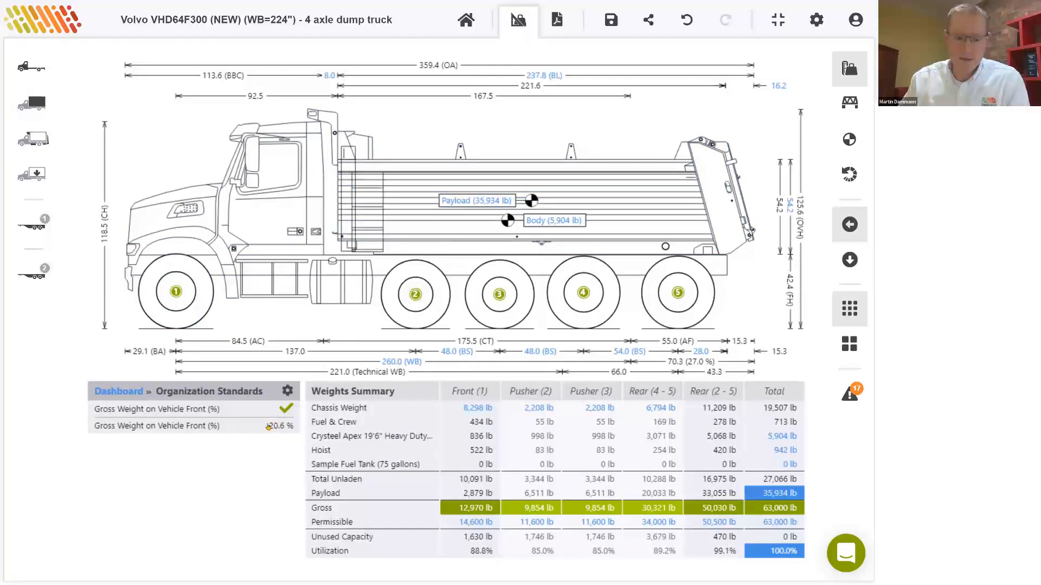
# - Review the organization standard limits for gross weight on the vehicle front and return to the main dashboard
pyautogui.click(288, 391)
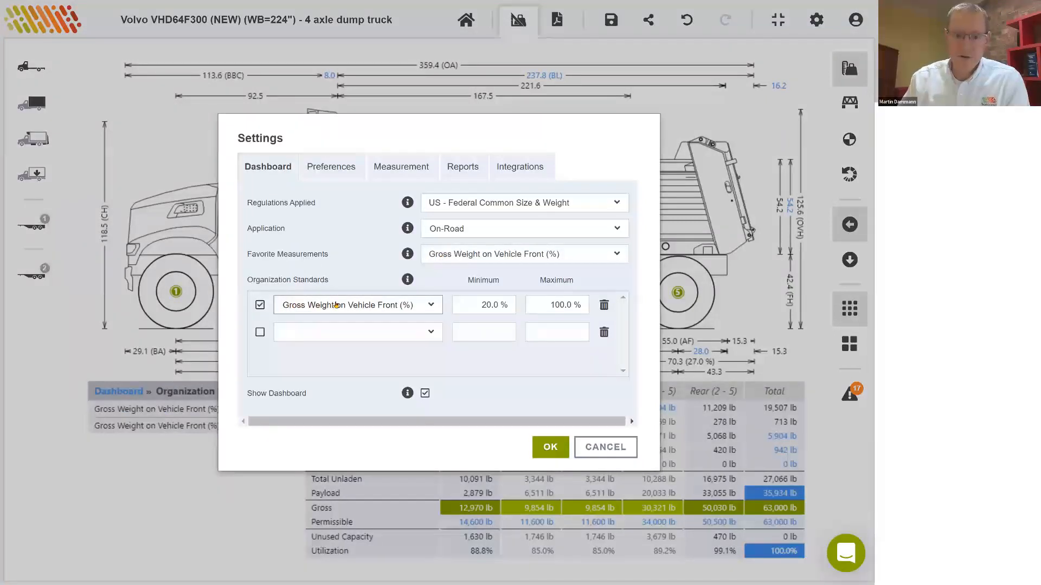
pyautogui.click(479, 304)
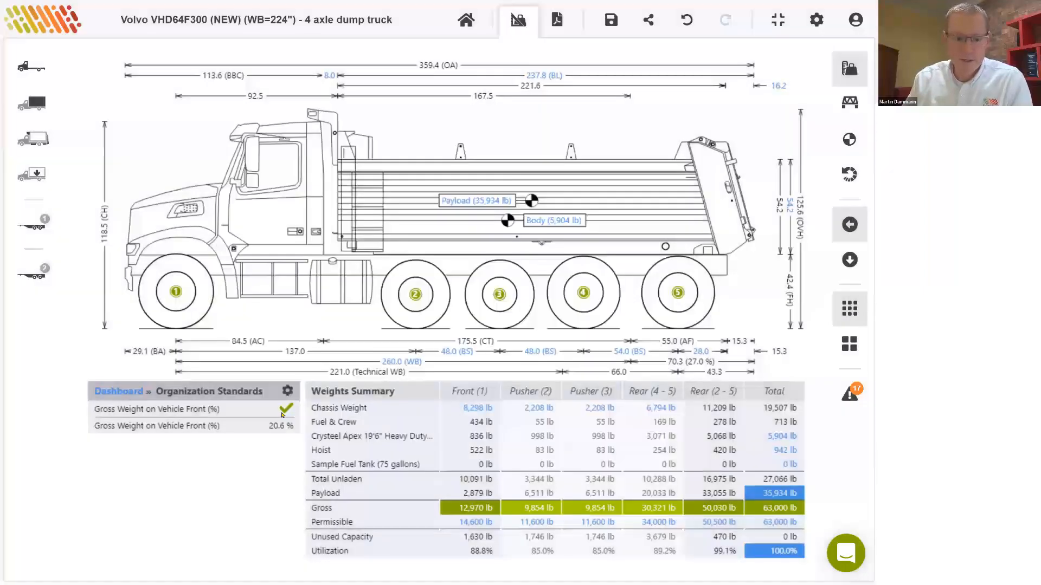
pyautogui.click(118, 393)
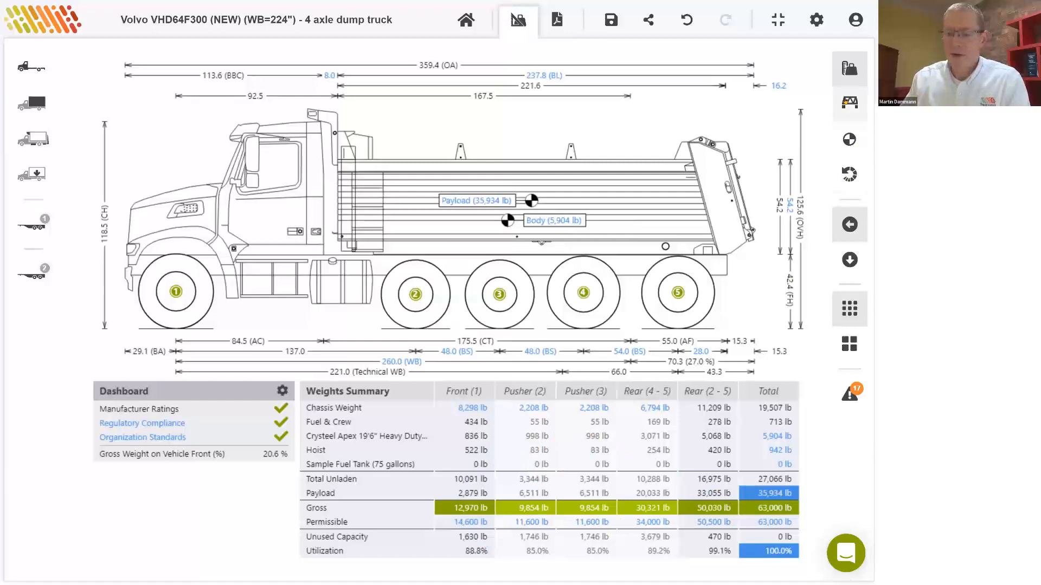
# - Compare the truck's bridge calculation with the Permissible Gross Loads table and return to the weight distribution view
pyautogui.click(847, 102)
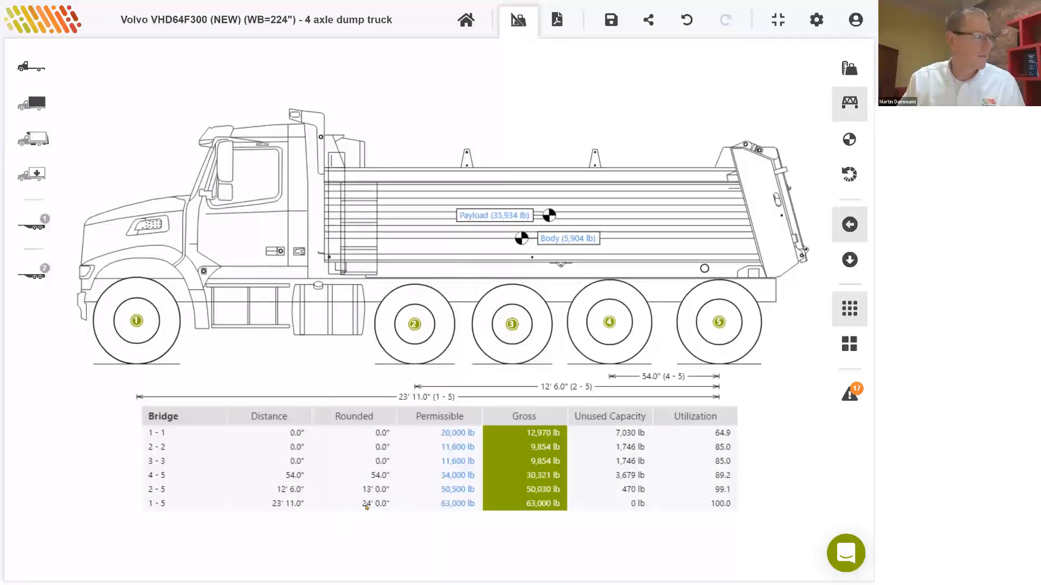
pyautogui.hotkey('alt', 'Tab')
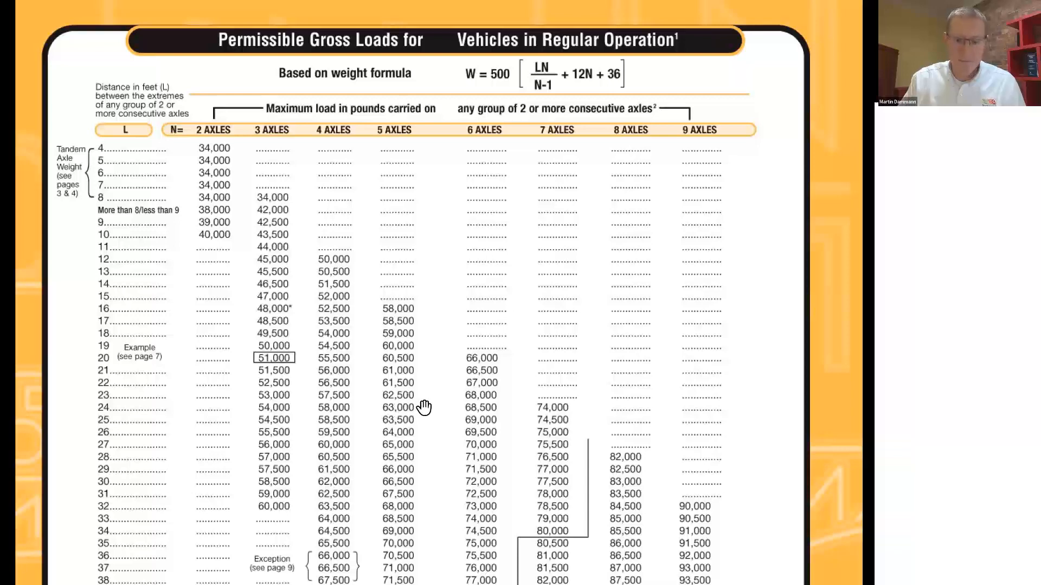
pyautogui.hotkey('alt', 'Tab')
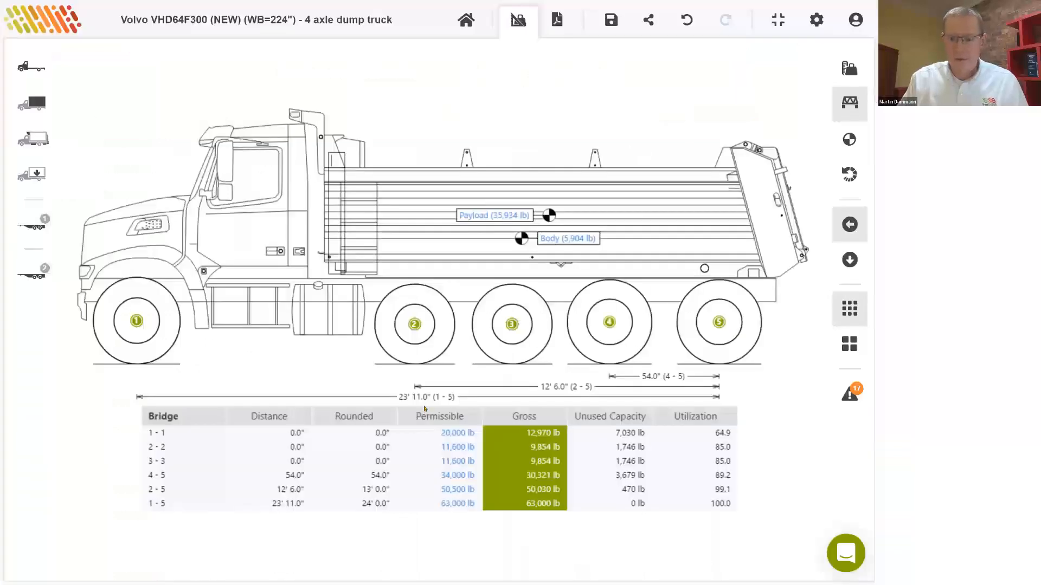
pyautogui.click(850, 69)
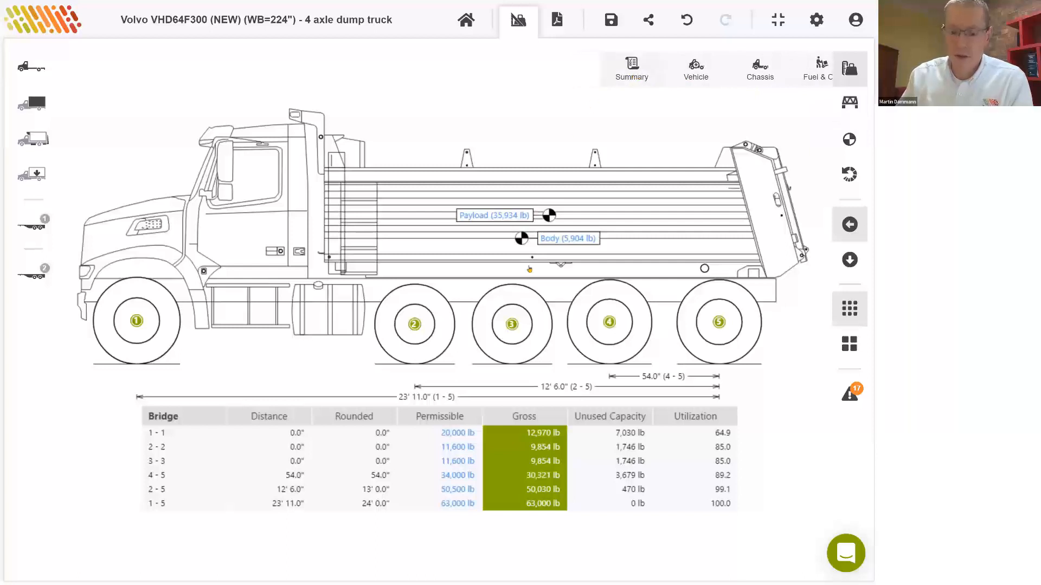
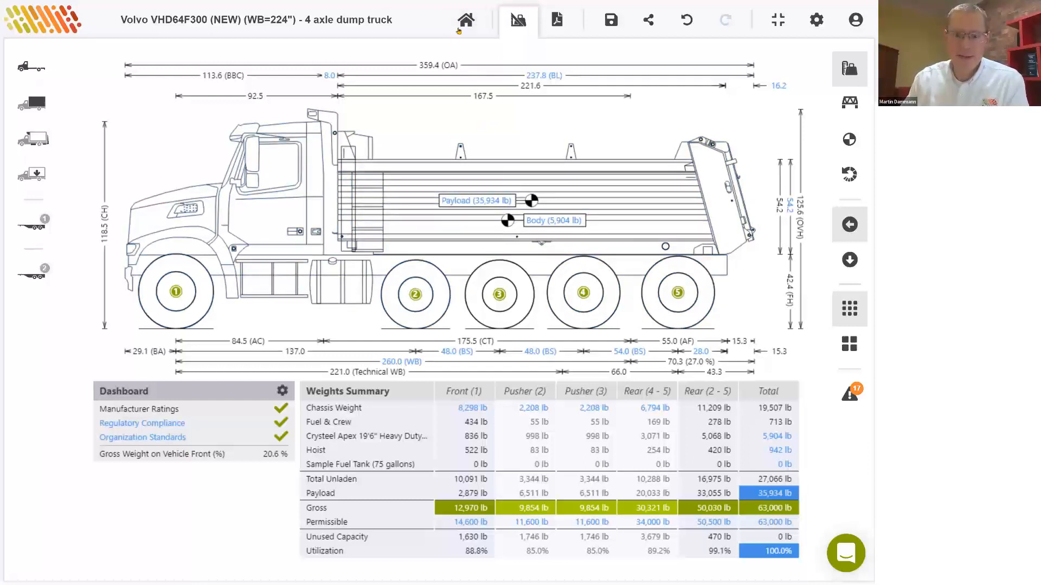
# - Save the calculation in My Saved Calculations under the description "Volvo VHD64F300 (NEW) (WB=224") - 5 axle dump truck"
pyautogui.click(611, 22)
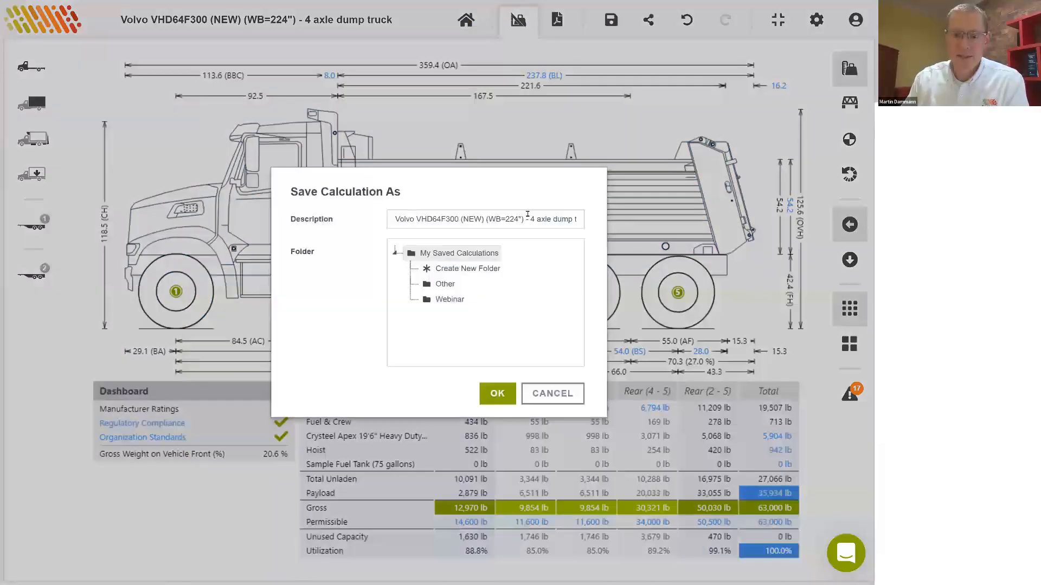
pyautogui.click(530, 219)
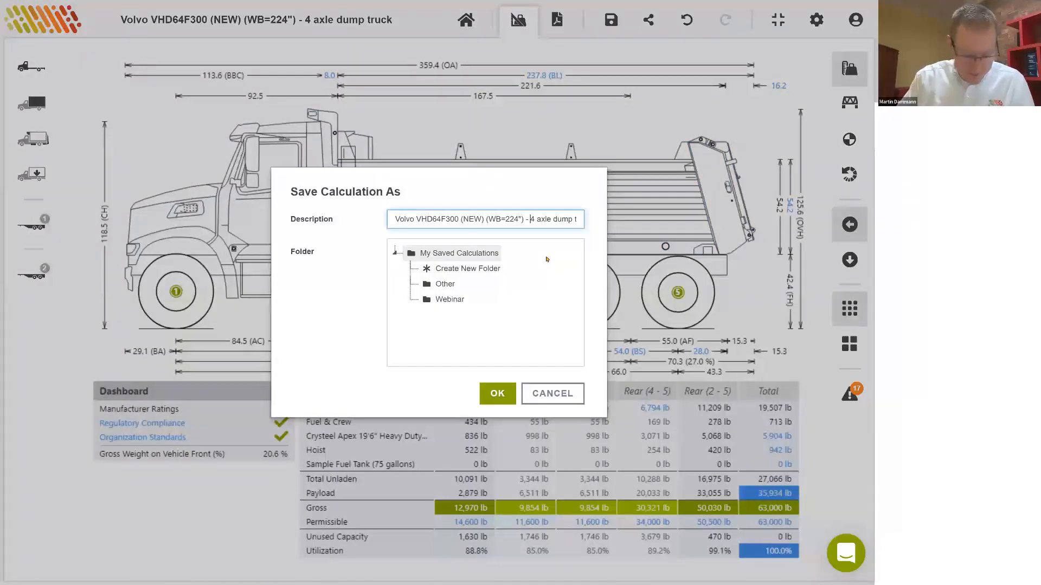
pyautogui.write('5')
pyautogui.press('Delete')
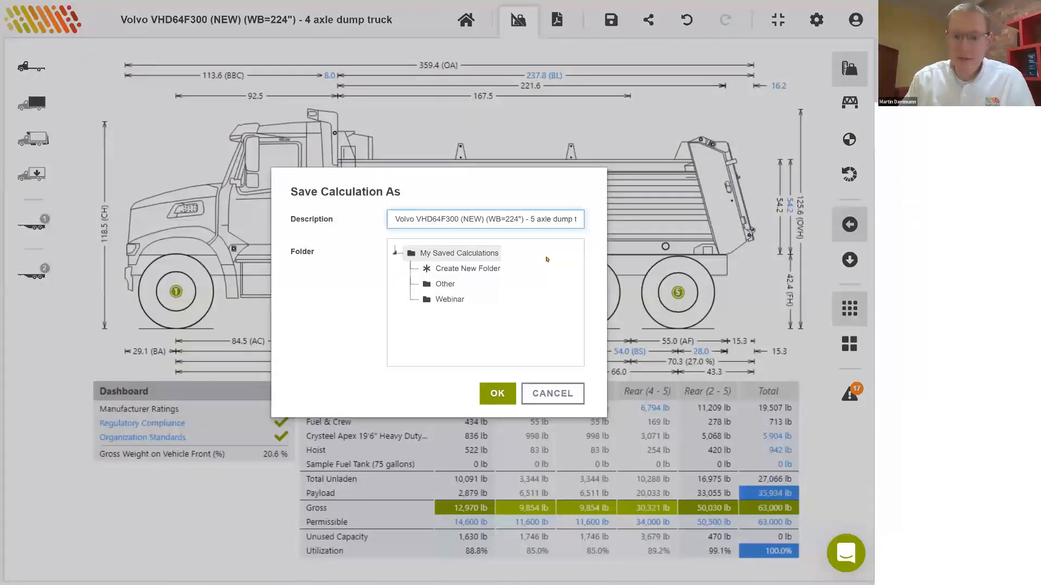
pyautogui.click(497, 394)
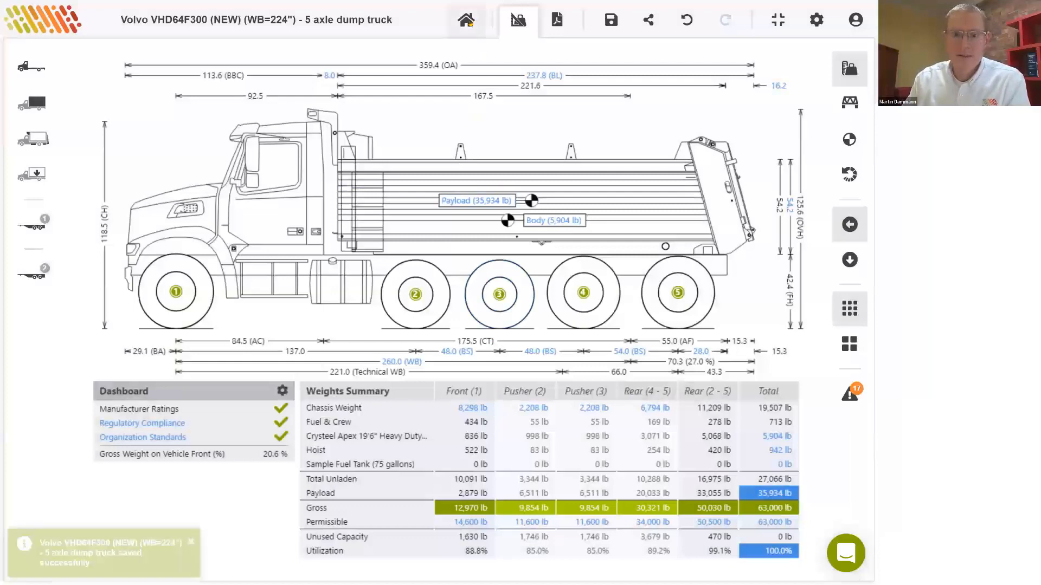
# - Open the saved calculation "Volvo VHD64F300 (NEW) (WB=224") - 4 axle dump truck"
pyautogui.click(466, 20)
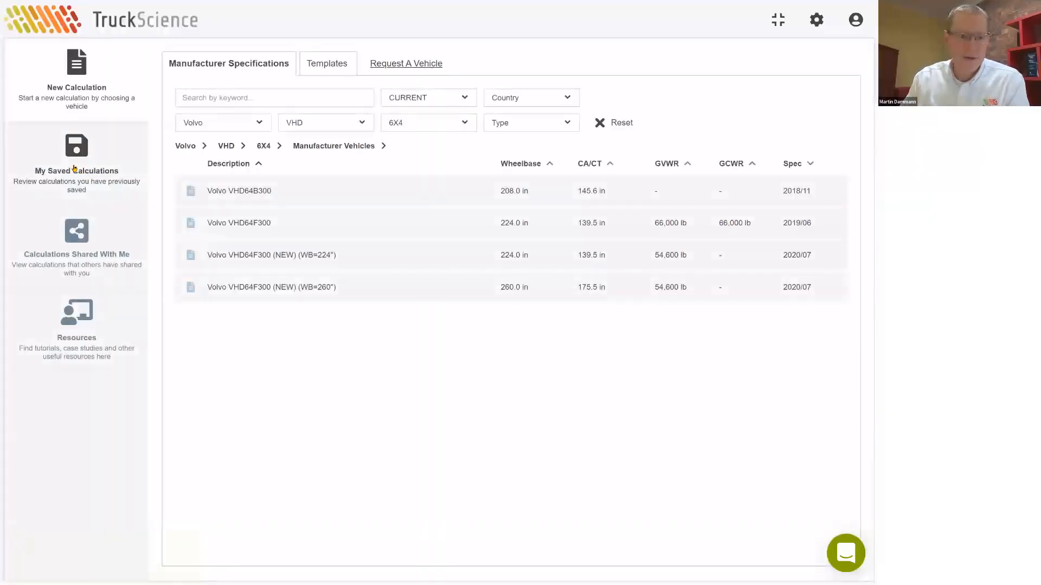
pyautogui.click(75, 168)
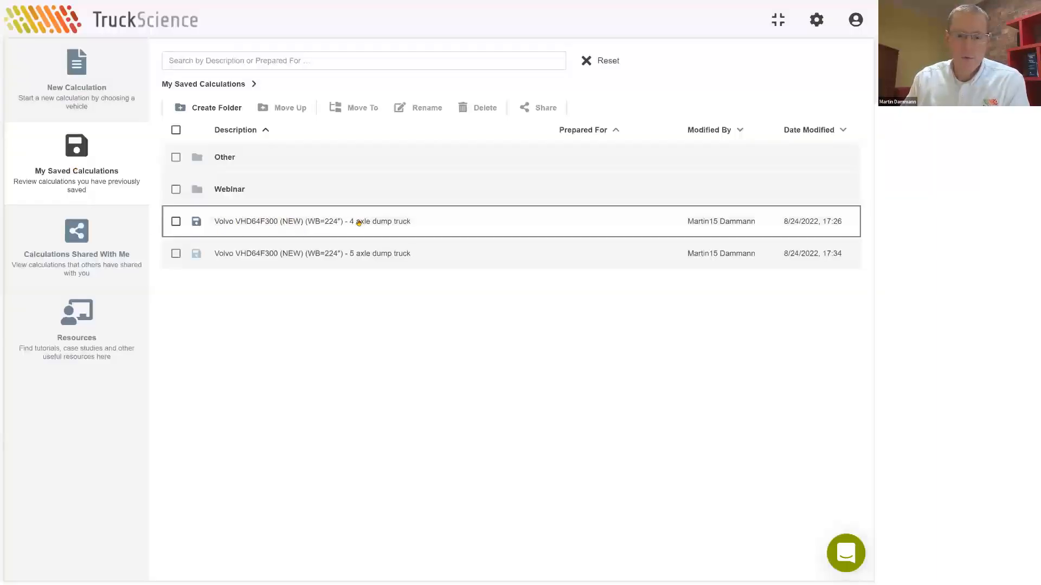
pyautogui.click(305, 226)
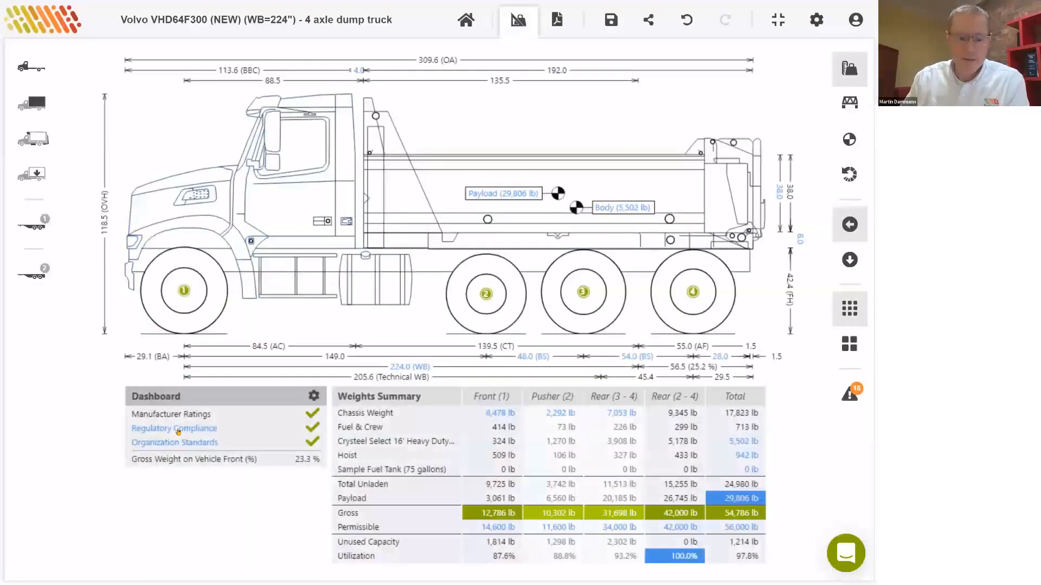
# - Add US - Georgia Federal (GA) to the applied regulations alongside US - Federal Common Size & Weight
pyautogui.click(178, 430)
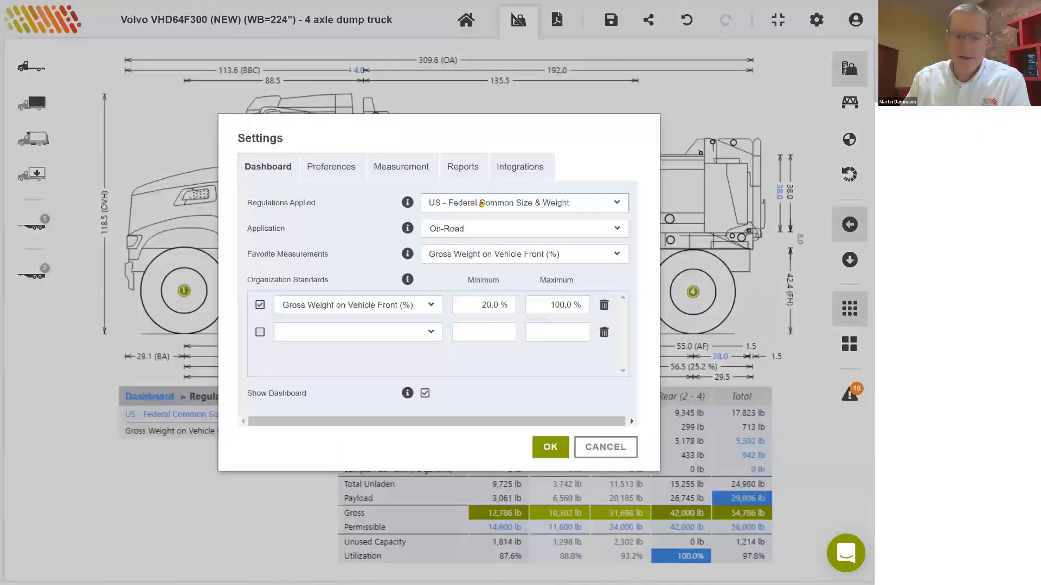
pyautogui.click(481, 203)
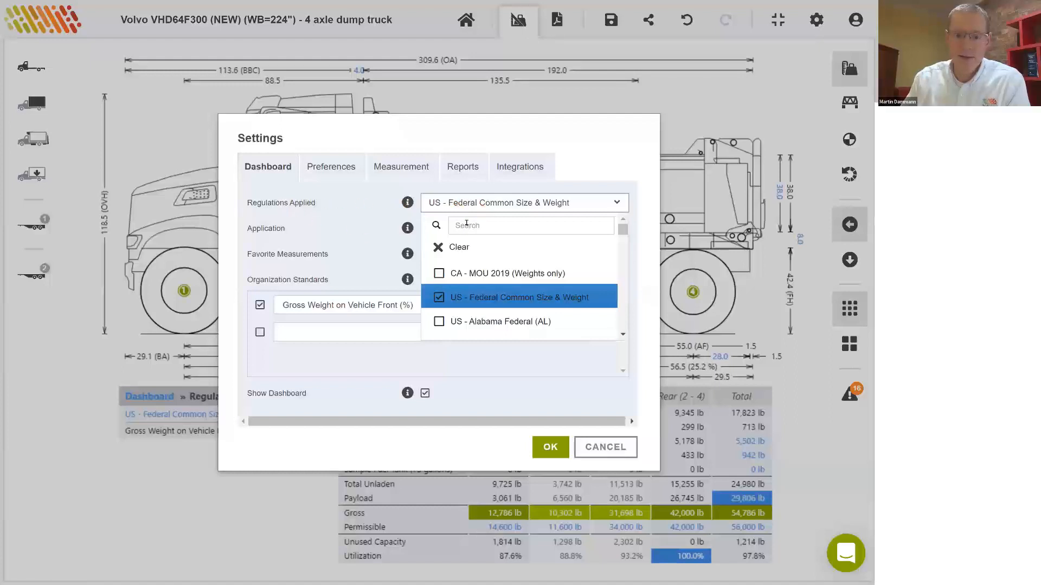
pyautogui.click(466, 225)
pyautogui.write('ga')
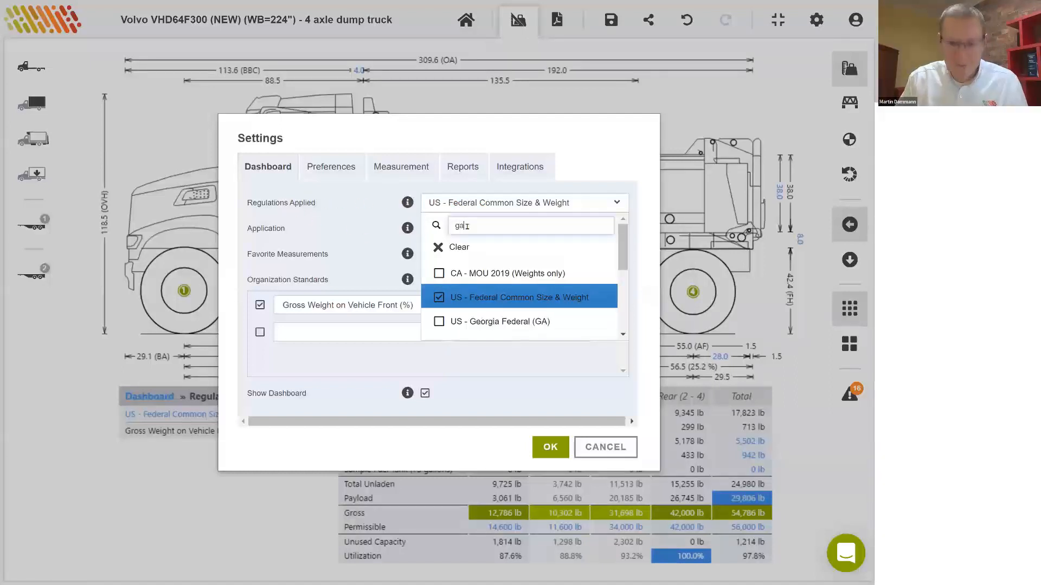
pyautogui.click(440, 274)
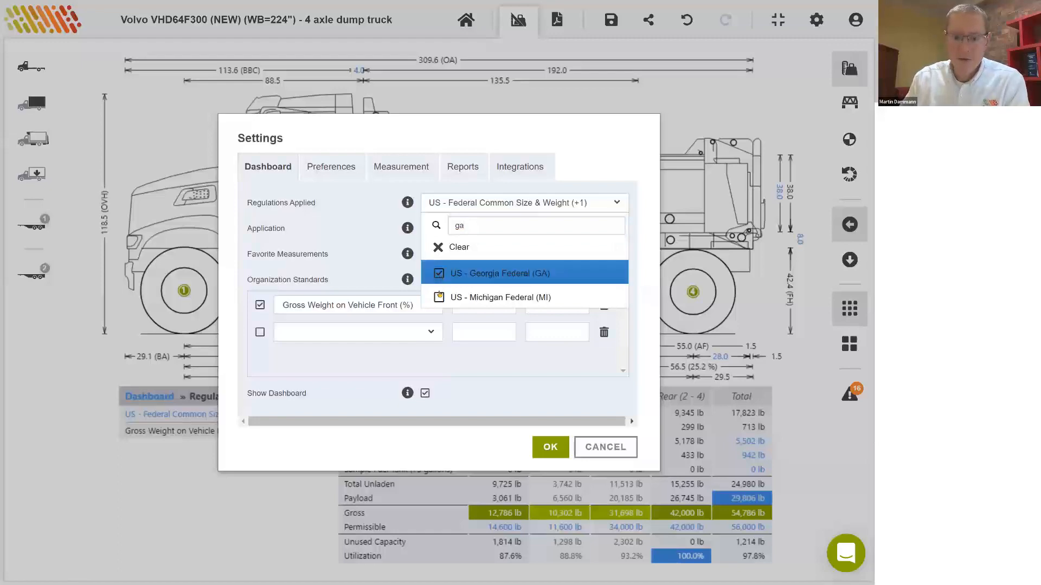
pyautogui.click(515, 365)
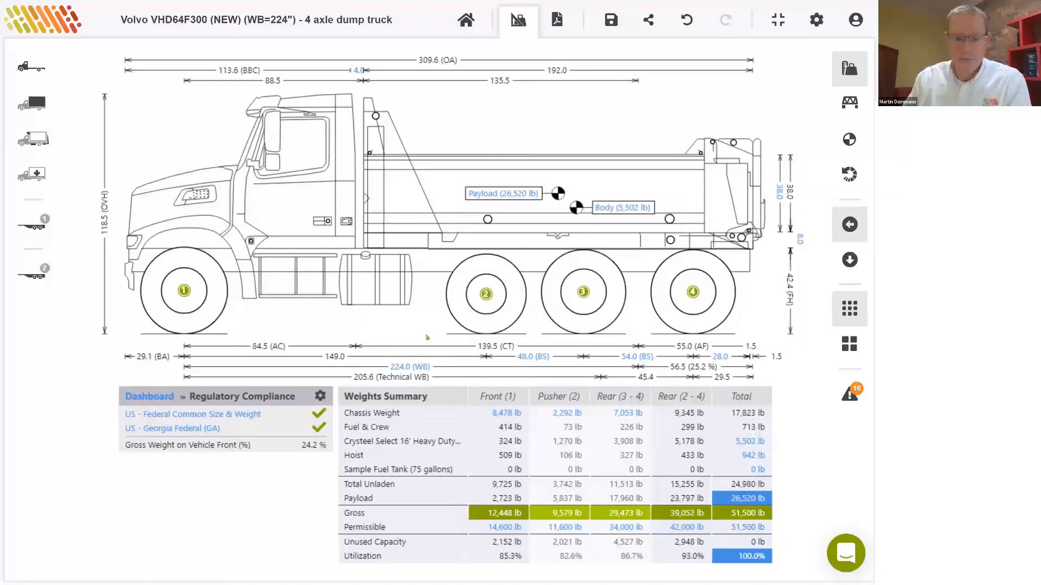
# - Override the calculated payload with a fixed value of 29,800 lb
pyautogui.click(496, 194)
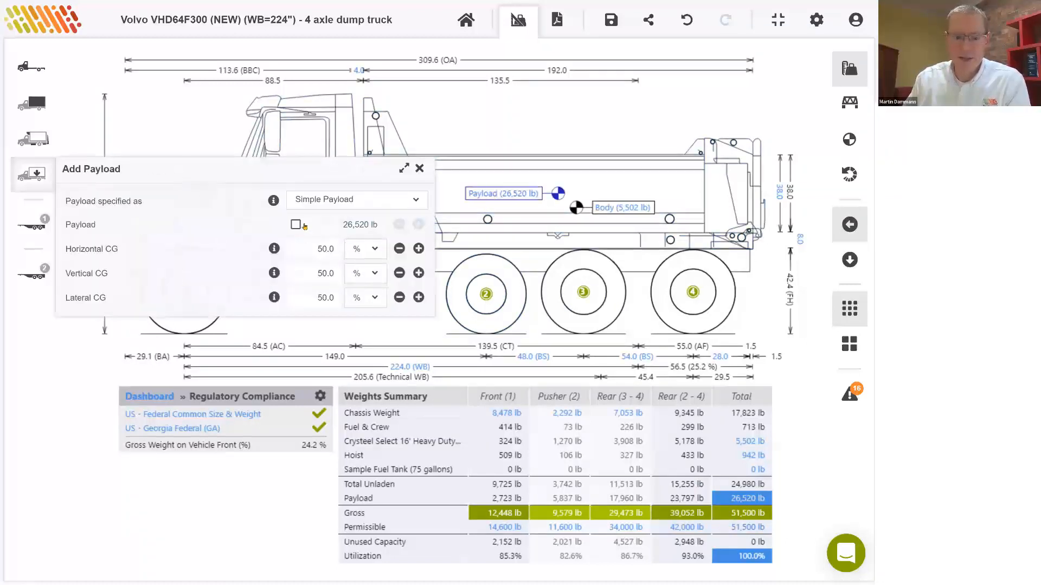
pyautogui.click(323, 232)
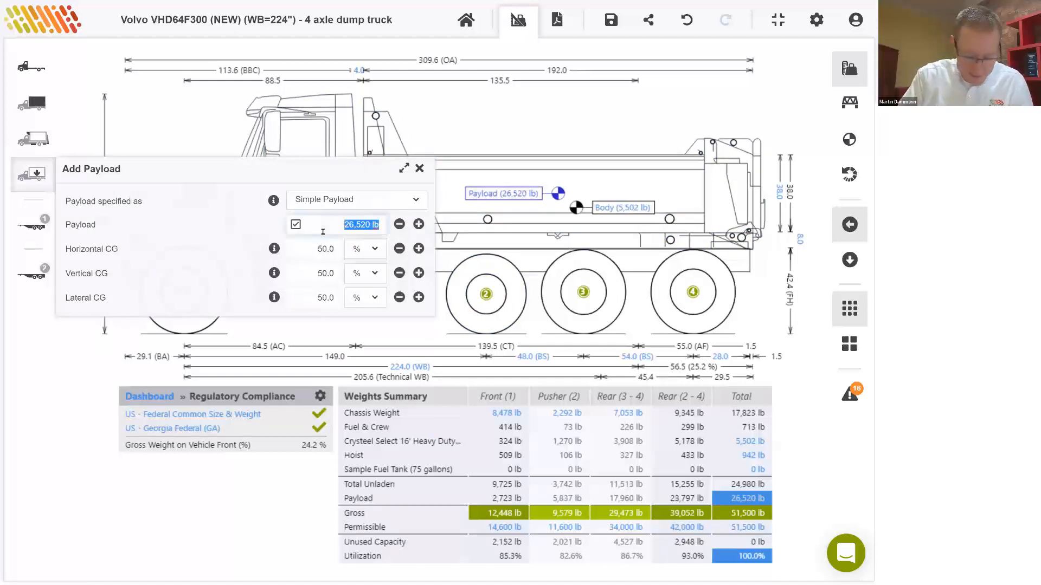
pyautogui.write('29800')
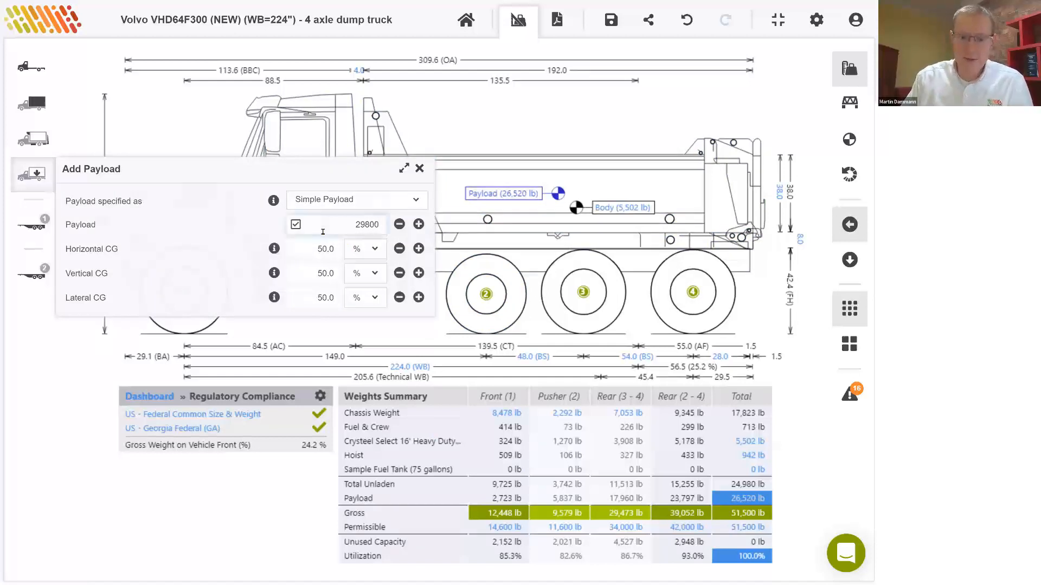
pyautogui.press('Return')
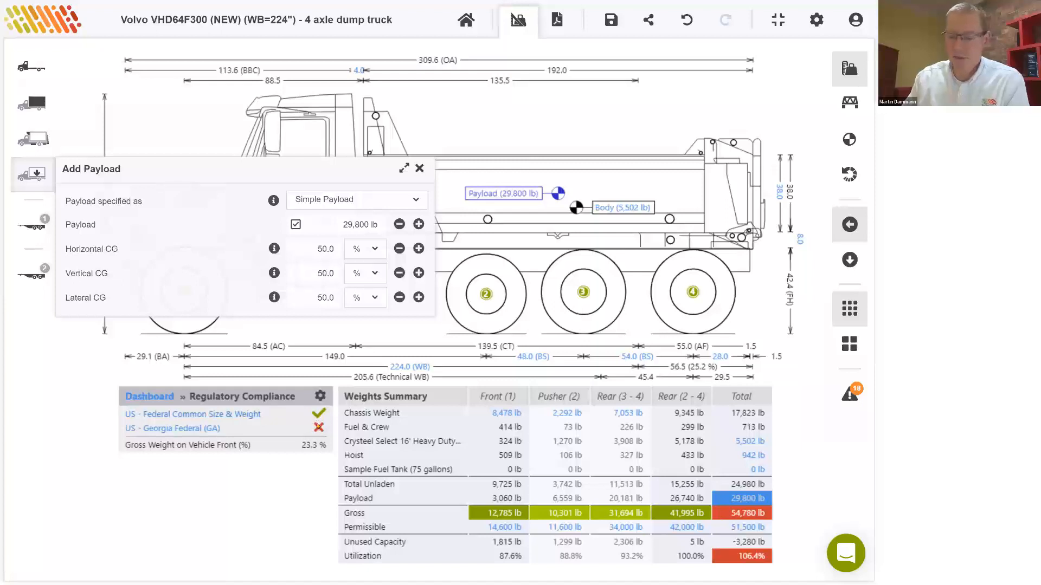
# - Examine the Georgia Federal compliance items and compare the bridge calculation with the three-axle limits in the Permissible Gross Loads table
pyautogui.click(161, 429)
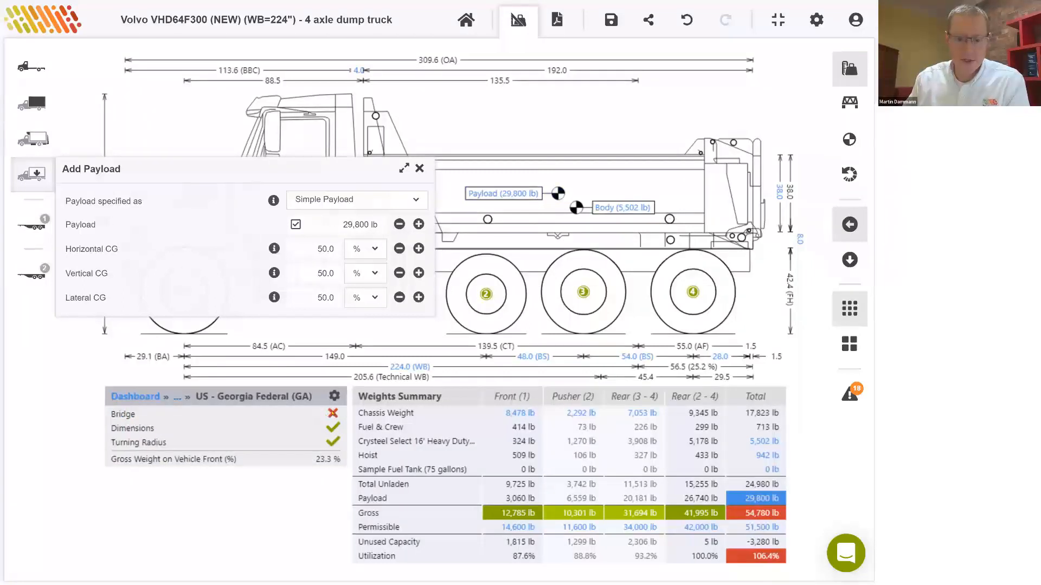
pyautogui.click(419, 168)
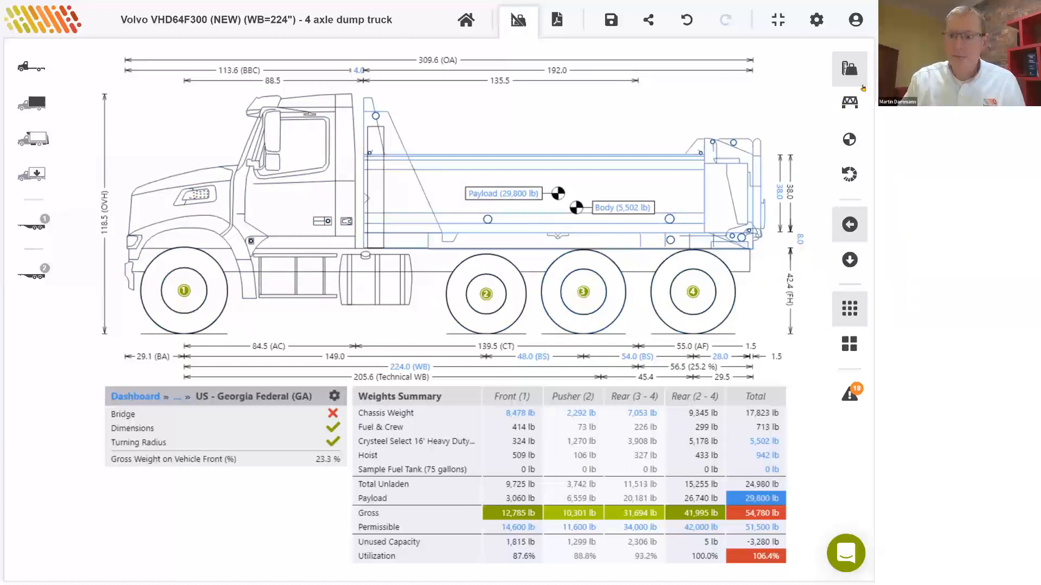
pyautogui.click(849, 103)
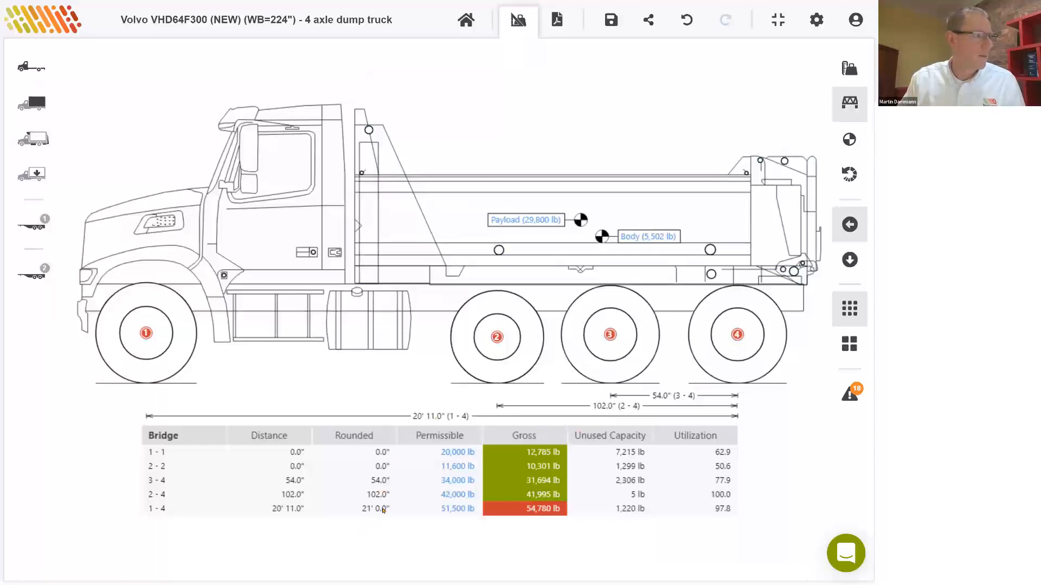
pyautogui.hotkey('alt', 'Tab')
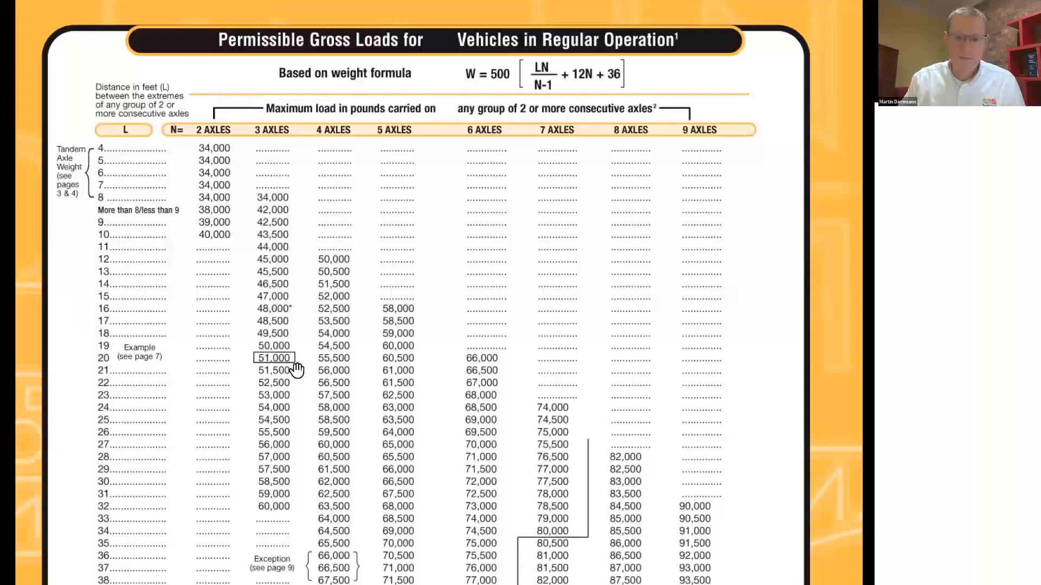
pyautogui.hotkey('alt', 'Tab')
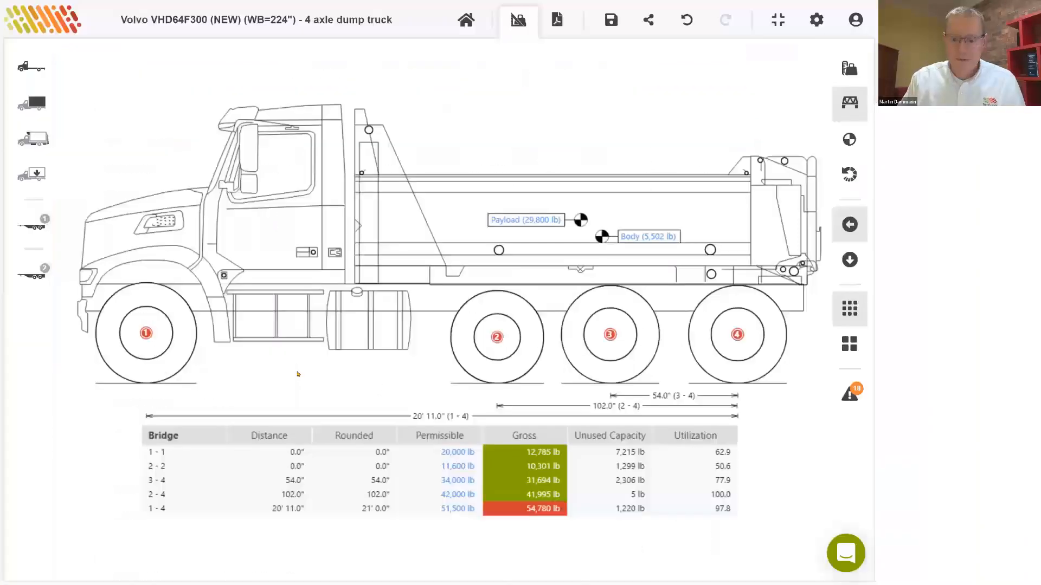
pyautogui.click(843, 71)
pyautogui.click(610, 78)
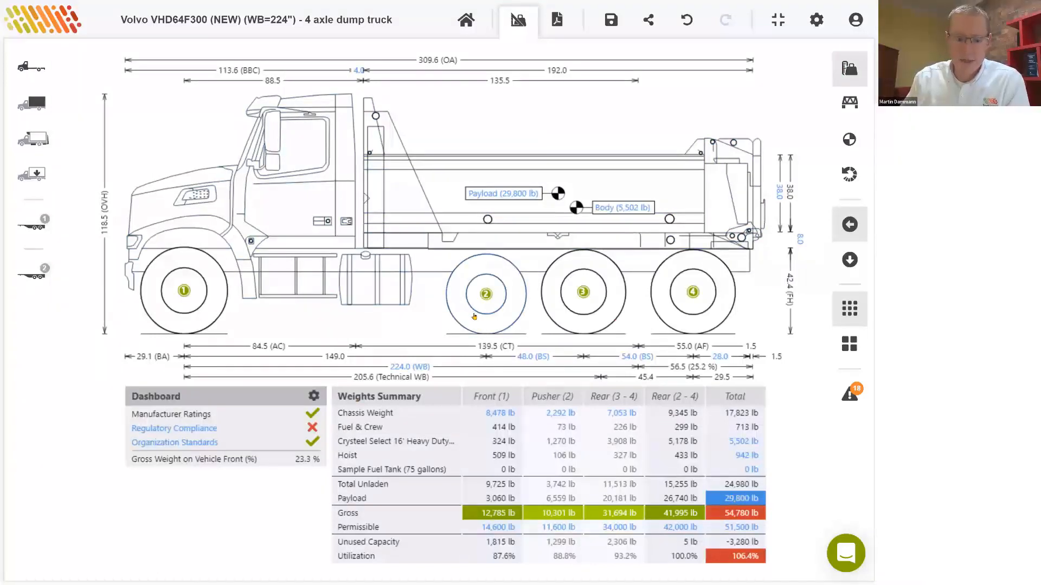
# - Disable the Lifting Axle option for the pusher axle (Axle 2)
pyautogui.click(189, 432)
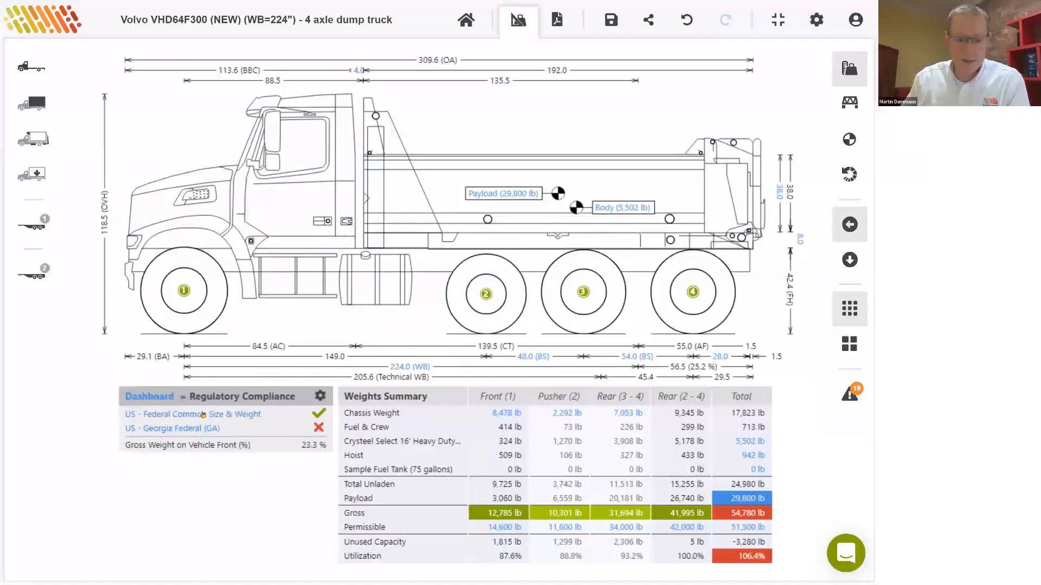
pyautogui.click(483, 274)
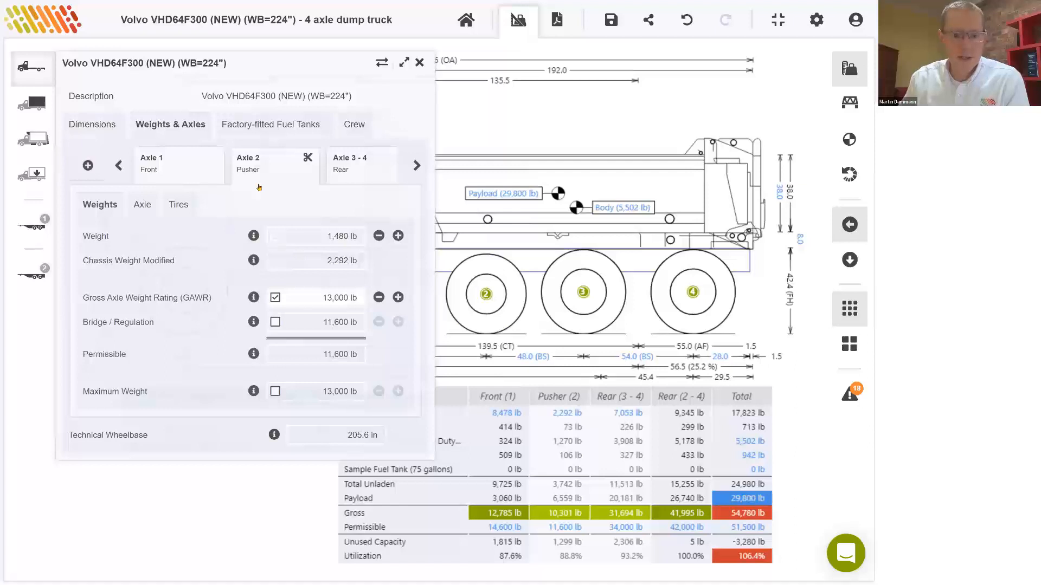
pyautogui.click(143, 204)
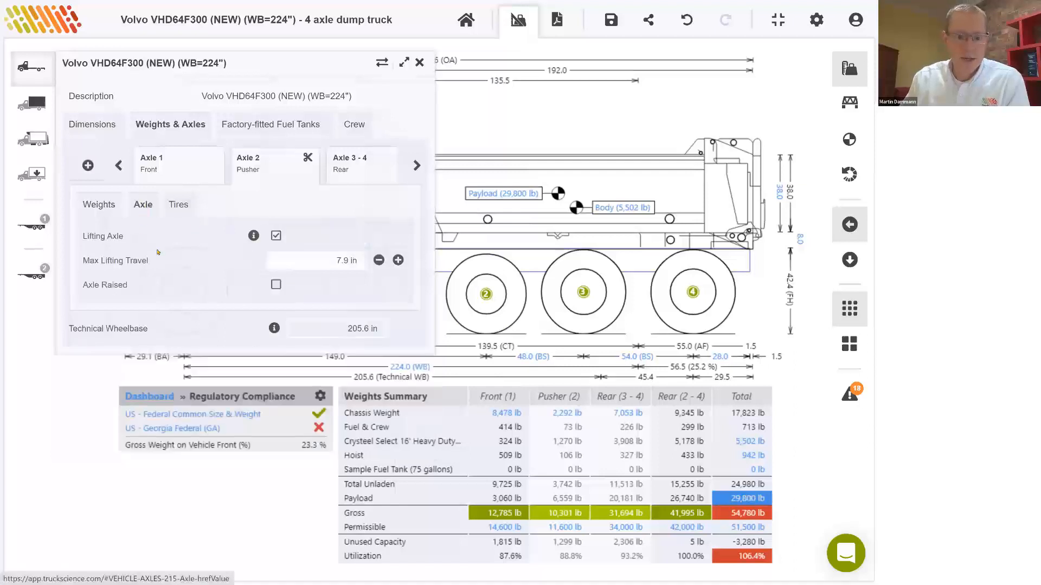
pyautogui.click(276, 236)
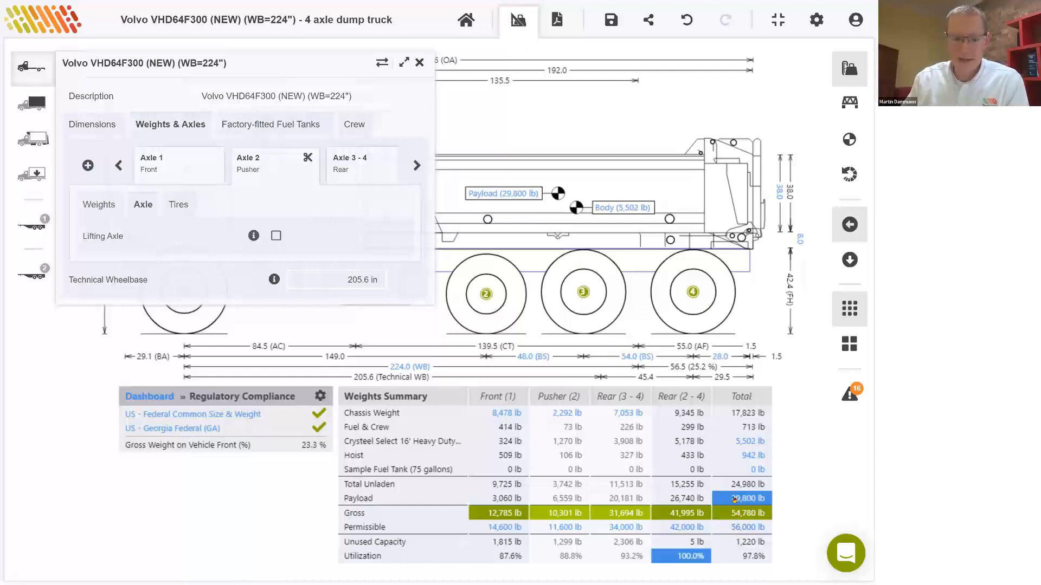
pyautogui.click(420, 63)
# - Remove the fixed payload override so the payload is calculated automatically again
pyautogui.click(497, 200)
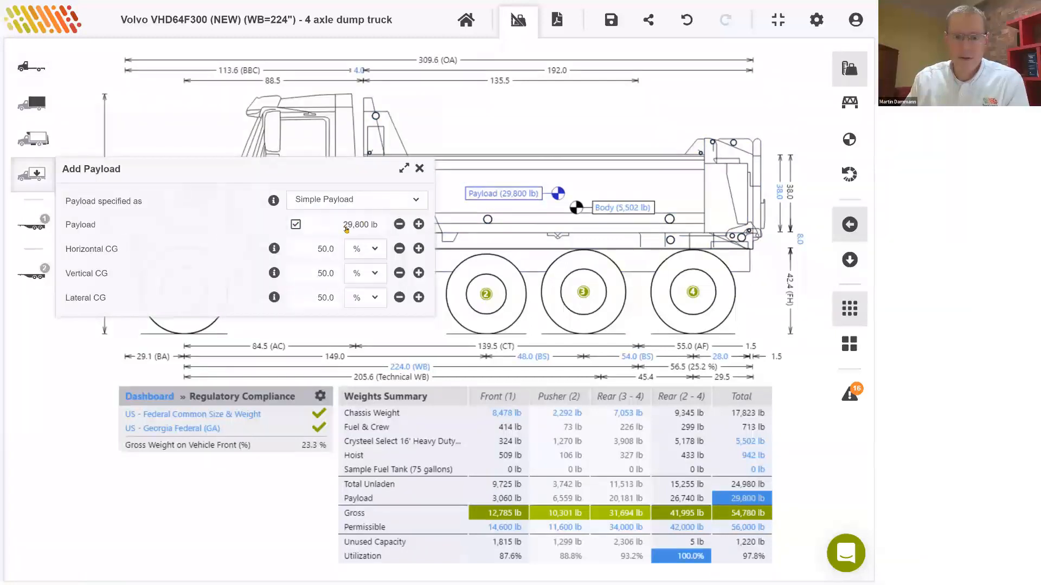
pyautogui.click(296, 225)
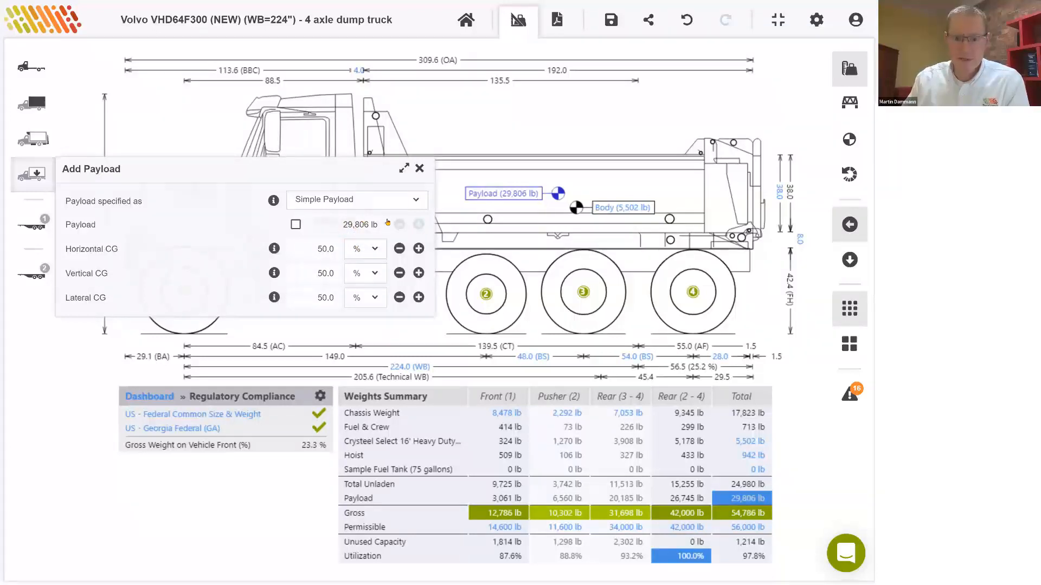
pyautogui.click(419, 169)
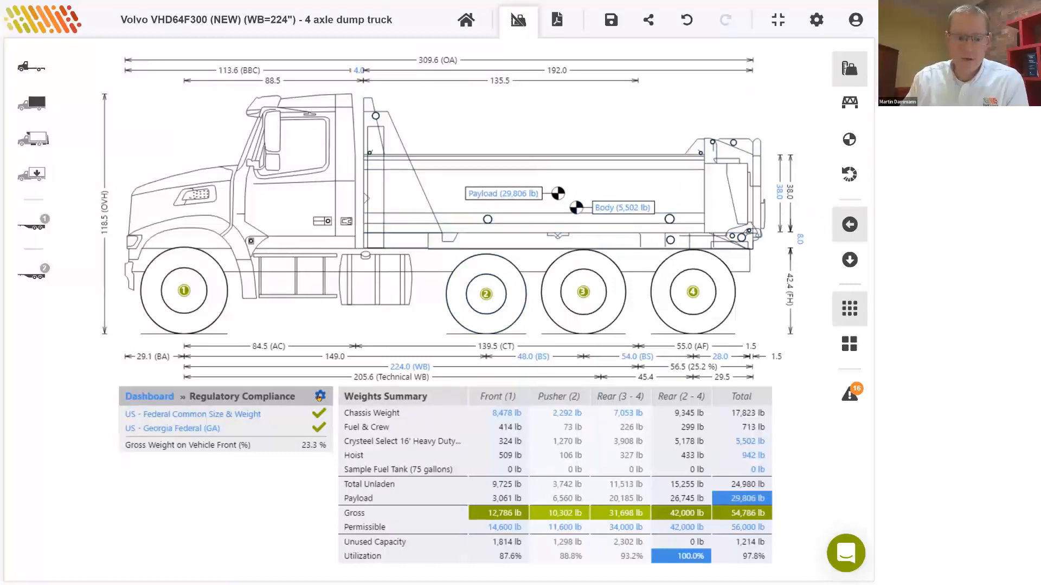
# - Remove US - Federal Common Size & Weight from the applied regulations, keeping US - Georgia Federal (GA), and show the bridge calculation
pyautogui.click(320, 398)
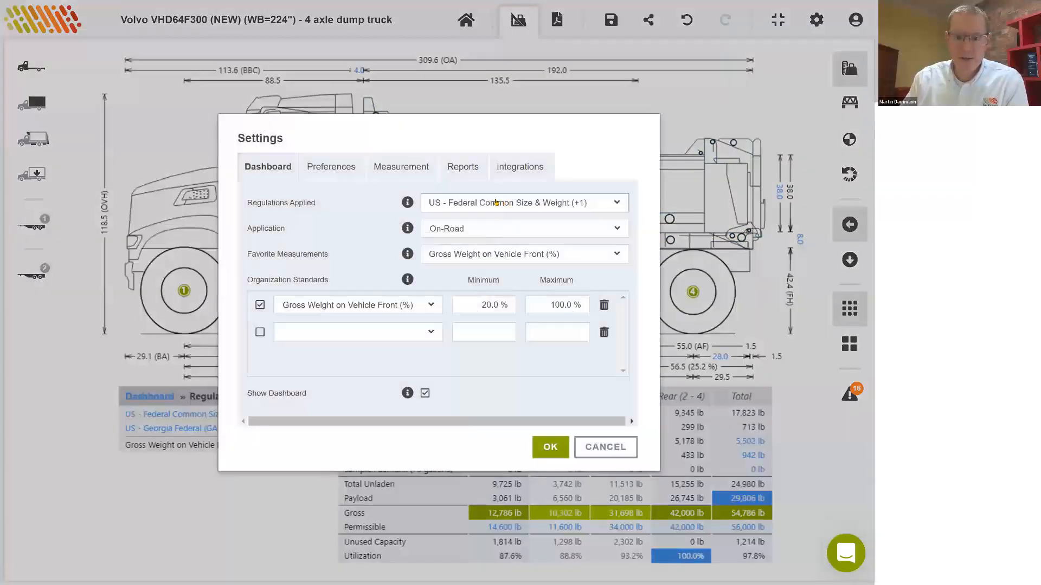
pyautogui.click(470, 204)
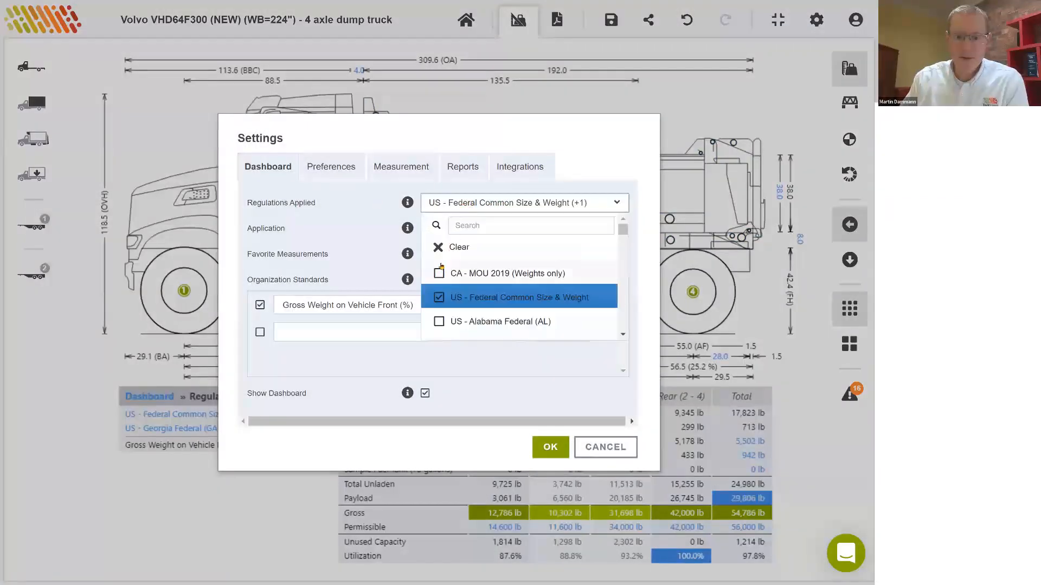
pyautogui.click(439, 298)
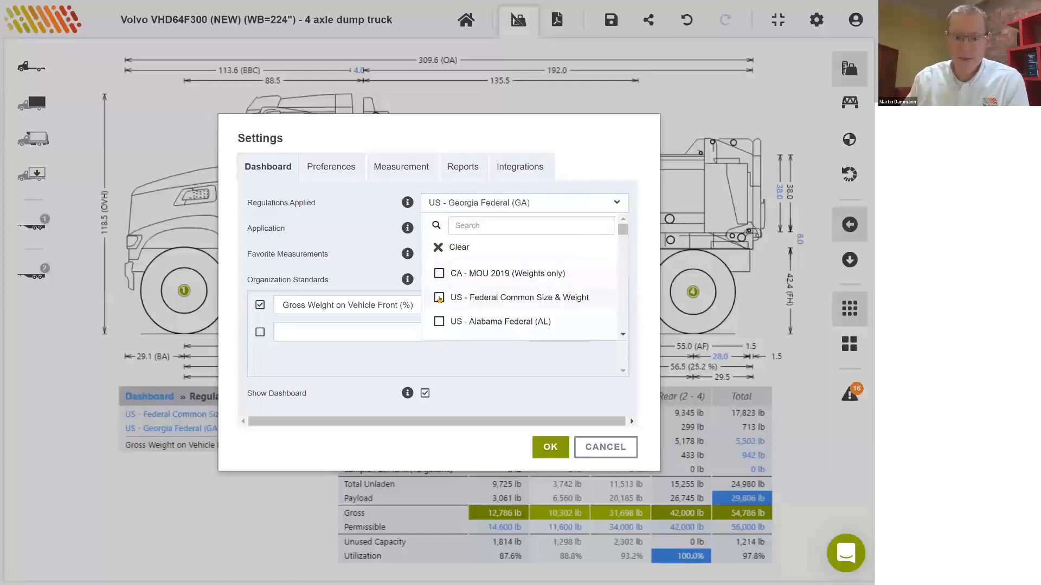
pyautogui.click(395, 364)
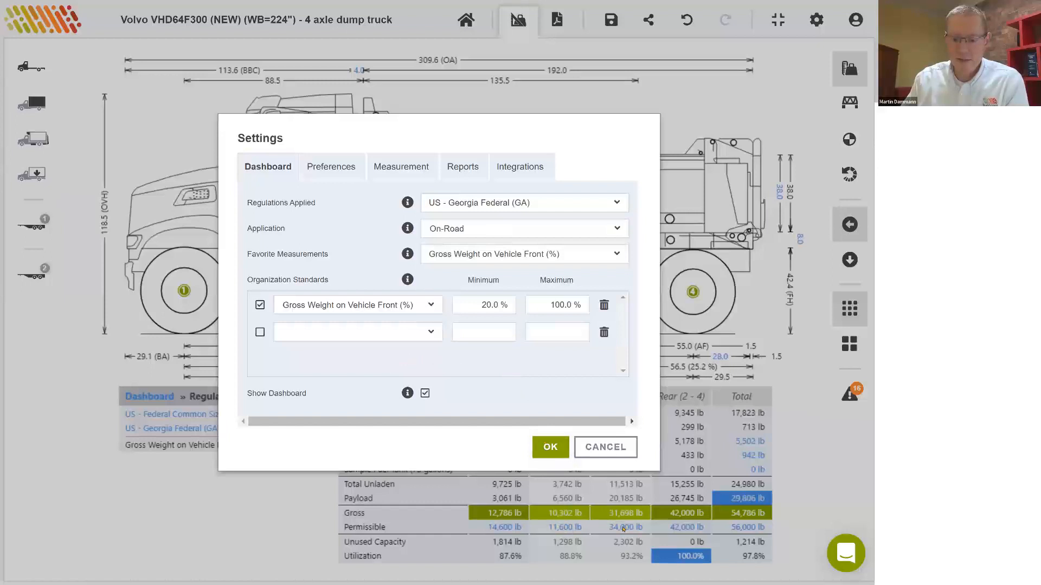
pyautogui.click(550, 447)
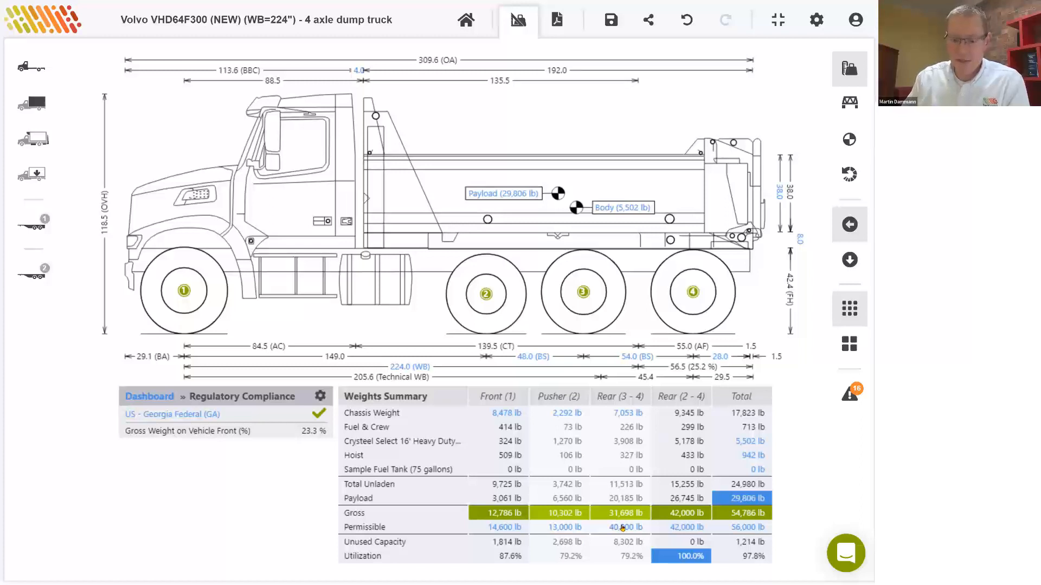
pyautogui.click(849, 103)
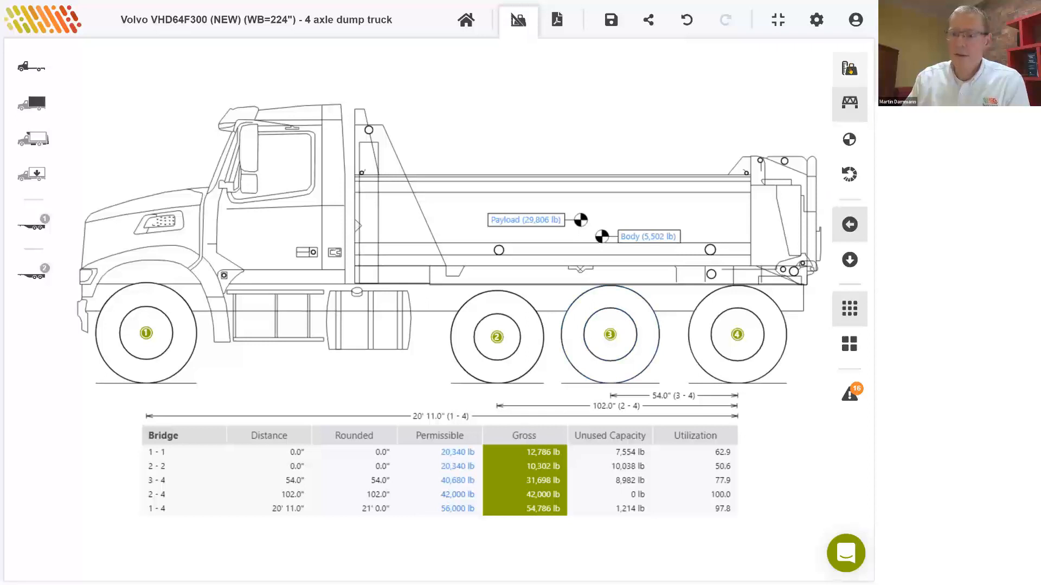
# - Return to the weights summary view and open the Regulatory Compliance details on the dashboard
pyautogui.click(850, 69)
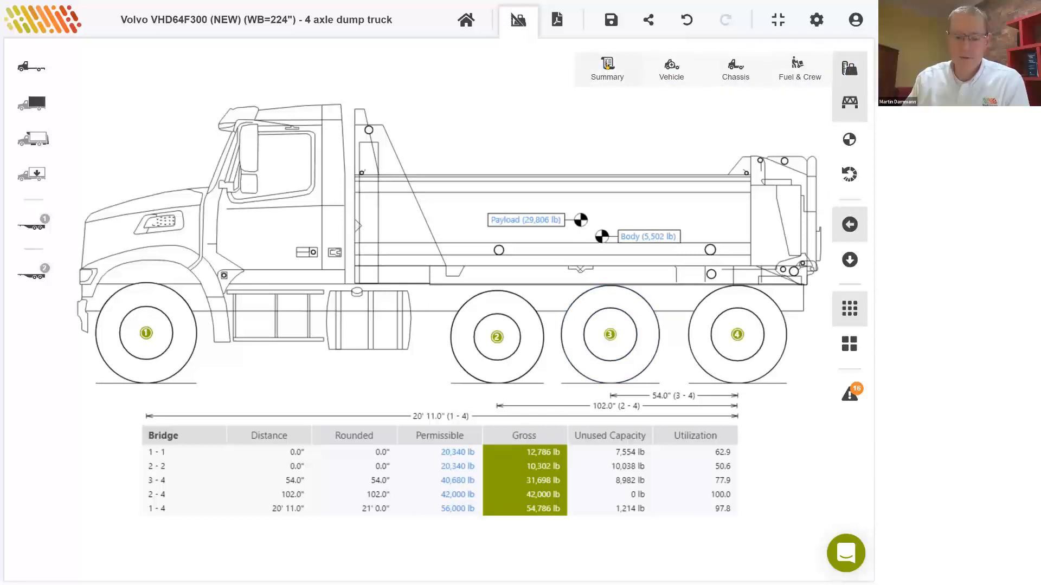
pyautogui.click(607, 69)
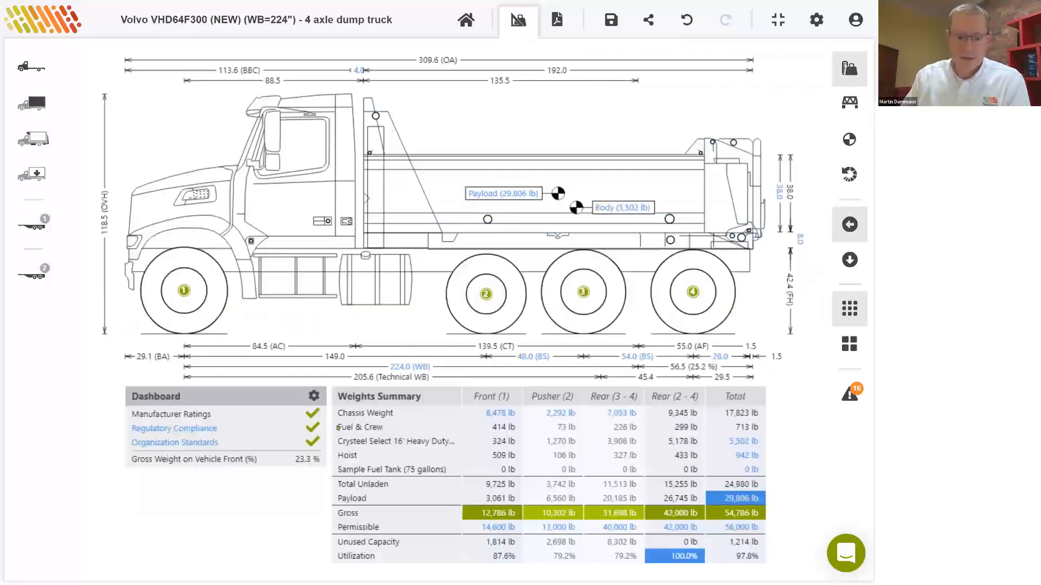
pyautogui.click(176, 432)
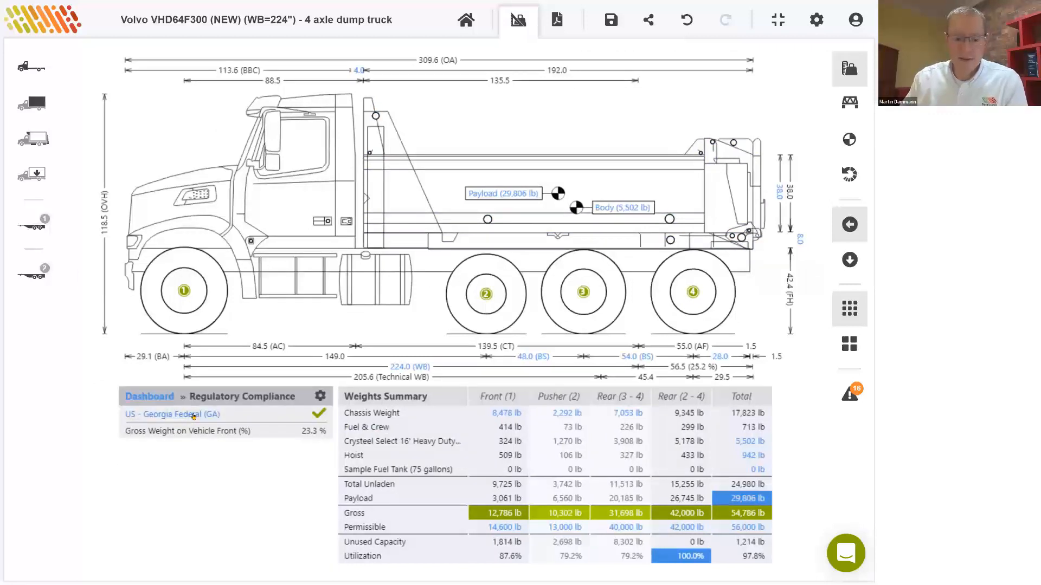
# - Add US - South Carolina Federal (SC) to the applied regulations alongside US - Georgia Federal (GA)
pyautogui.click(818, 19)
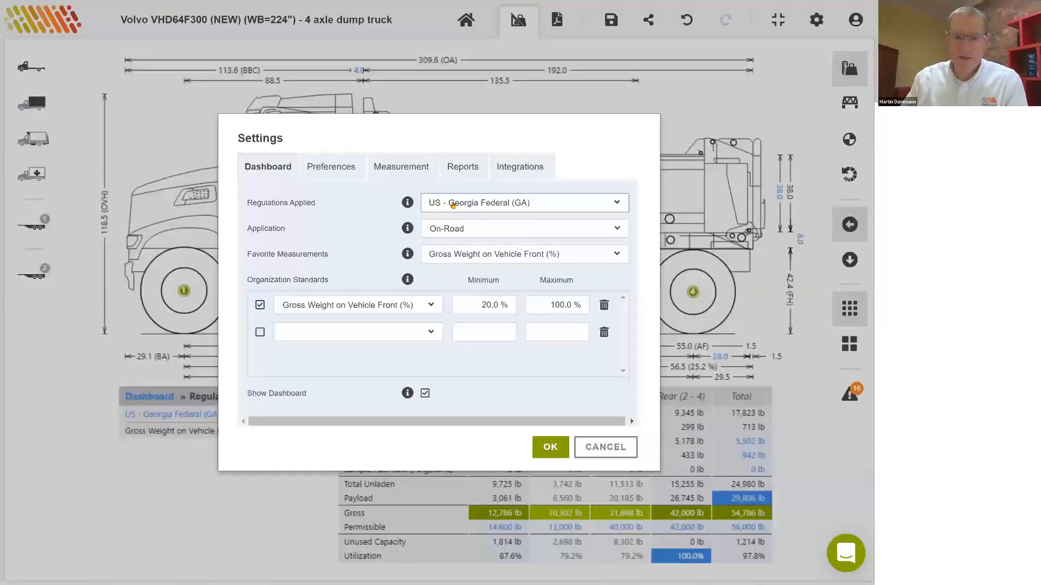
pyautogui.click(452, 205)
pyautogui.click(466, 231)
pyautogui.write('s')
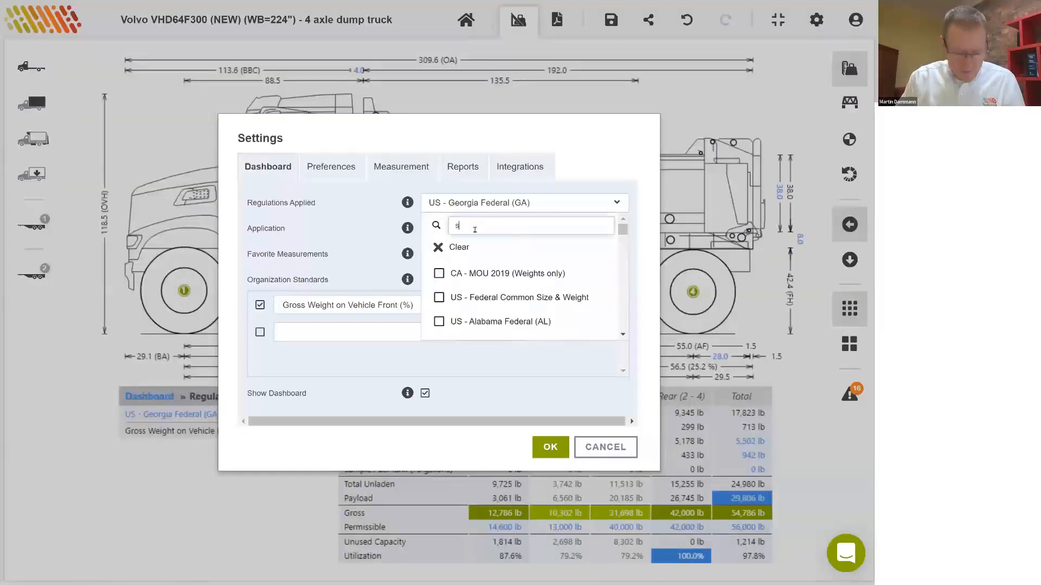
pyautogui.write('c')
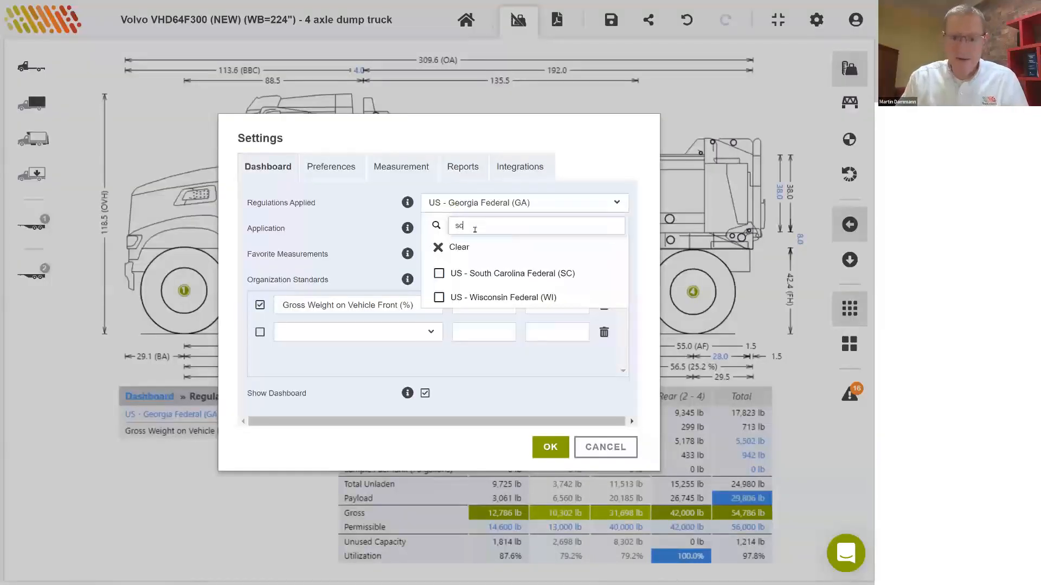
pyautogui.click(439, 274)
pyautogui.click(505, 370)
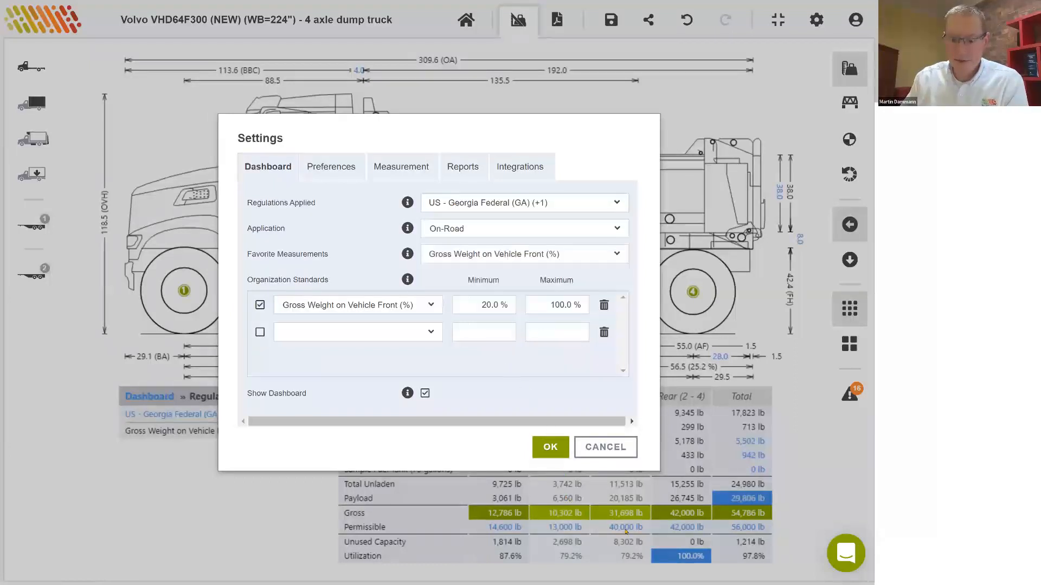
pyautogui.click(553, 446)
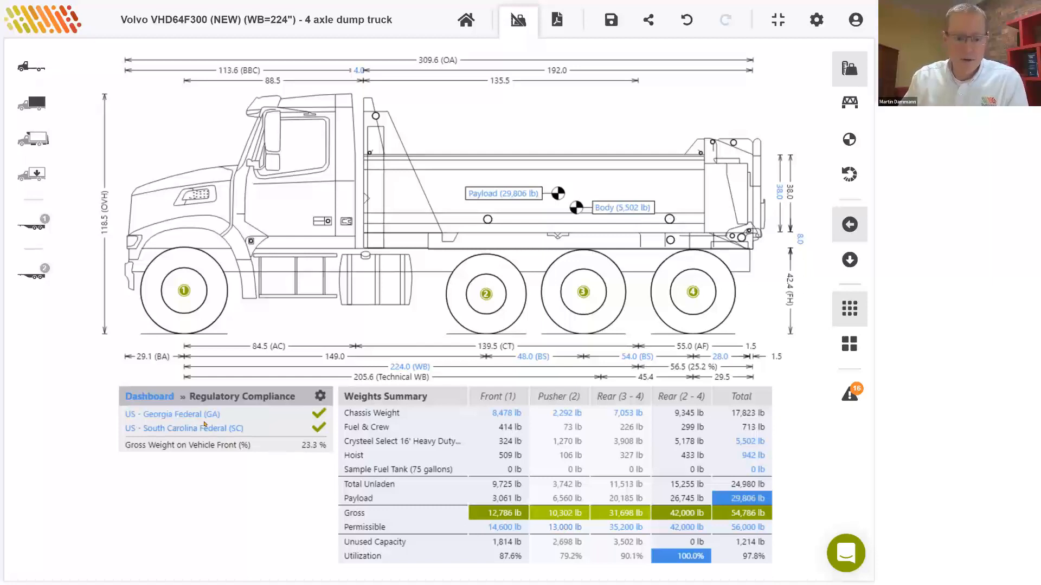
# - Add US - Washington Federal (WA) as a third applied regulation
pyautogui.click(321, 395)
pyautogui.click(469, 204)
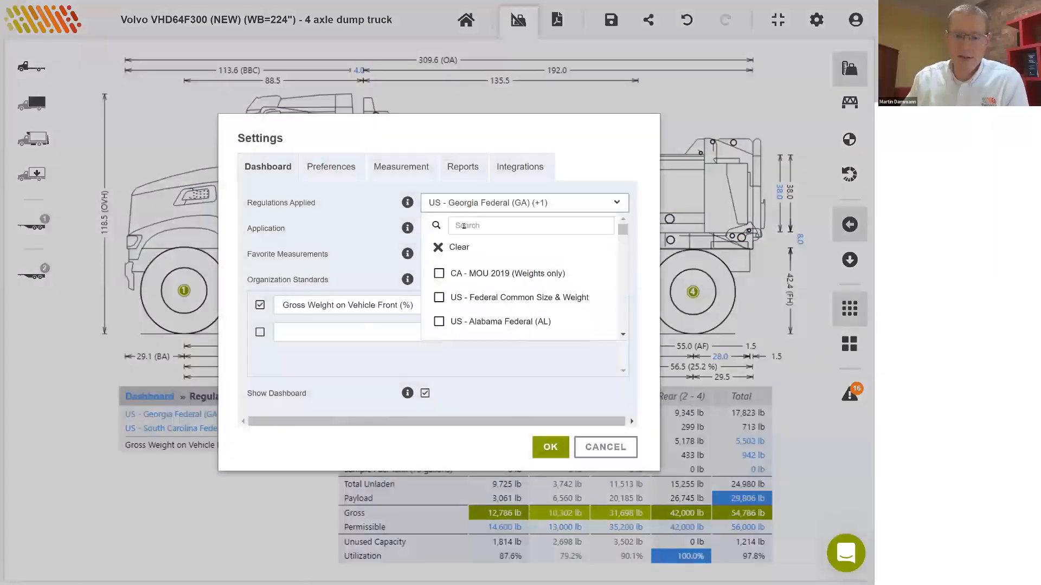
pyautogui.click(464, 226)
pyautogui.write('was')
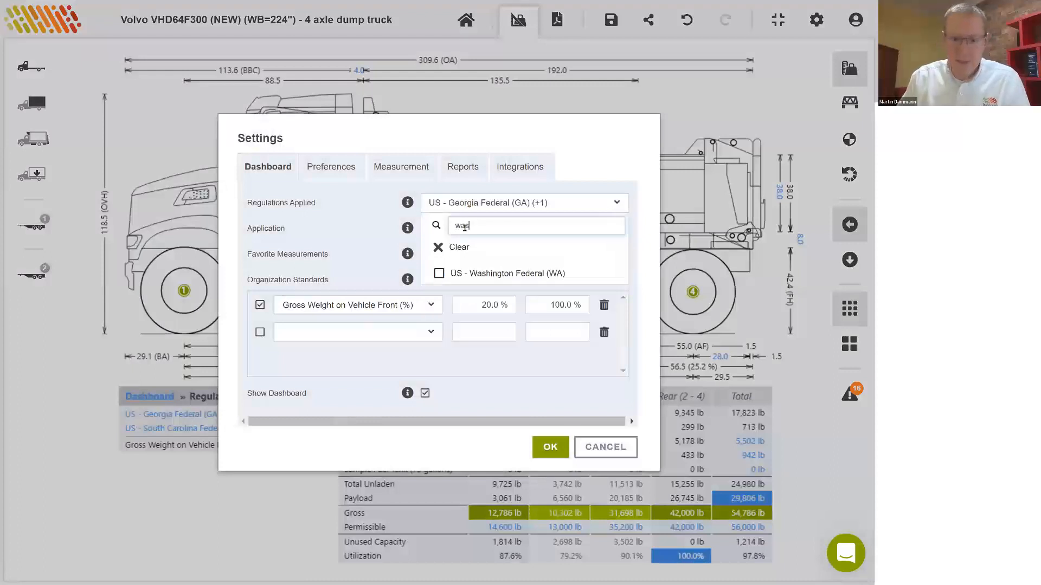
pyautogui.click(438, 274)
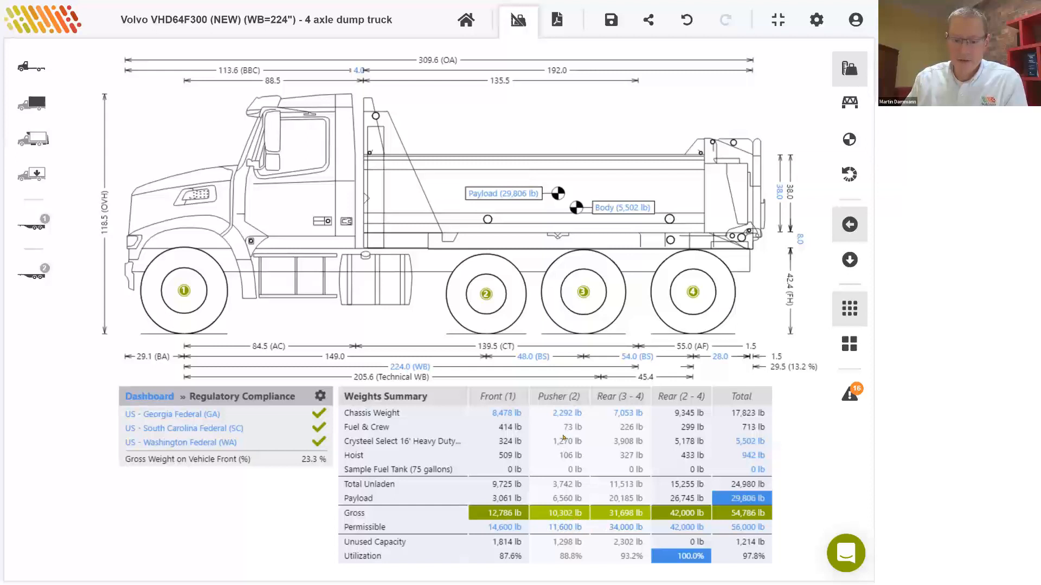
# - Override the front axle's (Axle 1) tire width with 16.7 in
pyautogui.click(506, 528)
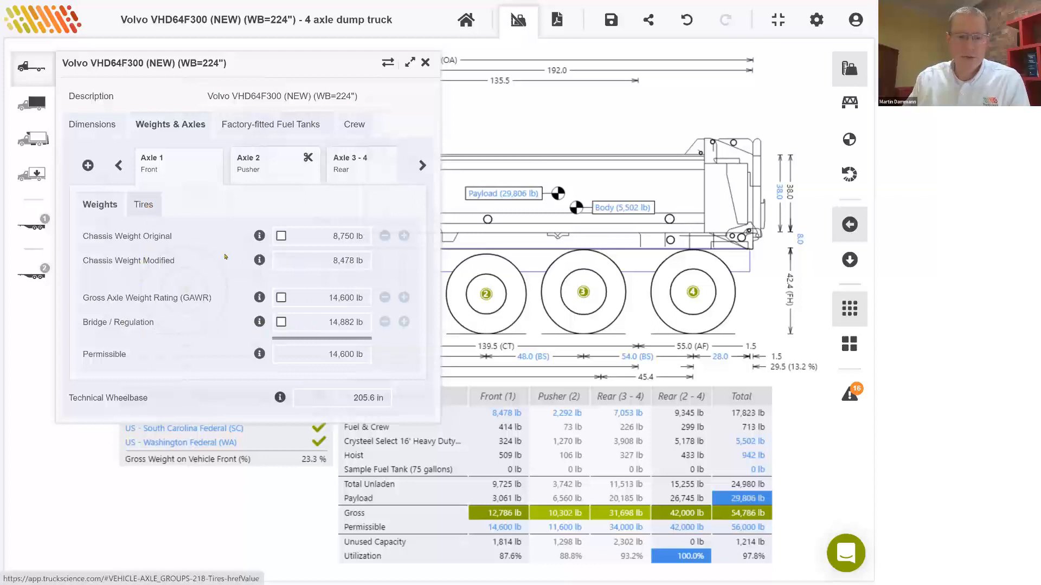
pyautogui.click(146, 206)
pyautogui.rightClick(271, 259)
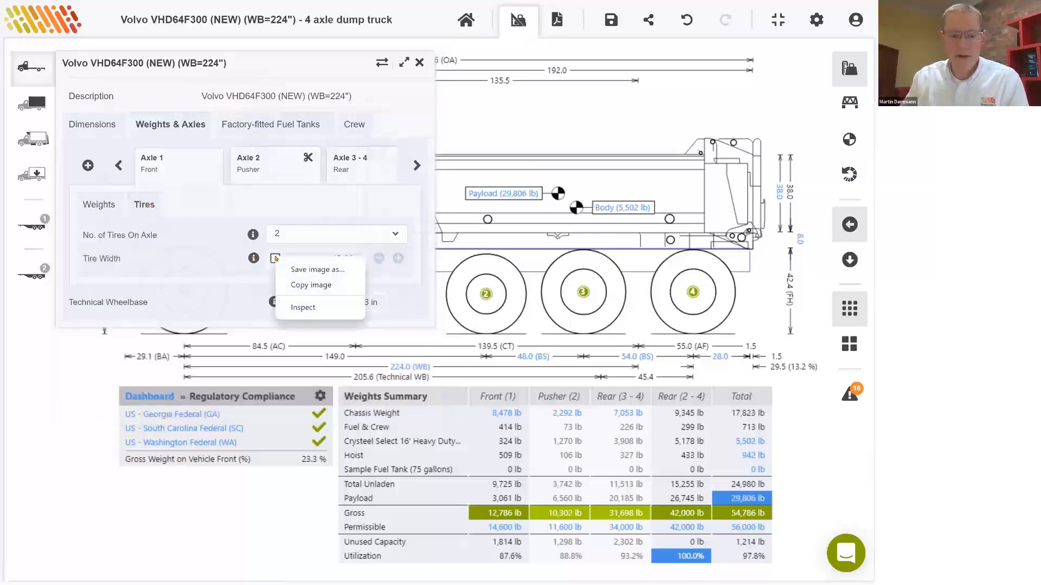
pyautogui.click(271, 259)
pyautogui.click(275, 259)
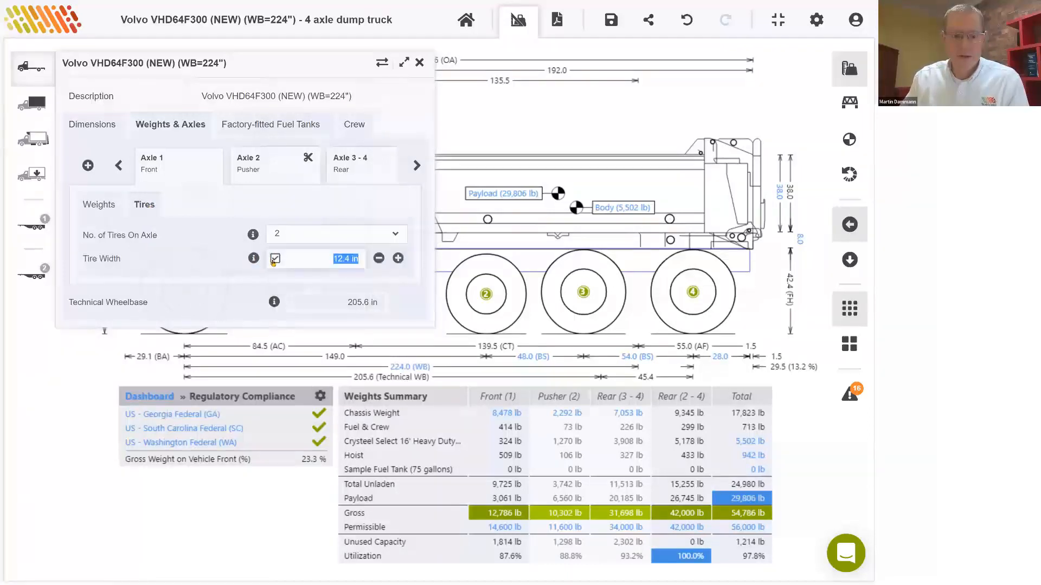
pyautogui.write('1')
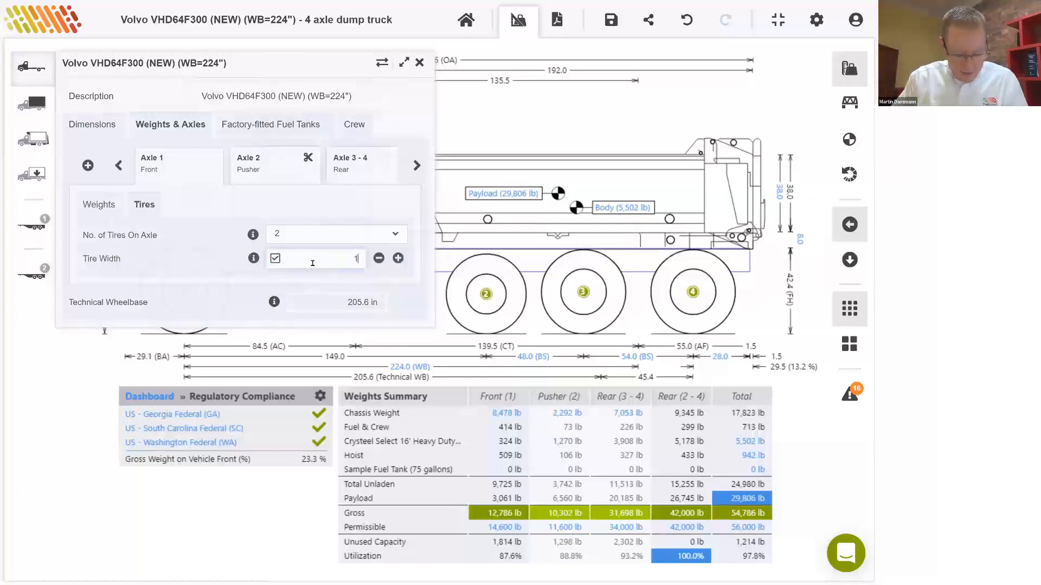
pyautogui.write('6.7')
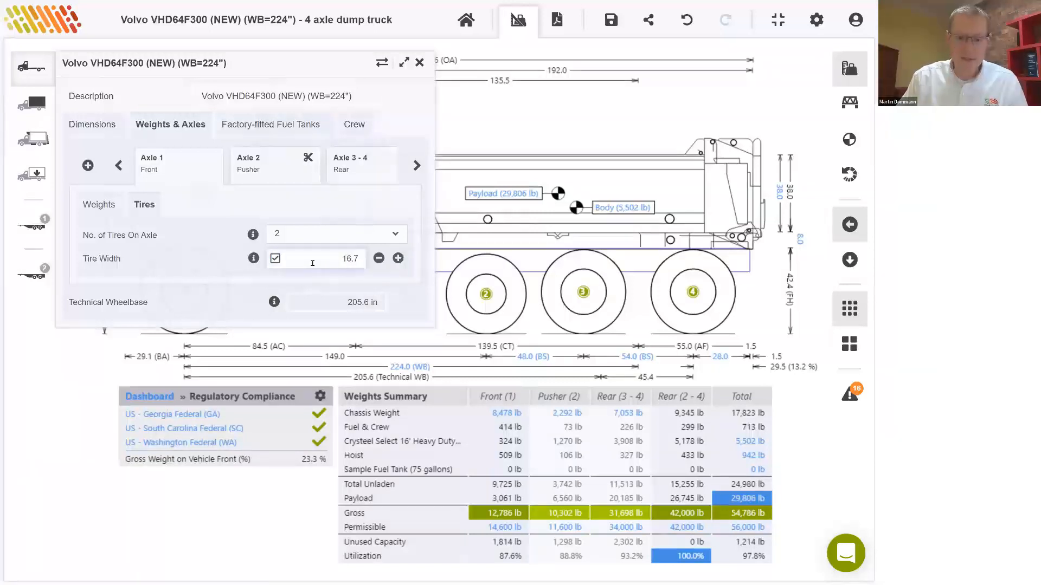
pyautogui.press('Return')
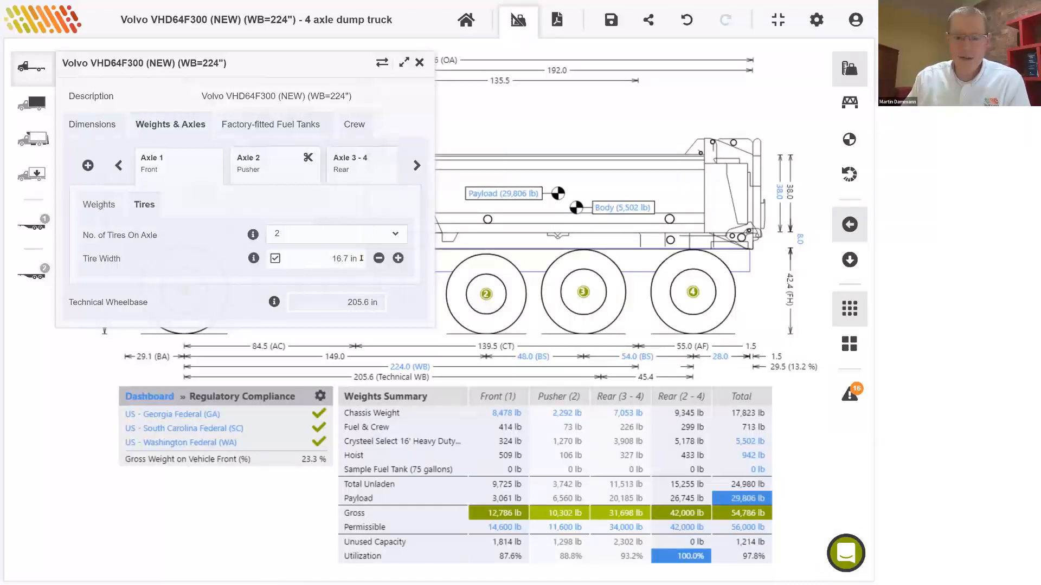
pyautogui.click(324, 259)
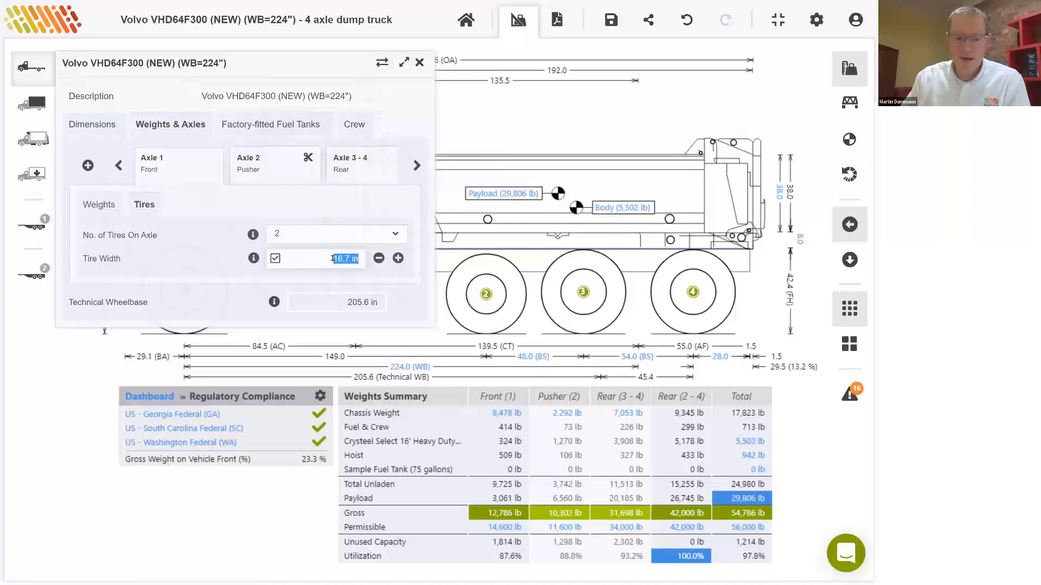
# - Override the front axle's Gross Axle Weight Rating (GAWR) with 20,000 lb and close the chassis properties
pyautogui.click(101, 206)
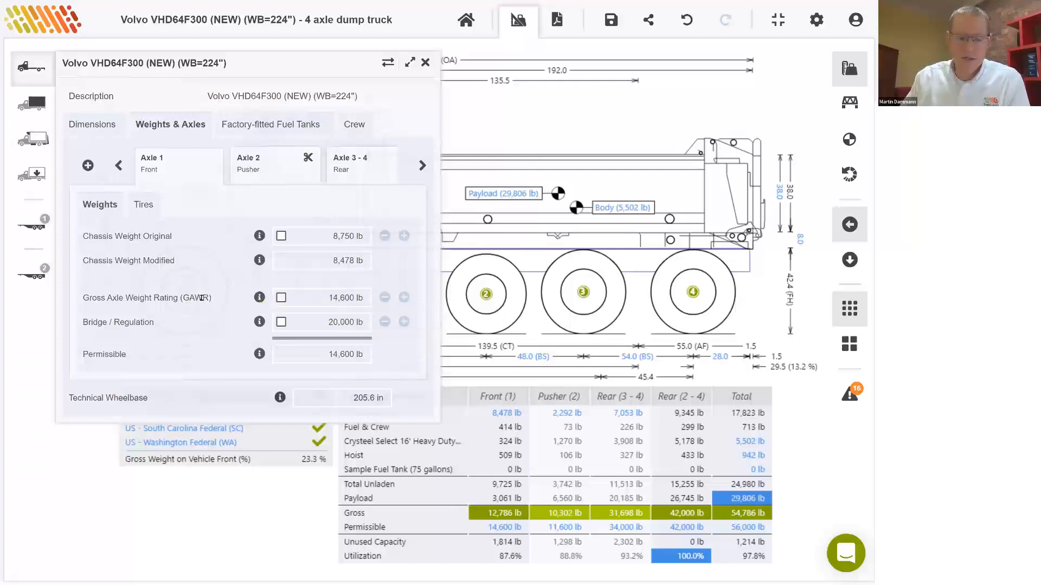
pyautogui.click(303, 300)
pyautogui.write('20000')
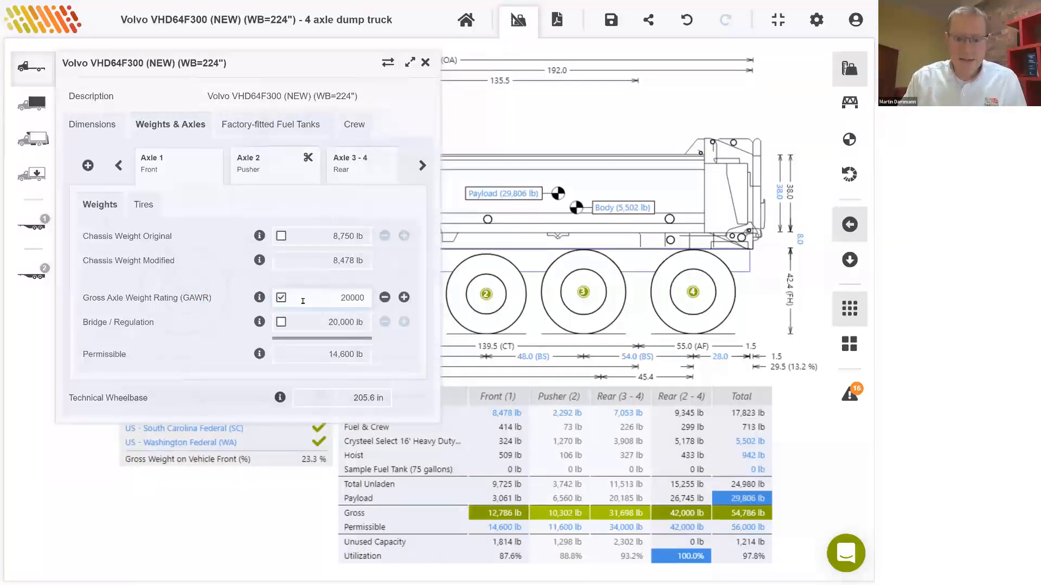
pyautogui.press('Return')
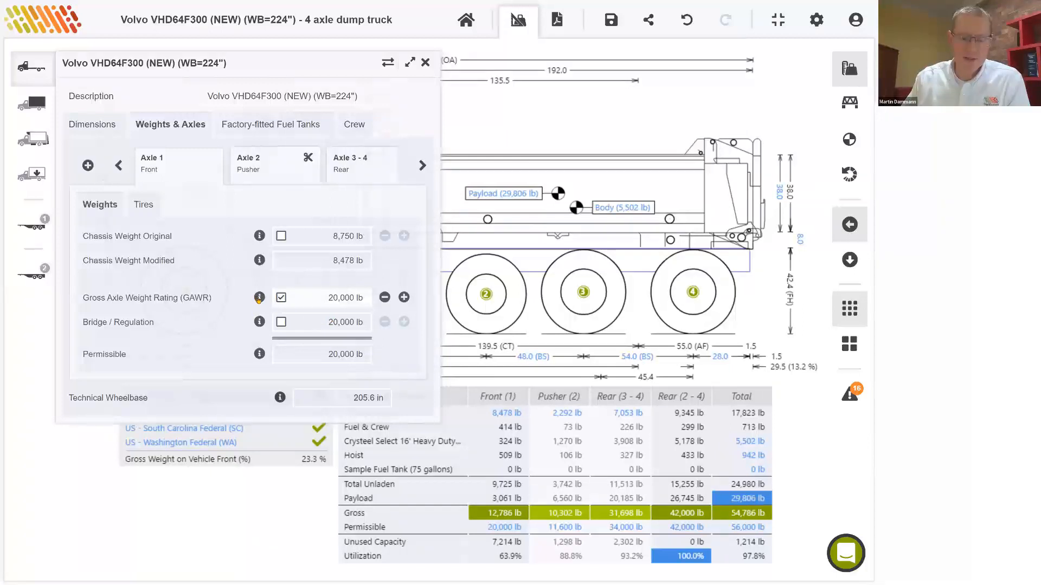
pyautogui.click(321, 297)
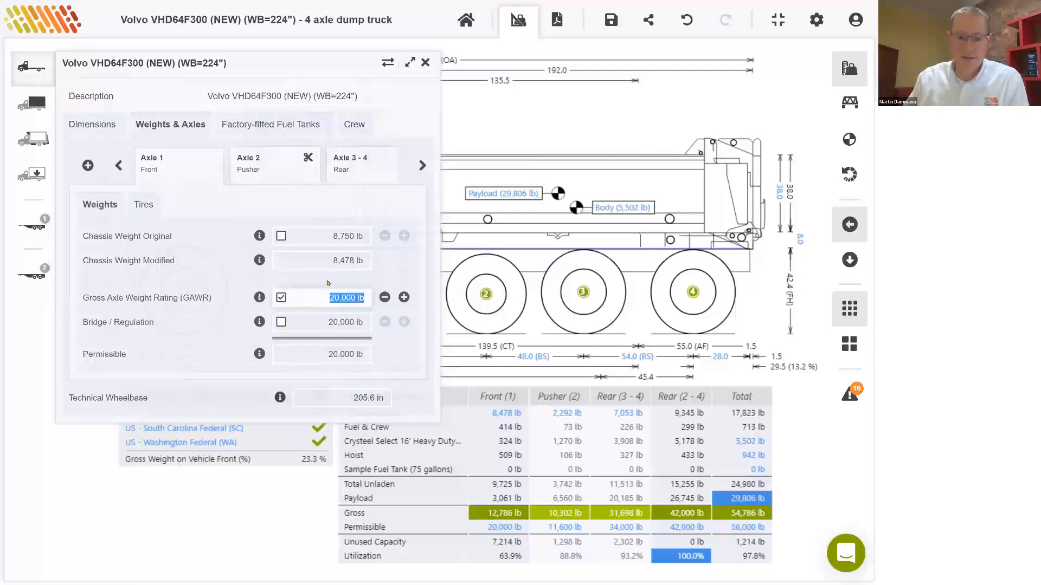
pyautogui.click(328, 283)
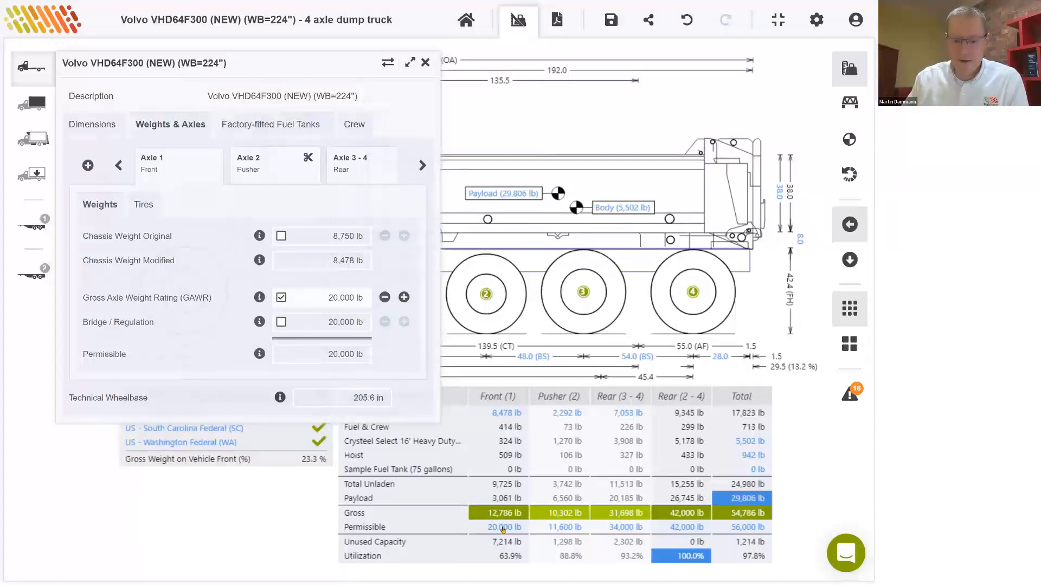
pyautogui.click(426, 64)
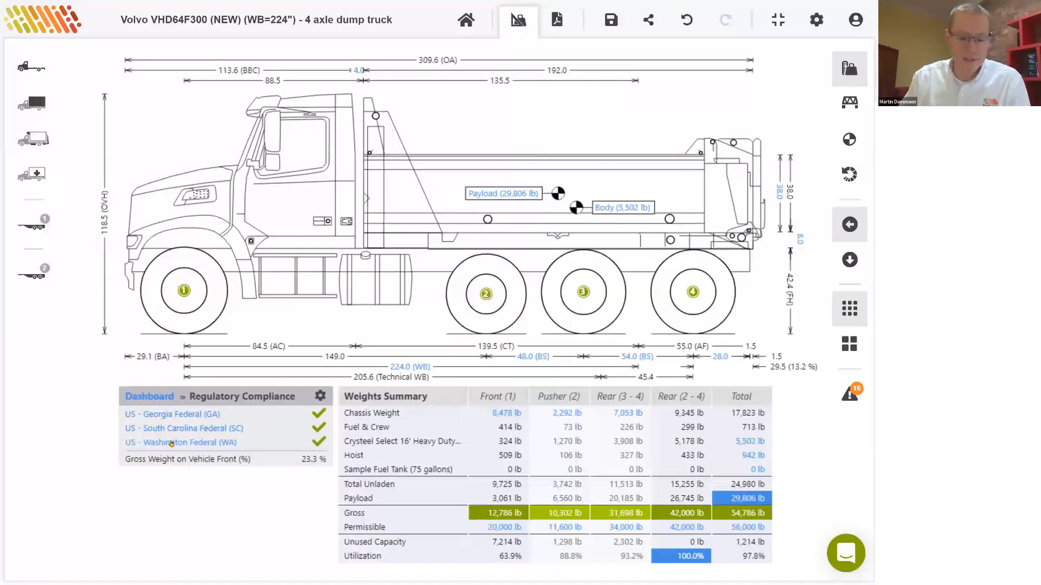
# - Review the notes on the manufacturer ratings and the applied regulations
pyautogui.click(849, 395)
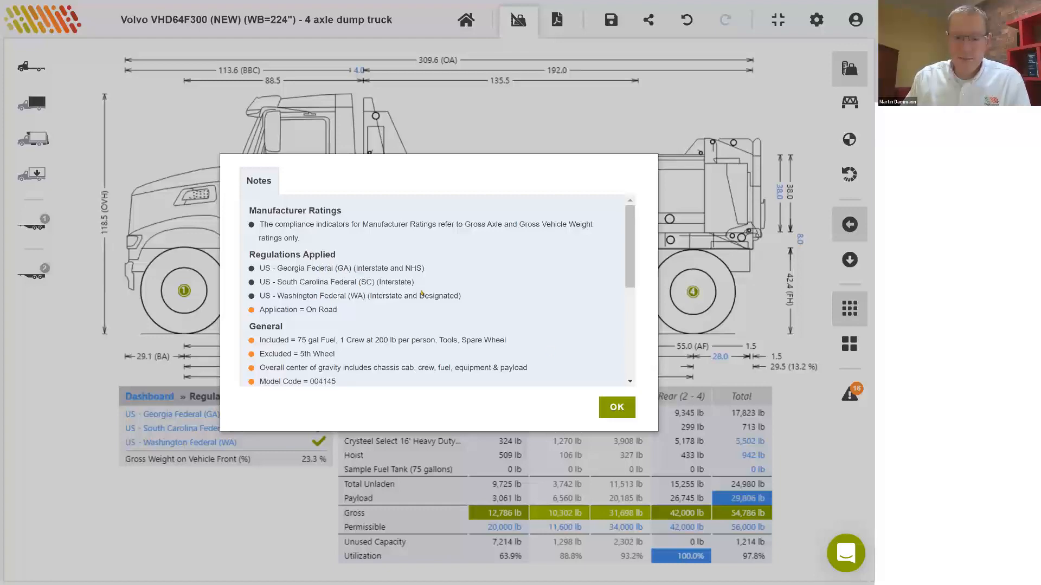
pyautogui.click(612, 406)
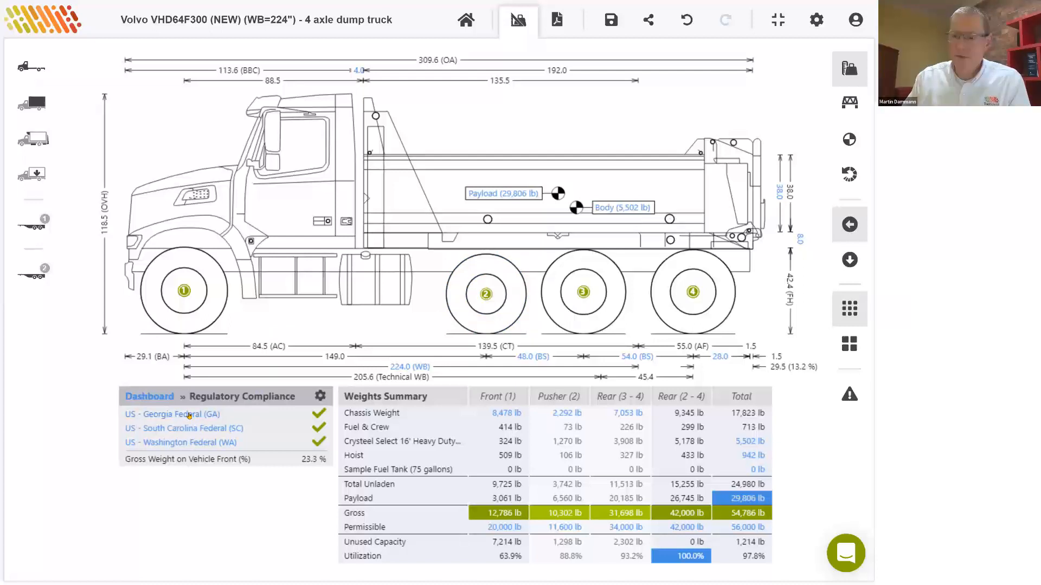
# - Show the truck's smallest turning circle and open the Organization Standards details on the dashboard
pyautogui.click(849, 175)
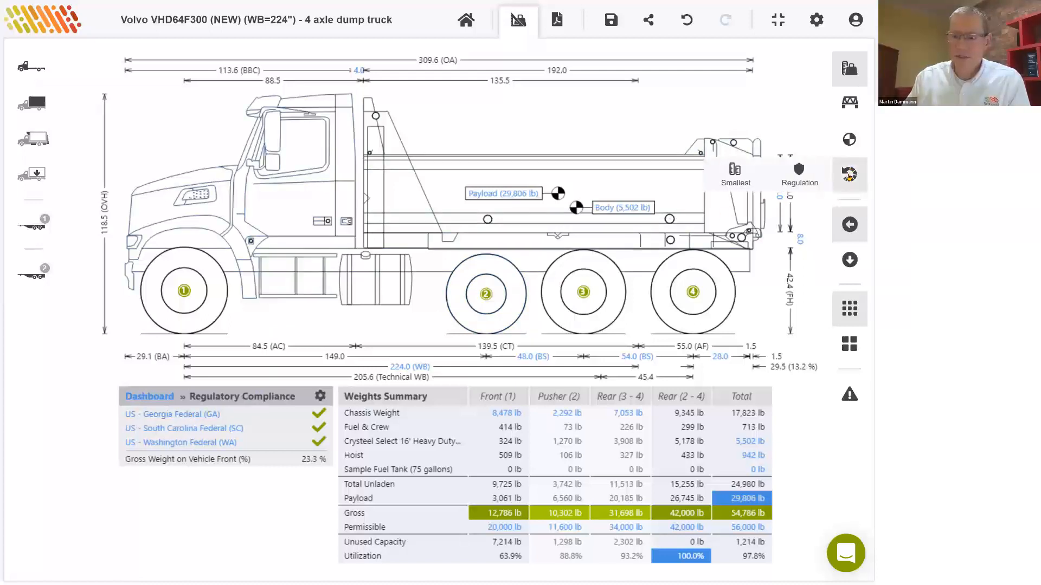
pyautogui.click(737, 182)
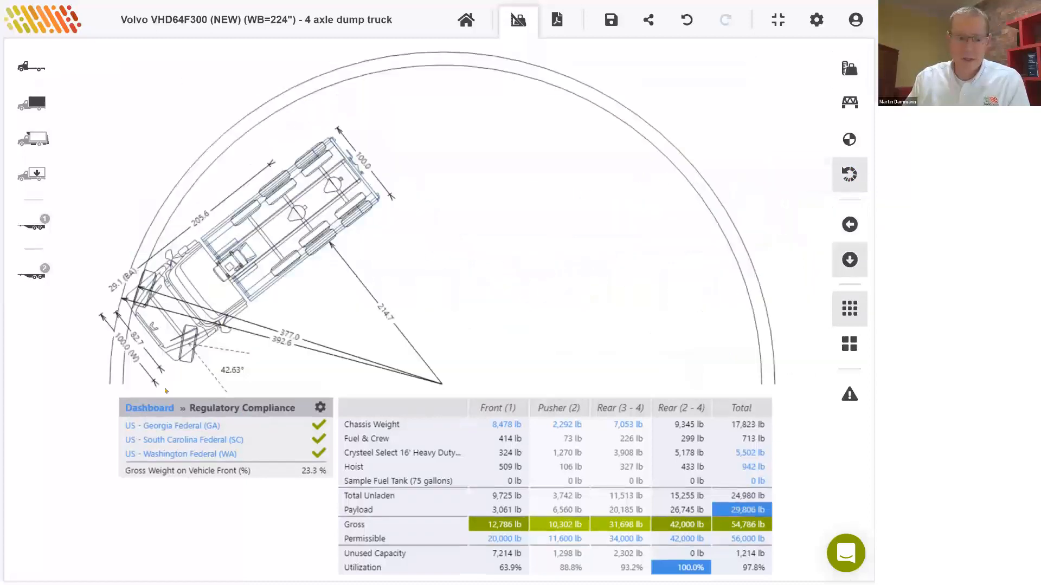
pyautogui.click(143, 409)
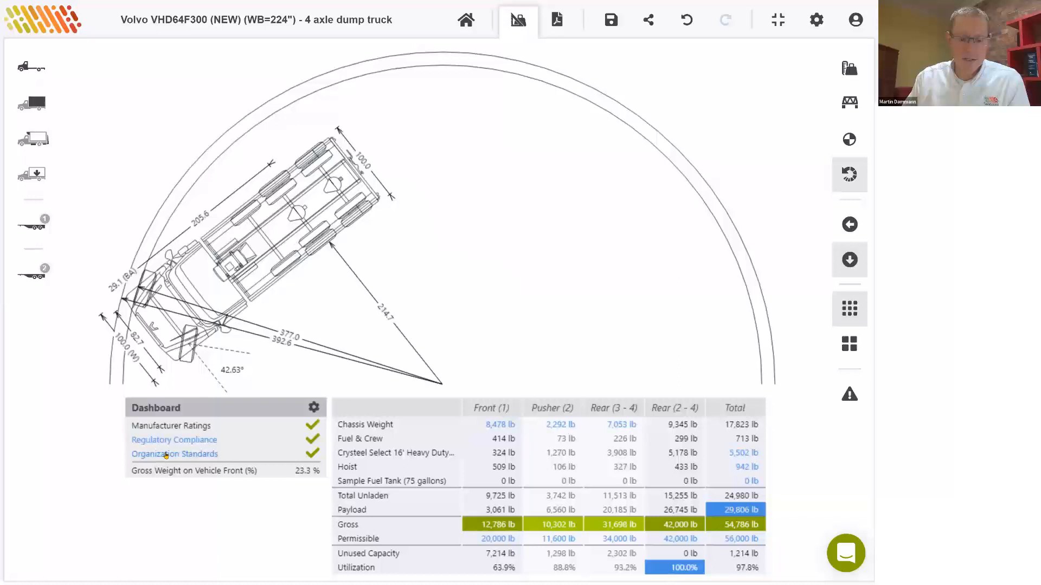
pyautogui.click(166, 456)
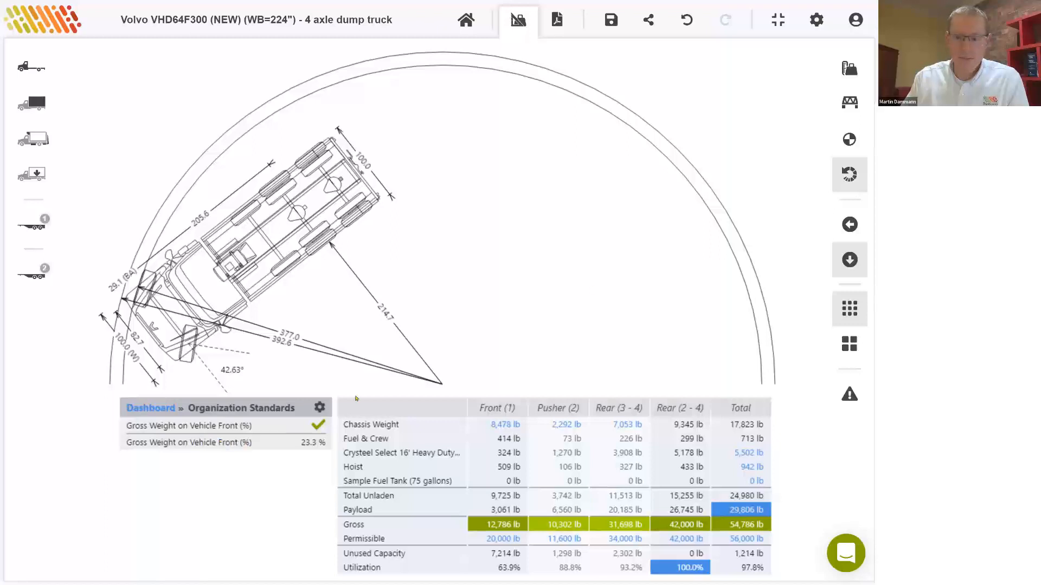
# - Add Turning Radius (Curb to Curb) to the dashboard's favorite measurements
pyautogui.click(319, 408)
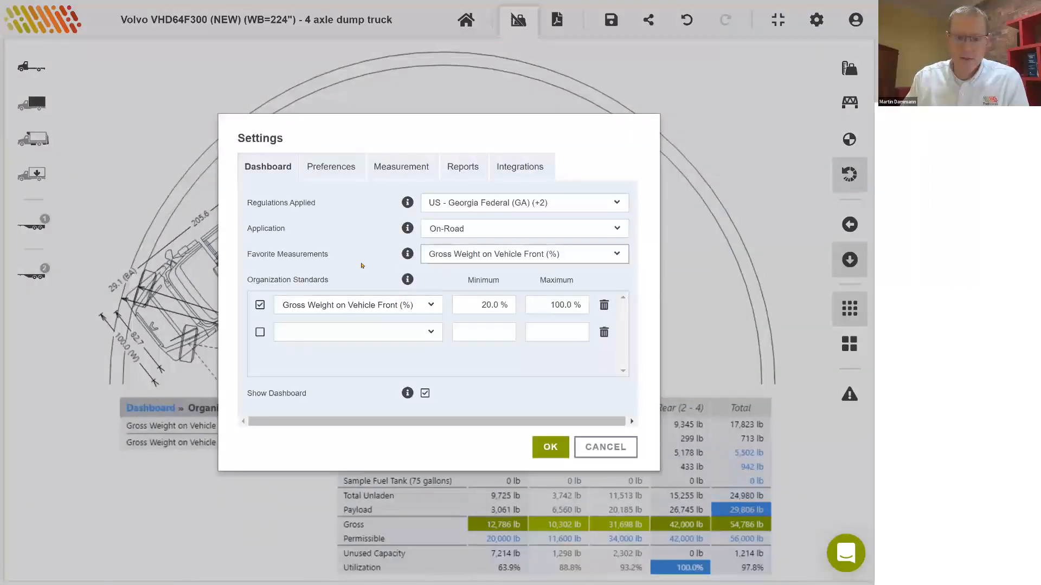
pyautogui.click(468, 255)
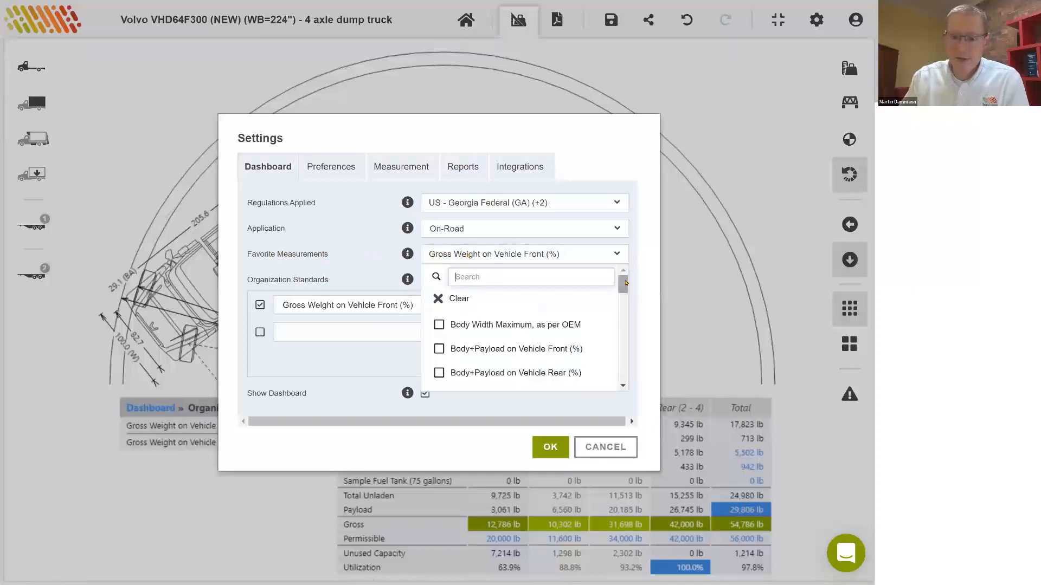
pyautogui.moveTo(624, 280); pyautogui.dragTo(627, 358)
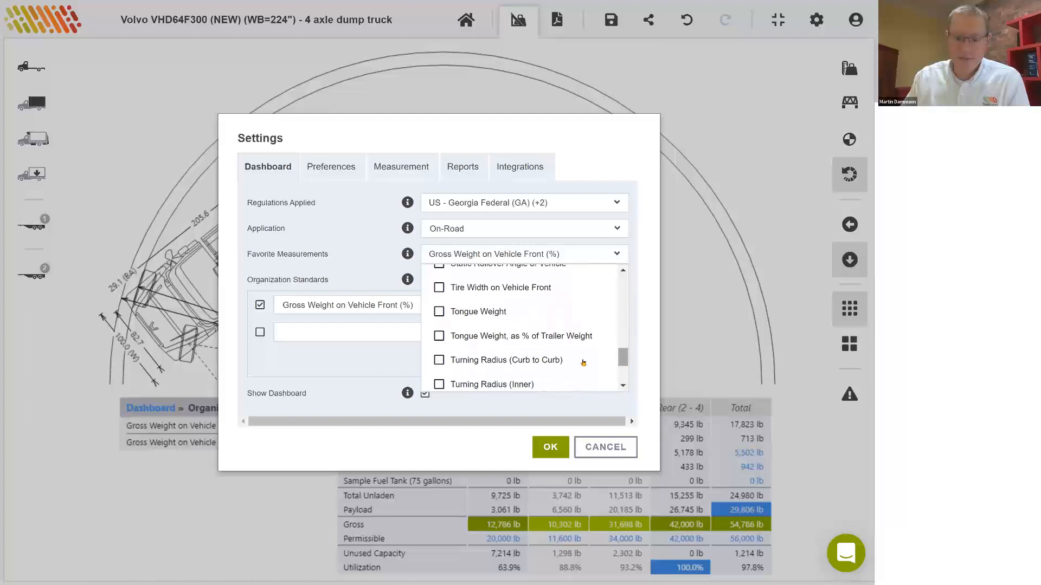
pyautogui.scroll(-1, 482, 321)
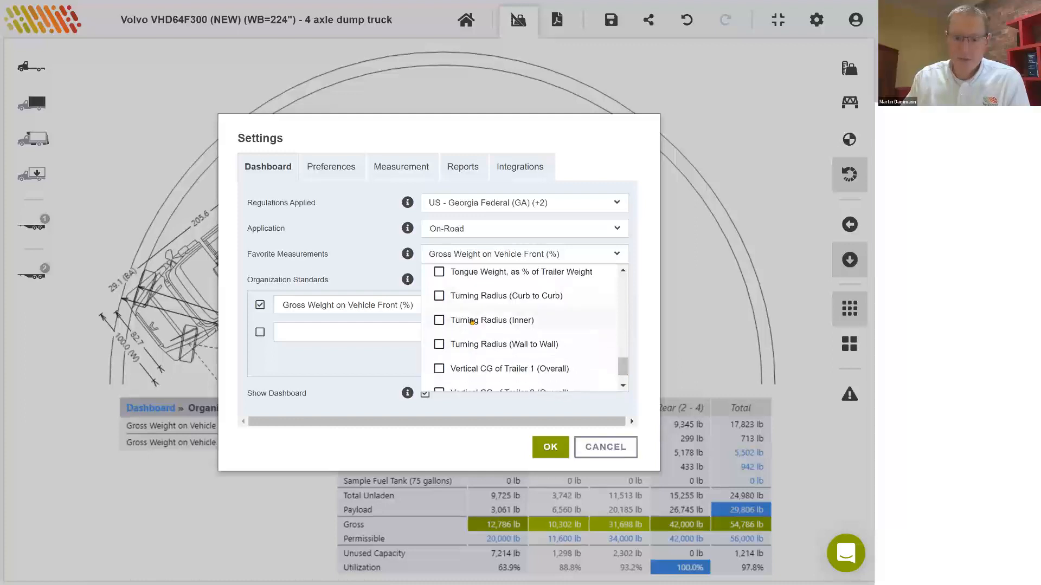
pyautogui.click(440, 296)
pyautogui.click(382, 265)
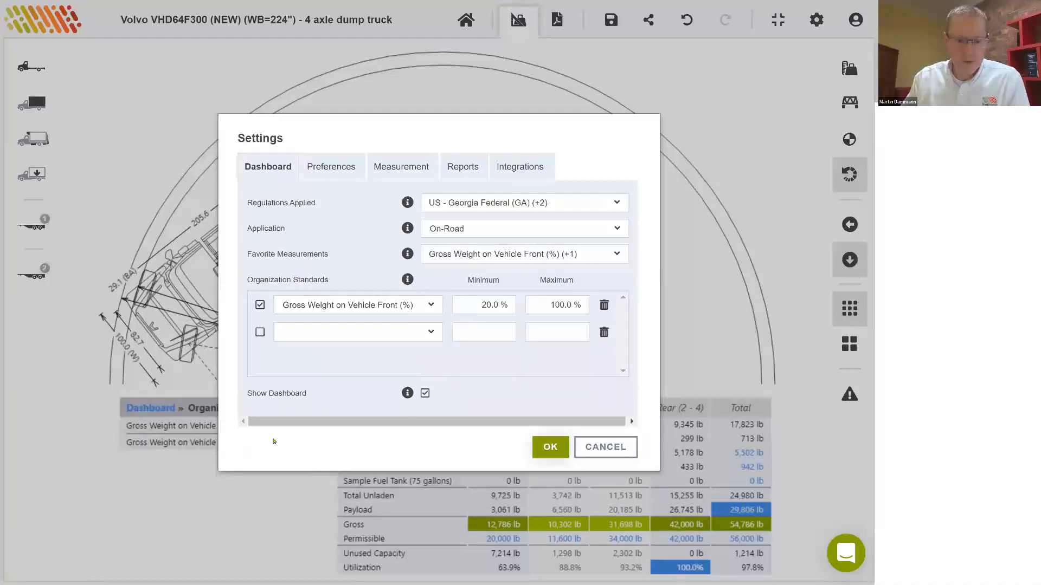
# - Save the dashboard settings, and view the truck from the left side and in its smallest turning circle
pyautogui.click(550, 447)
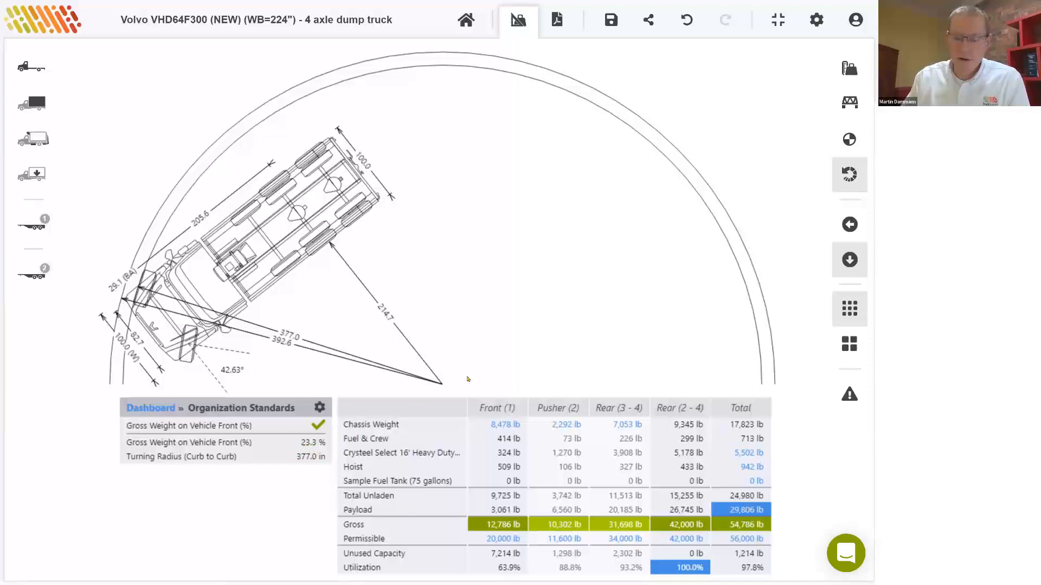
pyautogui.click(849, 225)
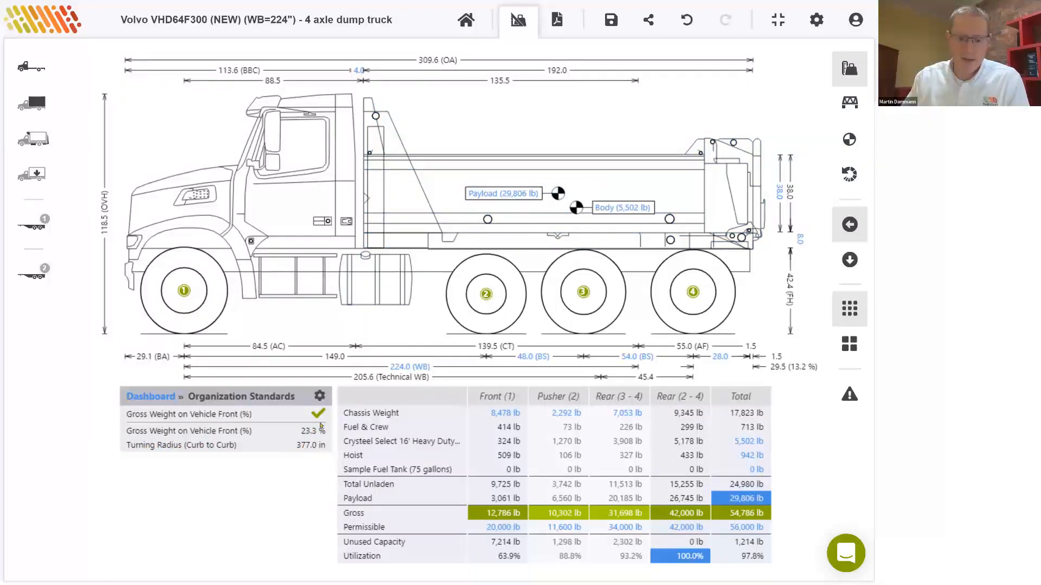
pyautogui.click(850, 174)
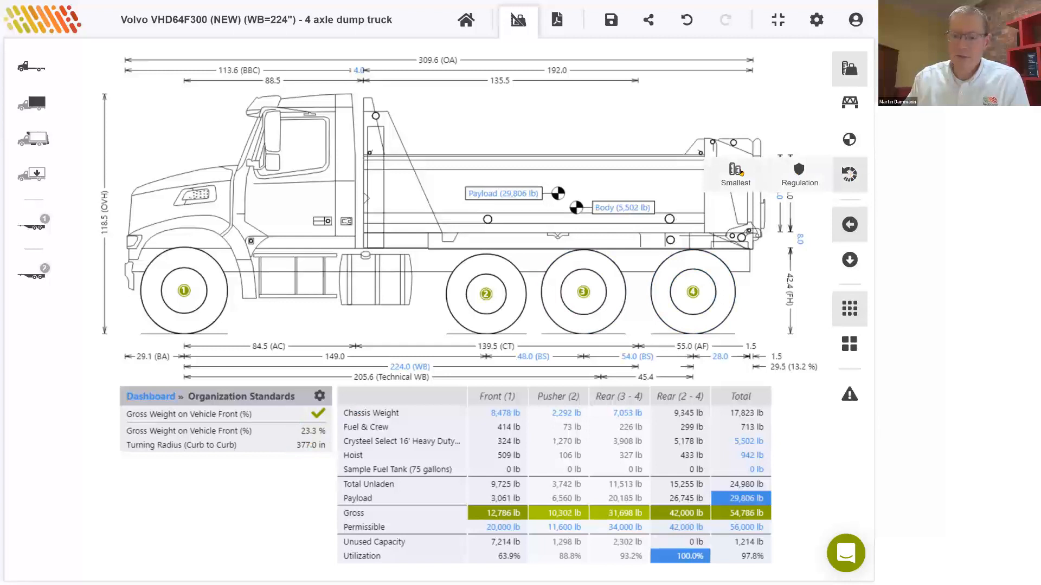
pyautogui.click(736, 173)
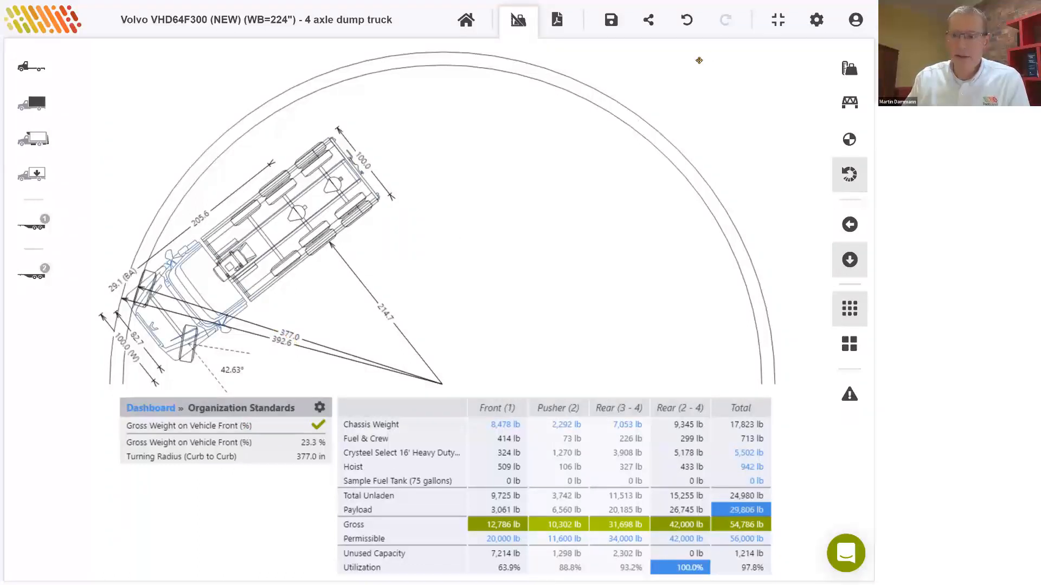
# - Add Turning Radius (Curb to Curb) as a second organization standard in the dashboard settings
pyautogui.click(319, 407)
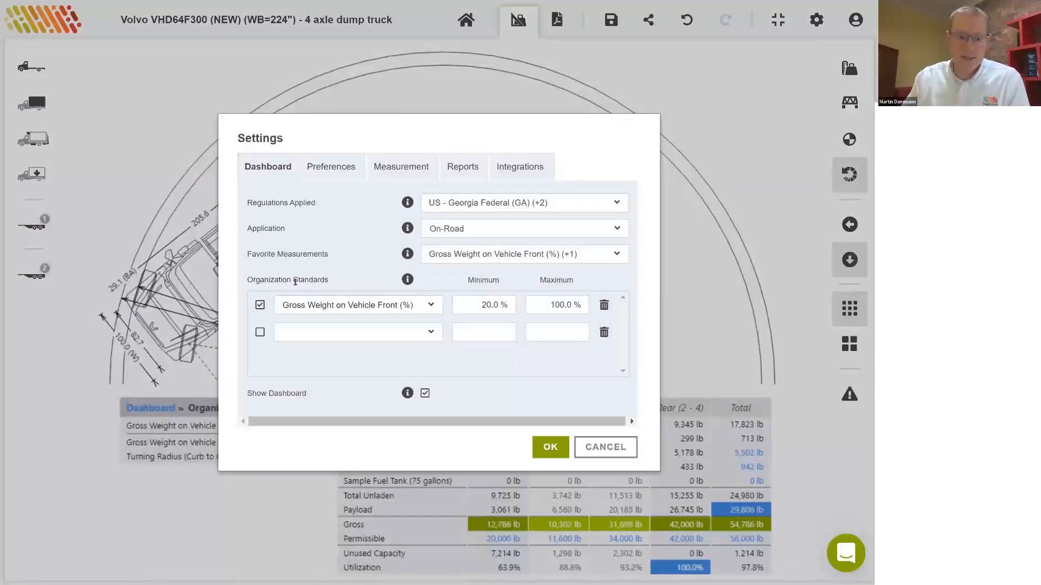
pyautogui.click(431, 333)
pyautogui.press('t')
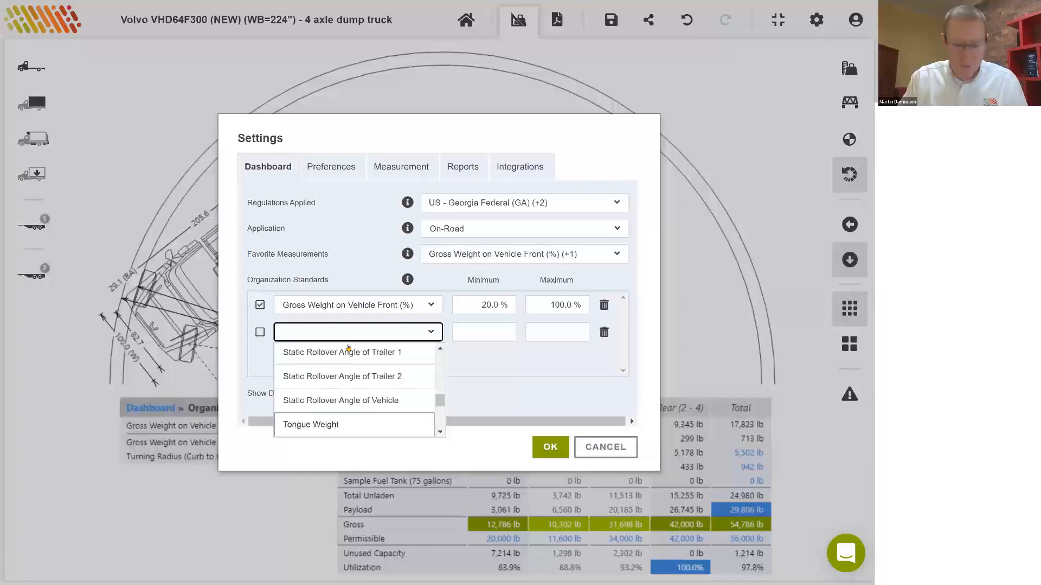
pyautogui.scroll(-1, 326, 402)
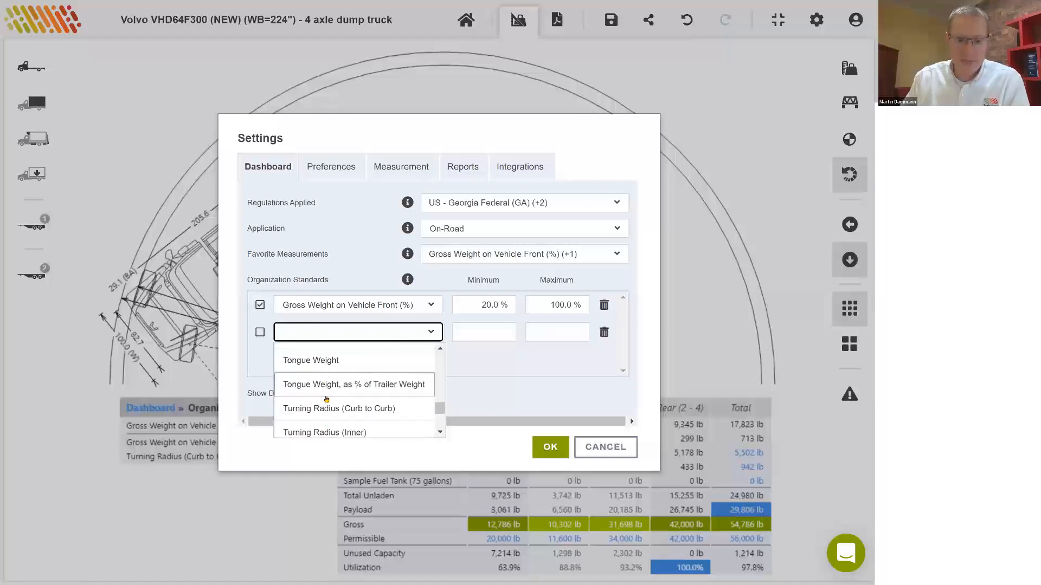
pyautogui.click(325, 409)
# - Set the Turning Radius standard's minimum to 0 in and maximum to 420 in, and save the settings
pyautogui.click(480, 331)
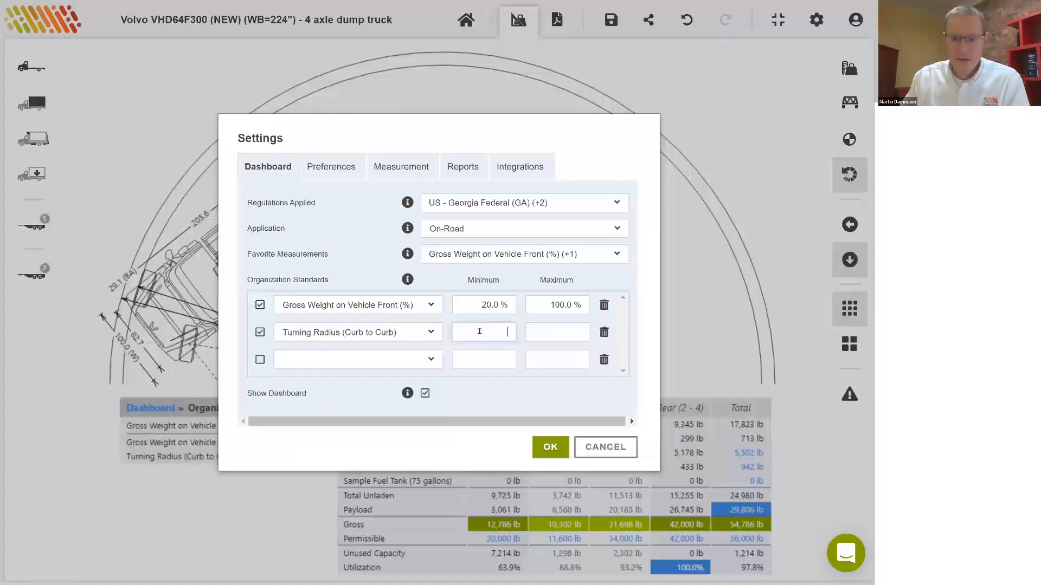
pyautogui.write('0')
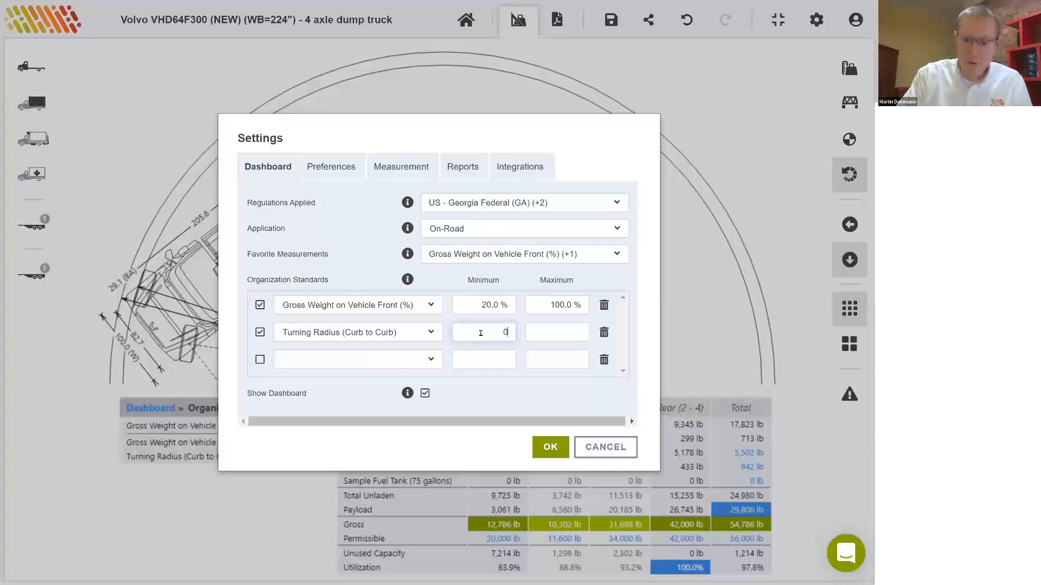
pyautogui.press('Tab')
pyautogui.write('42')
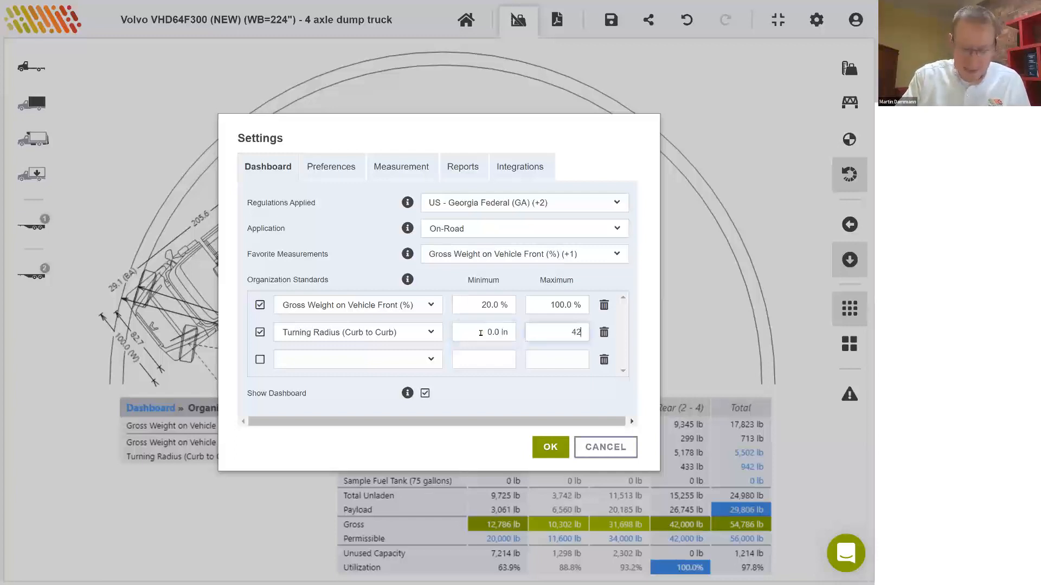
pyautogui.write('0')
pyautogui.press('Tab')
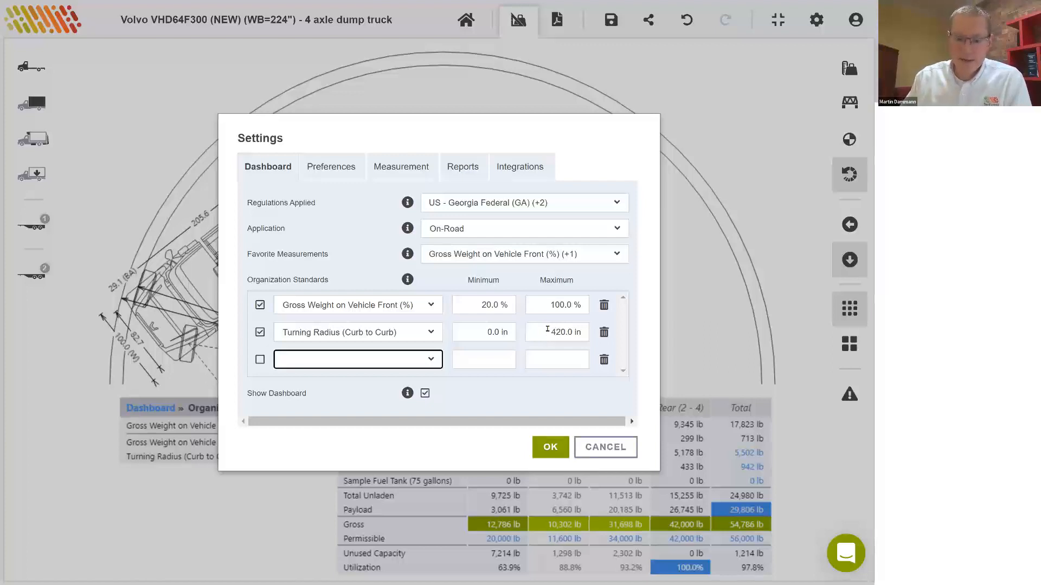
pyautogui.click(551, 445)
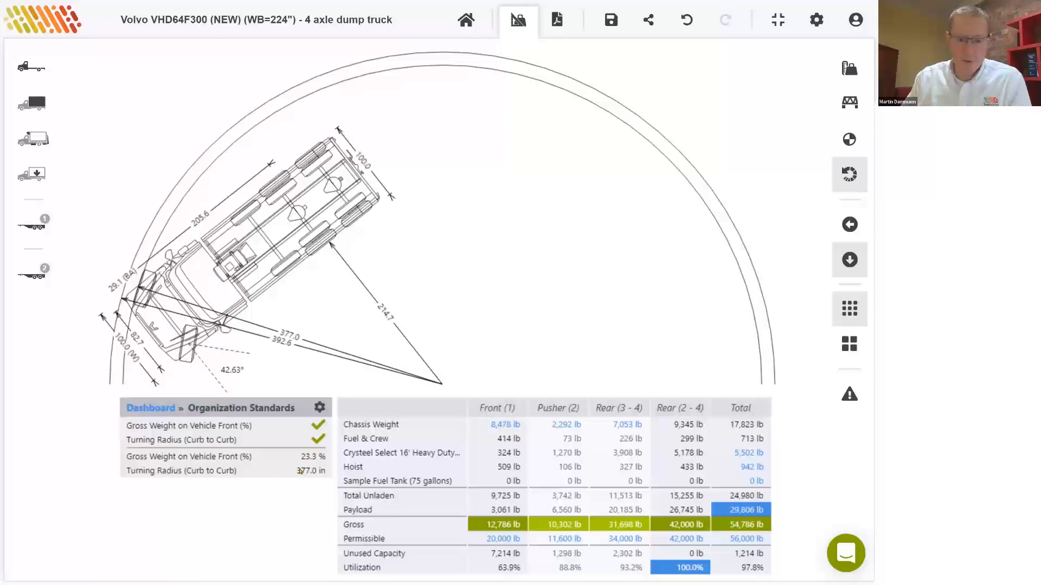
# - Set the chassis wheelbase (WB) to 260 in and close the chassis properties
pyautogui.click(31, 68)
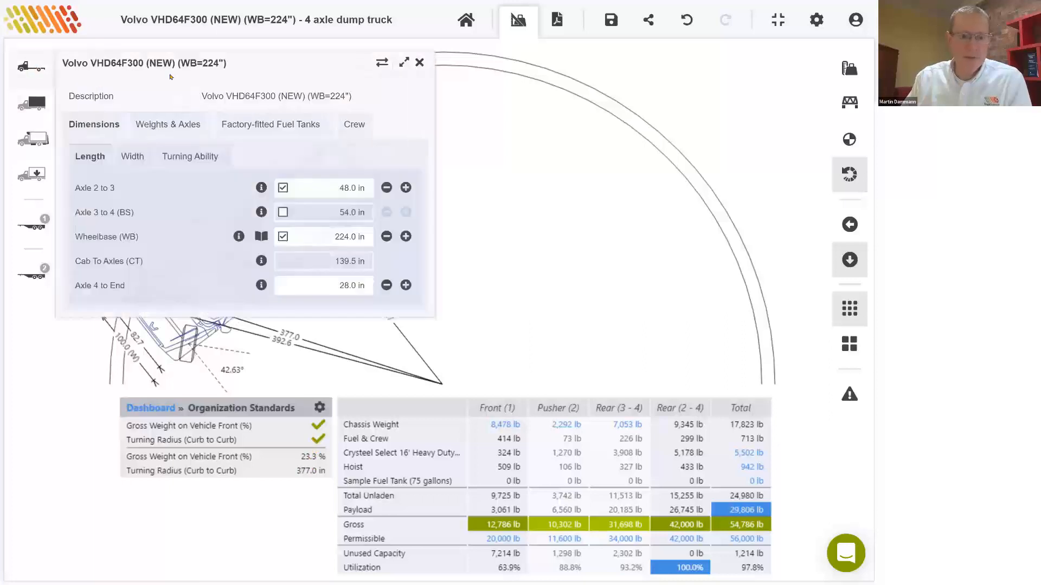
pyautogui.moveTo(188, 61); pyautogui.dragTo(550, 67)
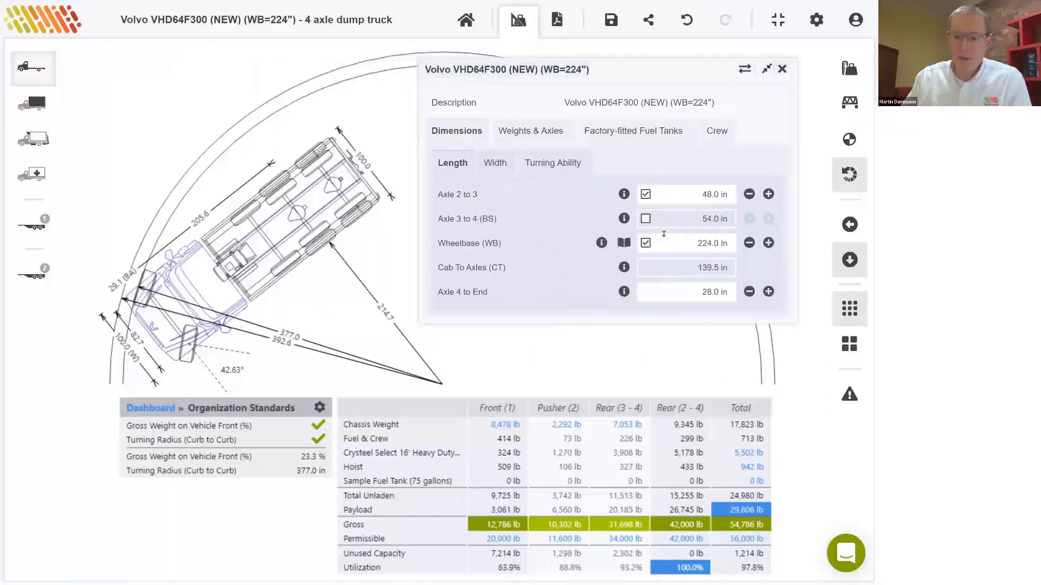
pyautogui.click(684, 243)
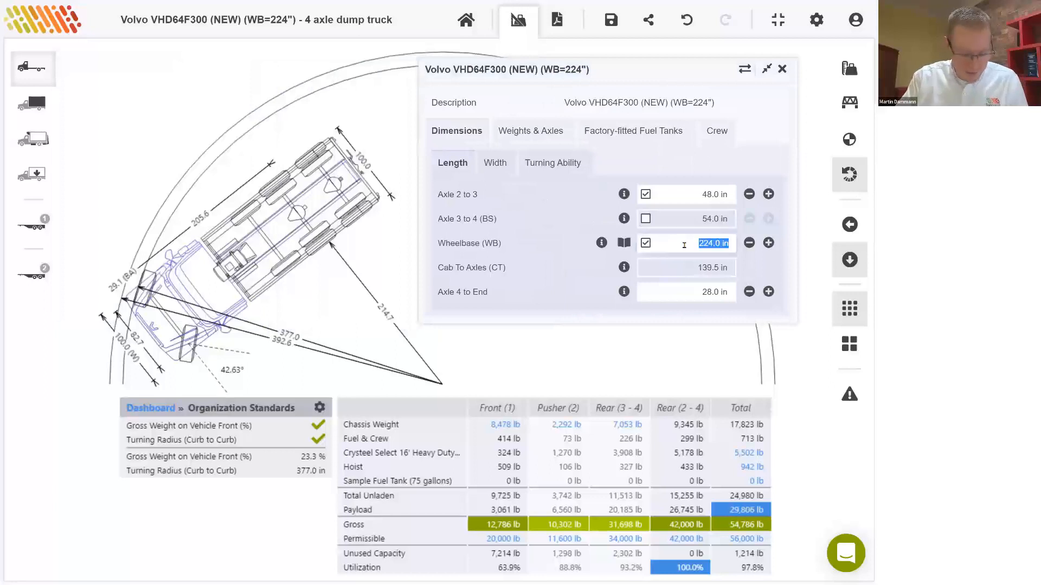
pyautogui.write('260')
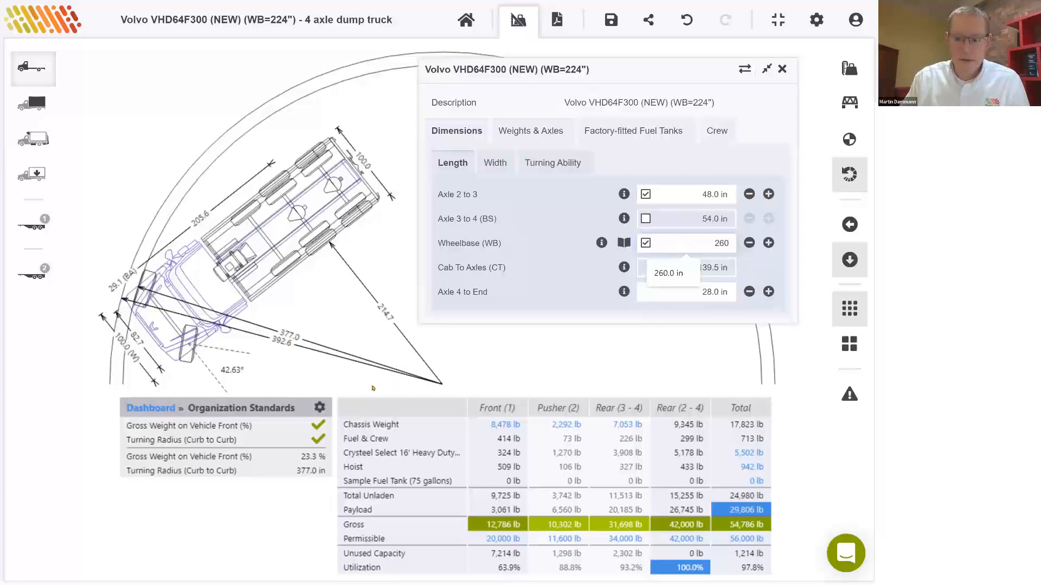
pyautogui.press('Tab')
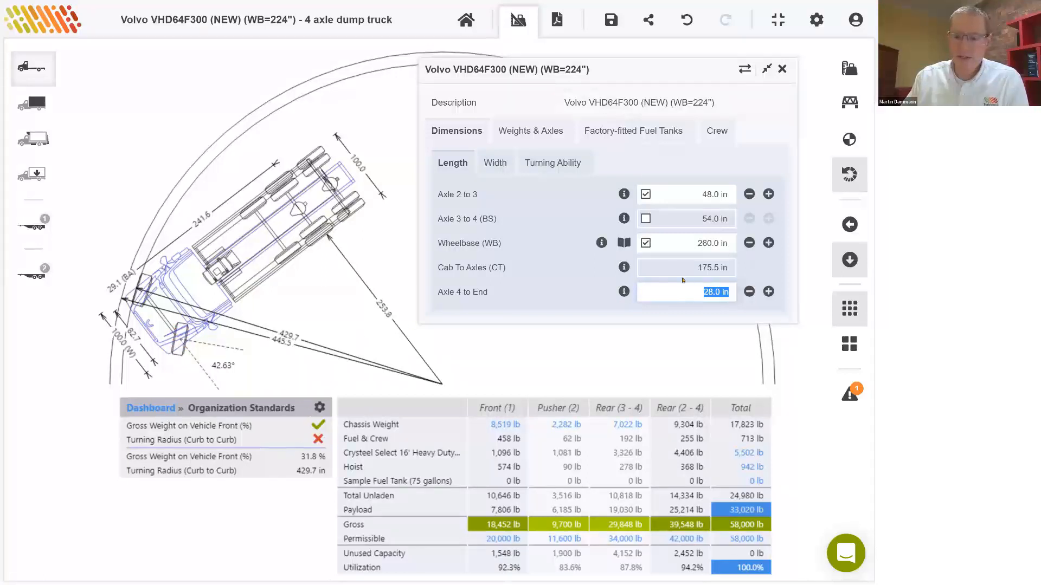
pyautogui.click(782, 70)
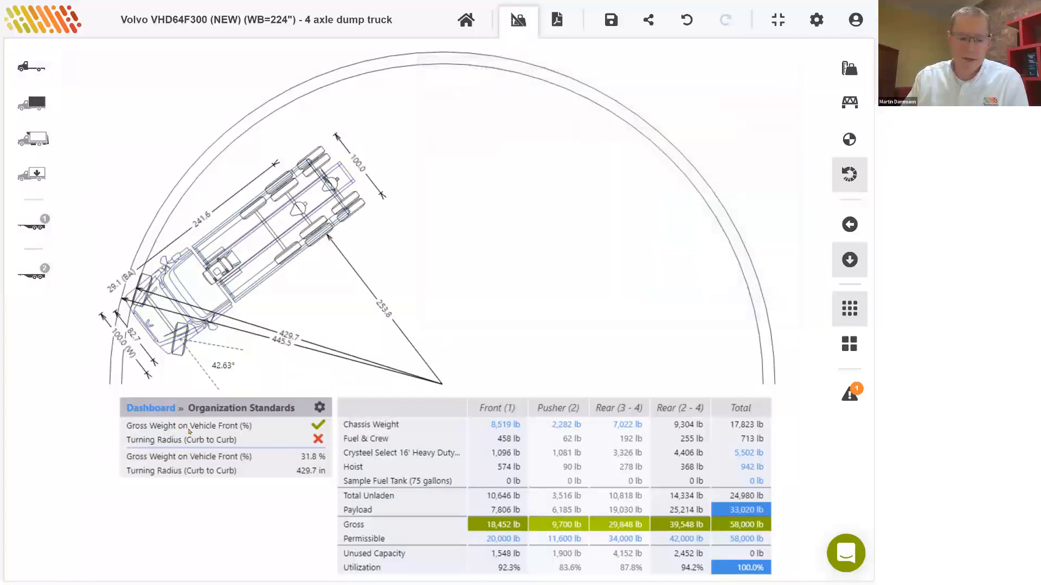
# - Set the Turning Radius standard's maximum to 432 in, save the settings and return to the main dashboard overview
pyautogui.click(319, 407)
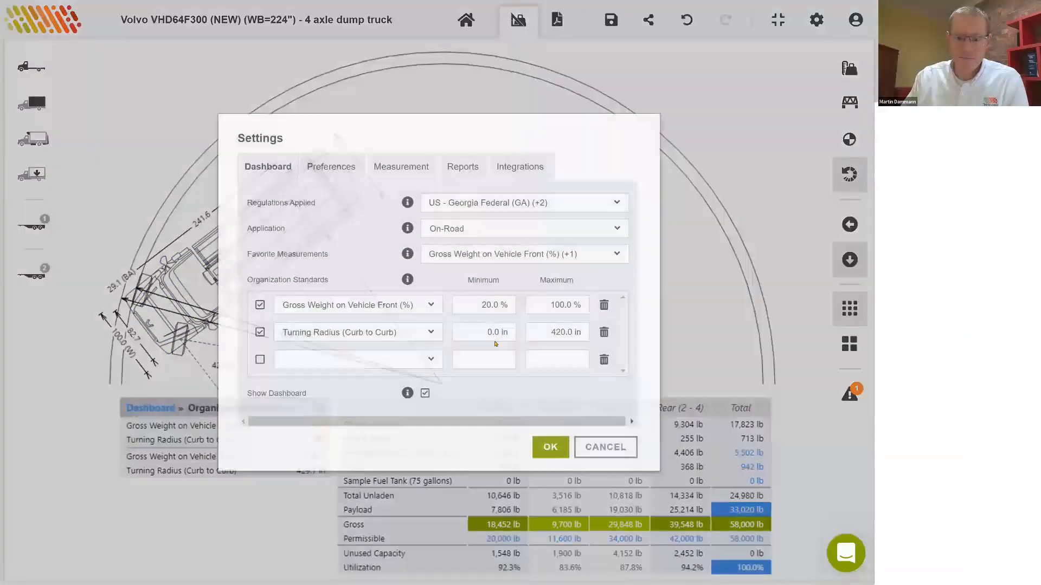
pyautogui.click(535, 338)
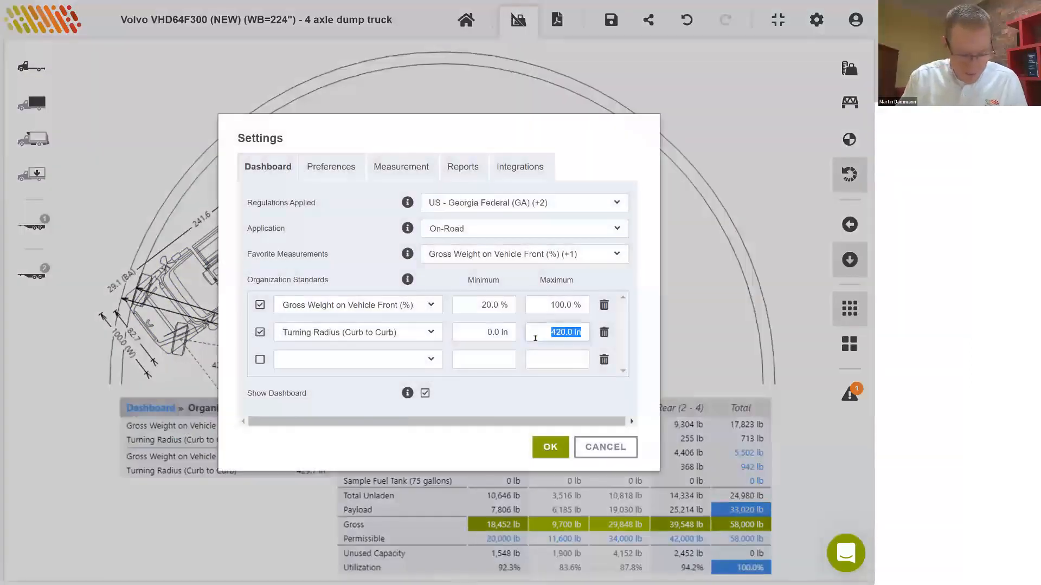
pyautogui.write('432')
pyautogui.press('Tab')
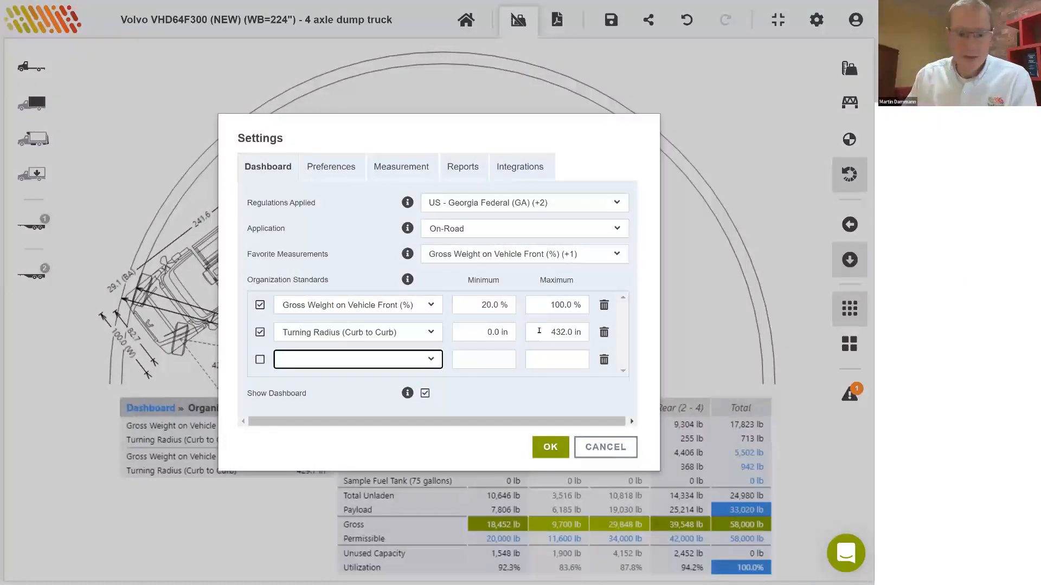
pyautogui.click(550, 450)
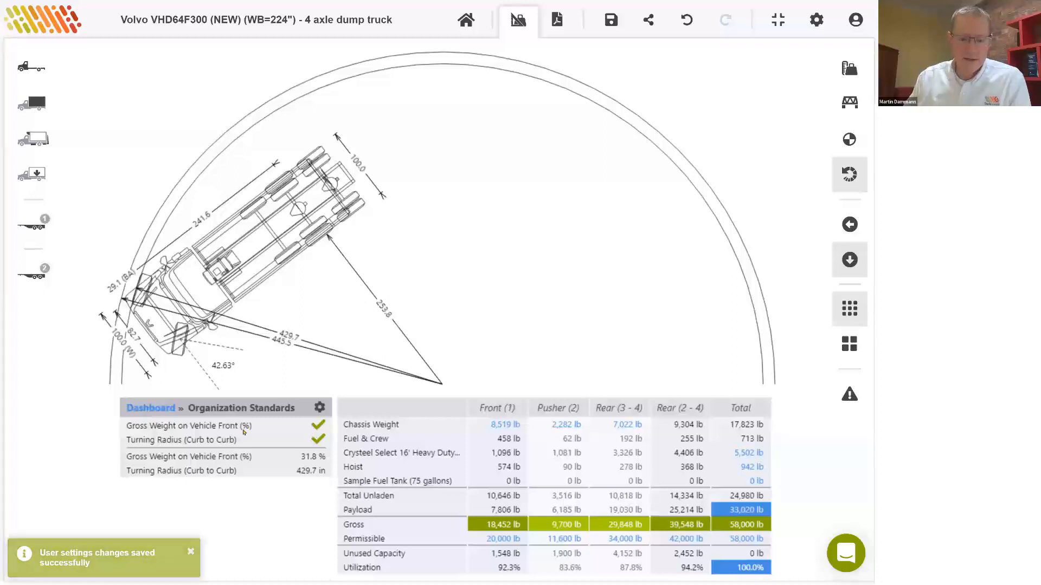
pyautogui.click(156, 408)
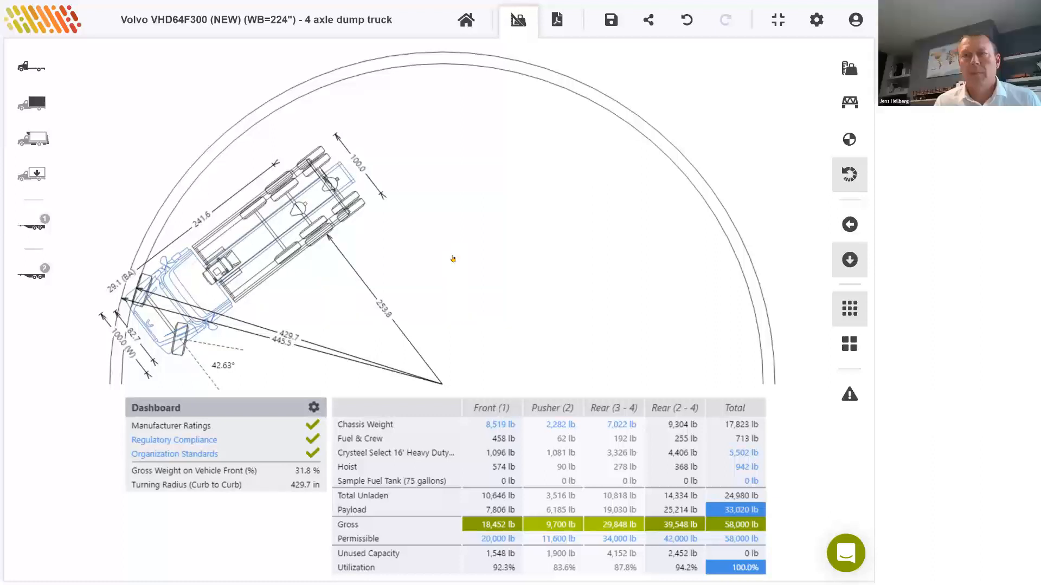
# - Switch to the slide presentation and advance to the "1 of 5. Original Chassis" slide
pyautogui.hotkey('alt', 'Tab')
pyautogui.press('Right')
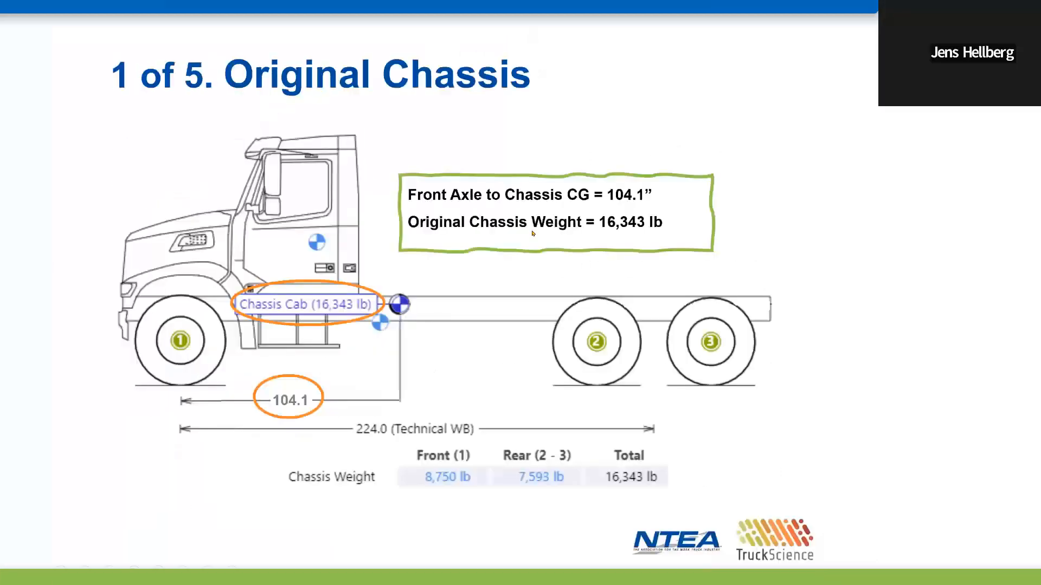